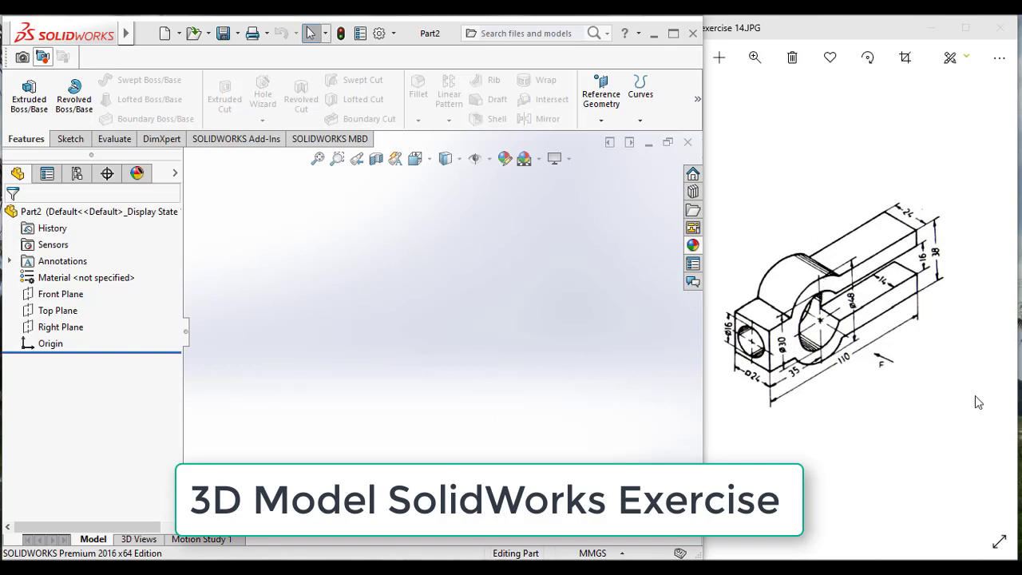
Step: Select the Right Plane, turn the view Normal To it, and show the Sketch tools
click(60, 327)
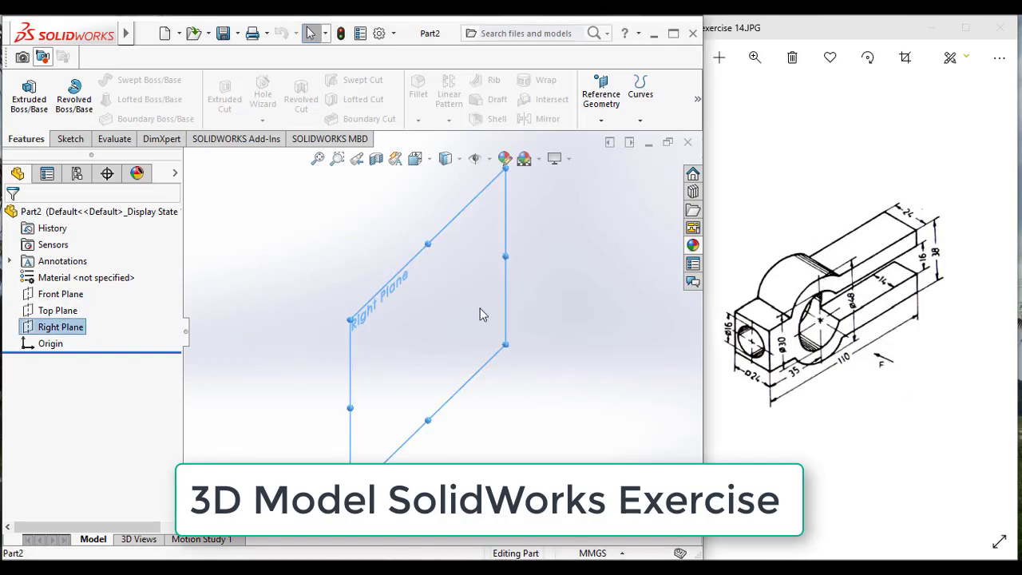
right_click(443, 266)
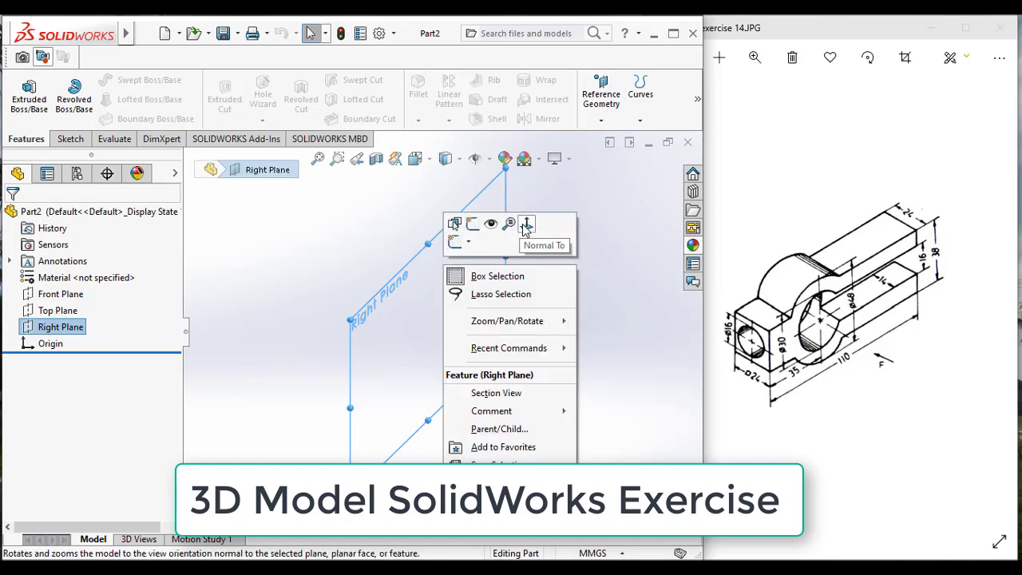
click(522, 226)
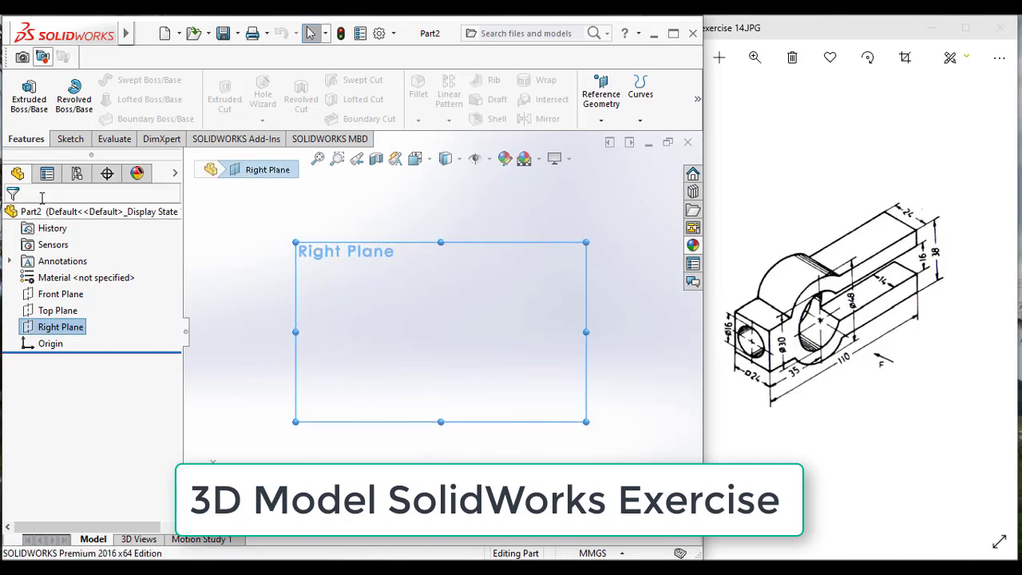
click(70, 139)
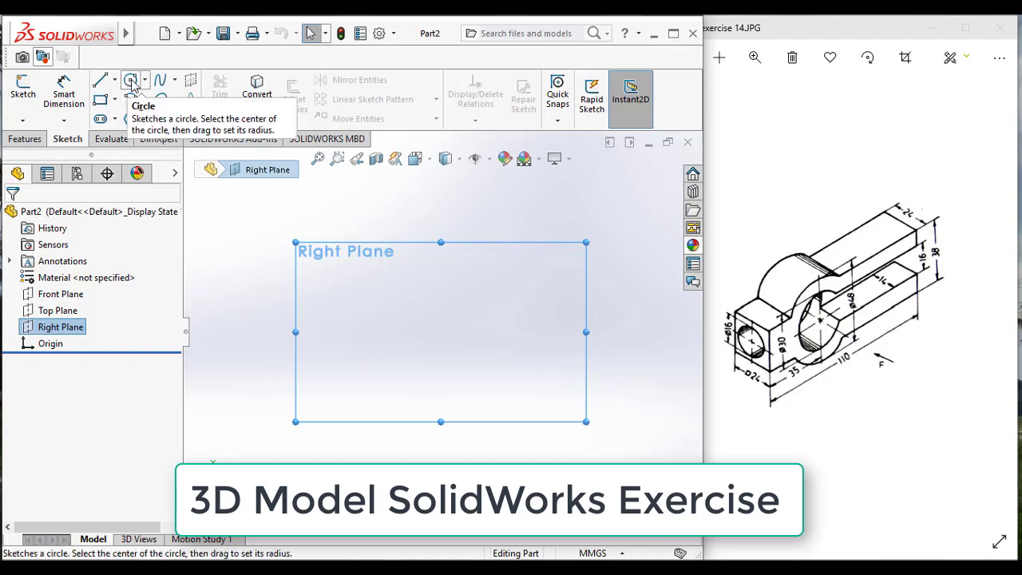
Step: Draw a circle centred on the origin of the Right Plane
click(131, 82)
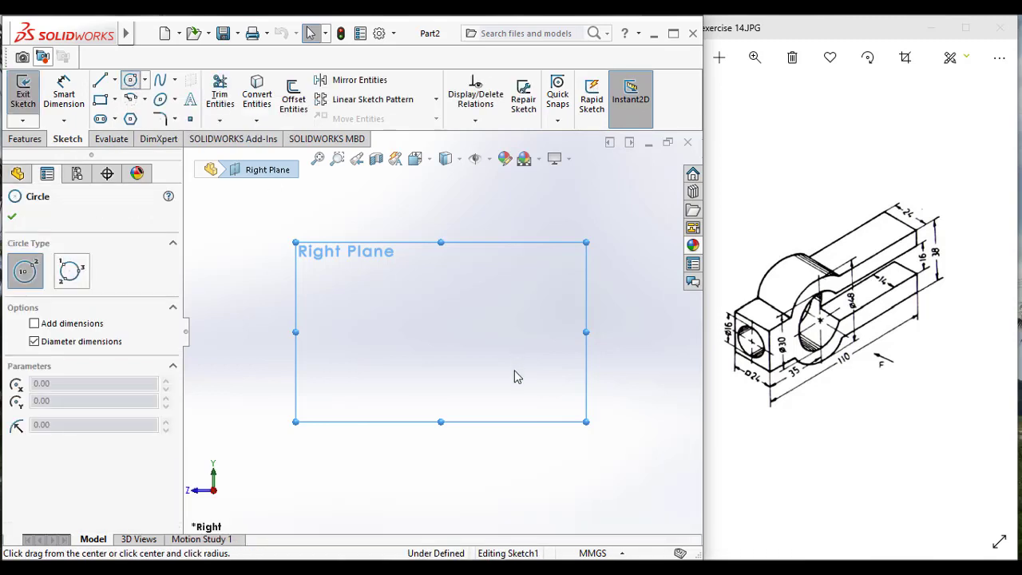
click(442, 333)
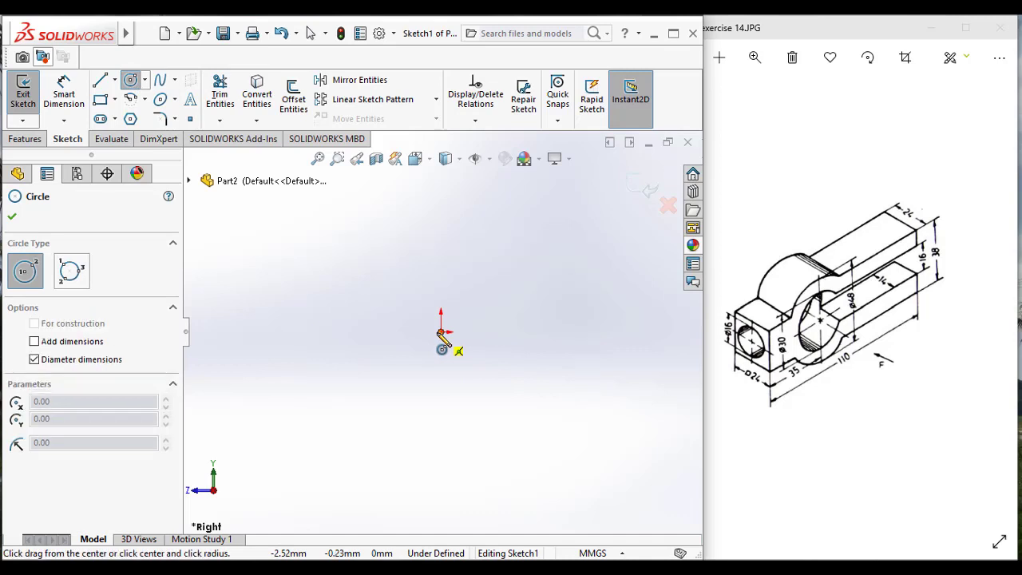
click(368, 331)
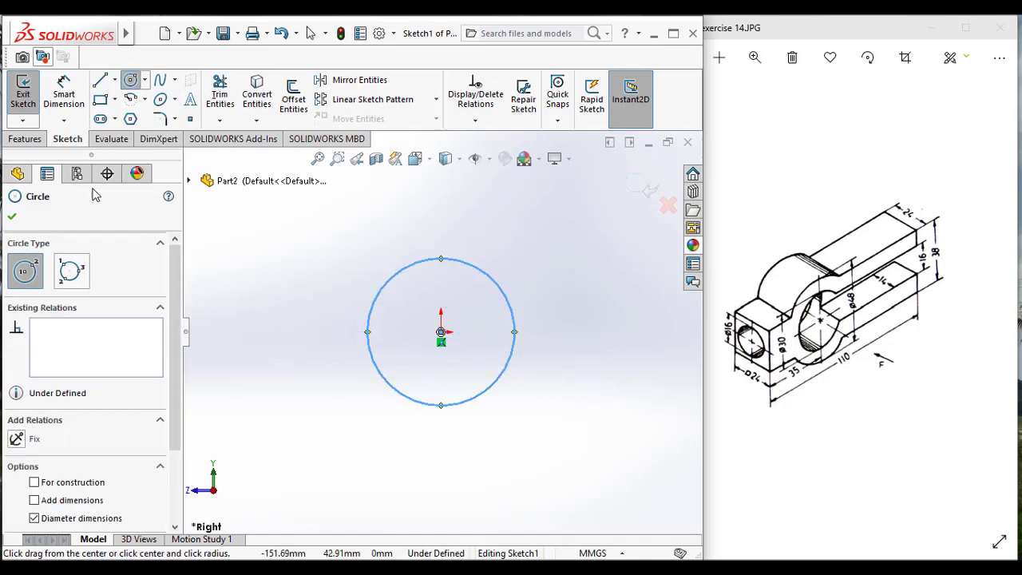
Step: Dimension the circle's diameter to 48 mm
click(70, 100)
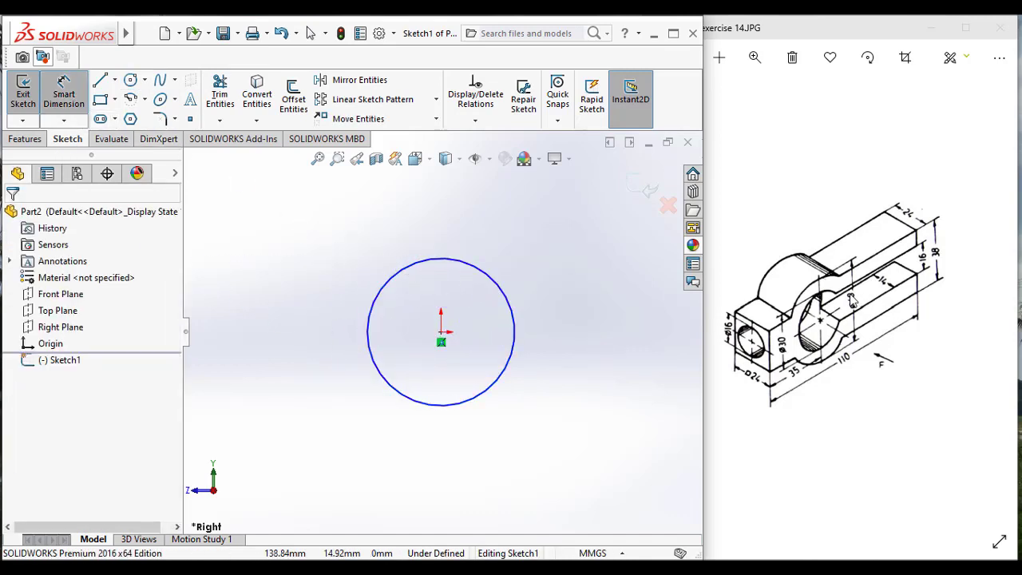
click(448, 261)
click(315, 239)
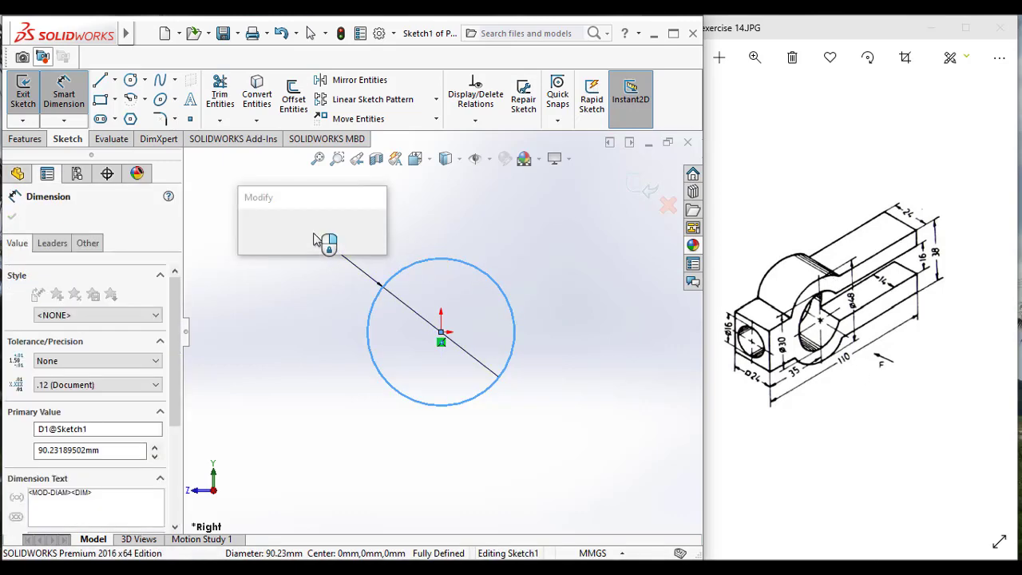
text(48)
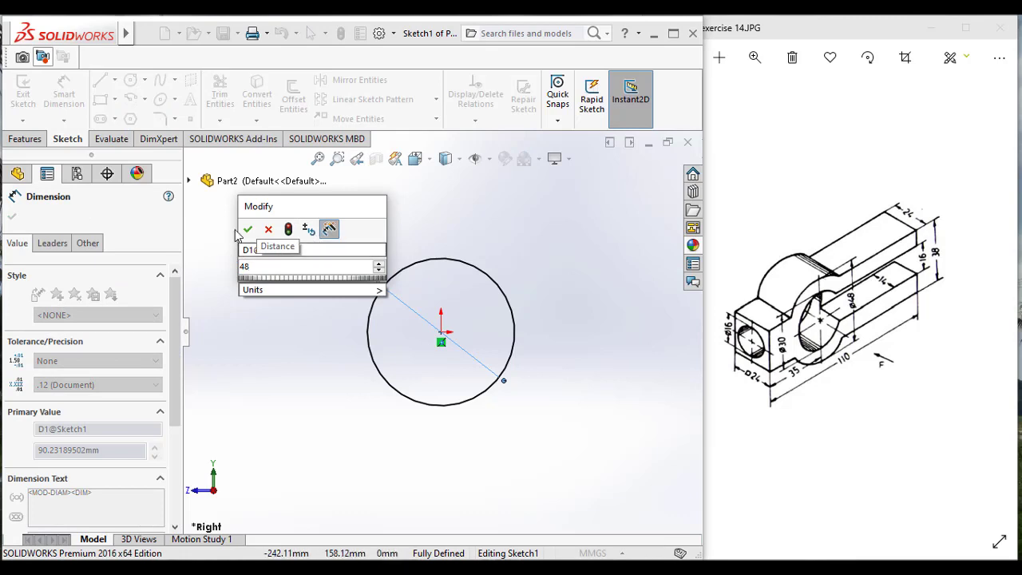
click(247, 229)
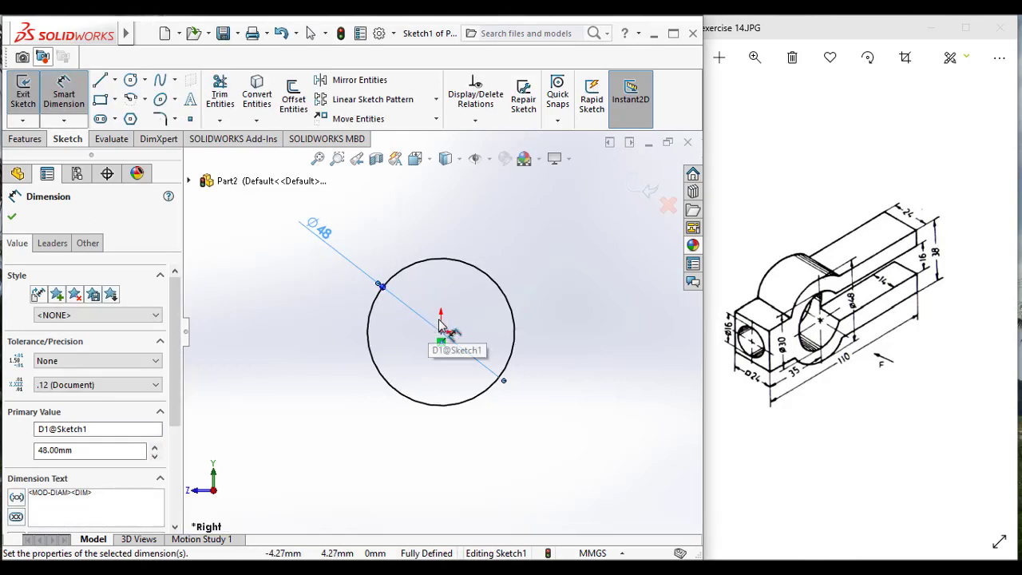
scroll(451, 325, up, 1)
scroll(479, 325, down, 2)
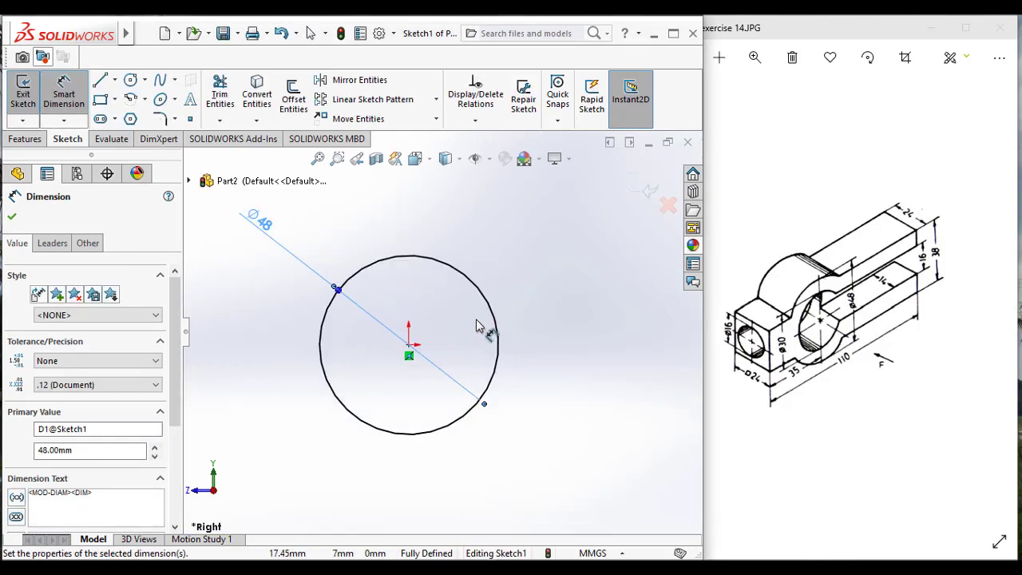
key(Escape)
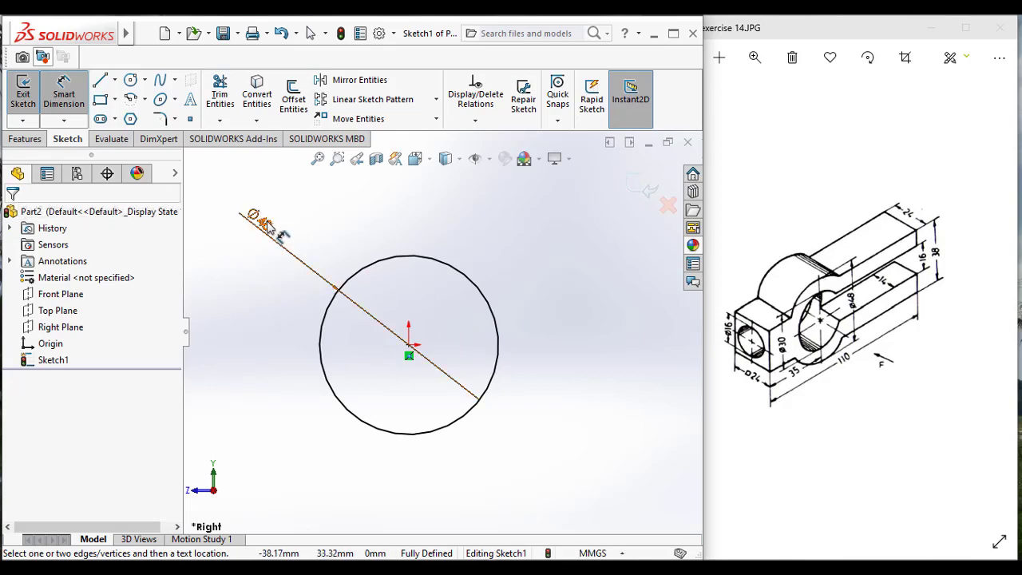
click(266, 222)
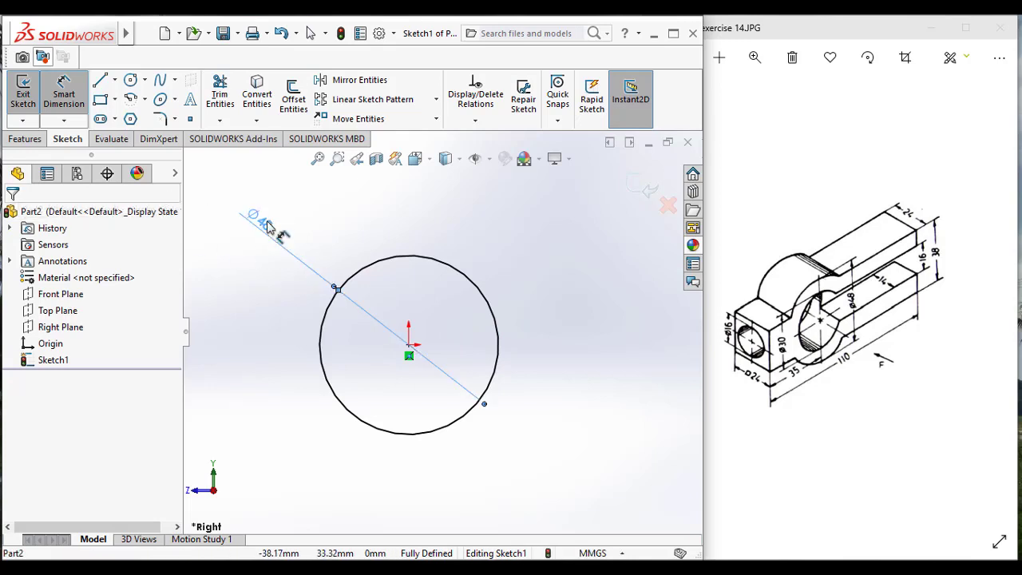
click(355, 281)
click(355, 281)
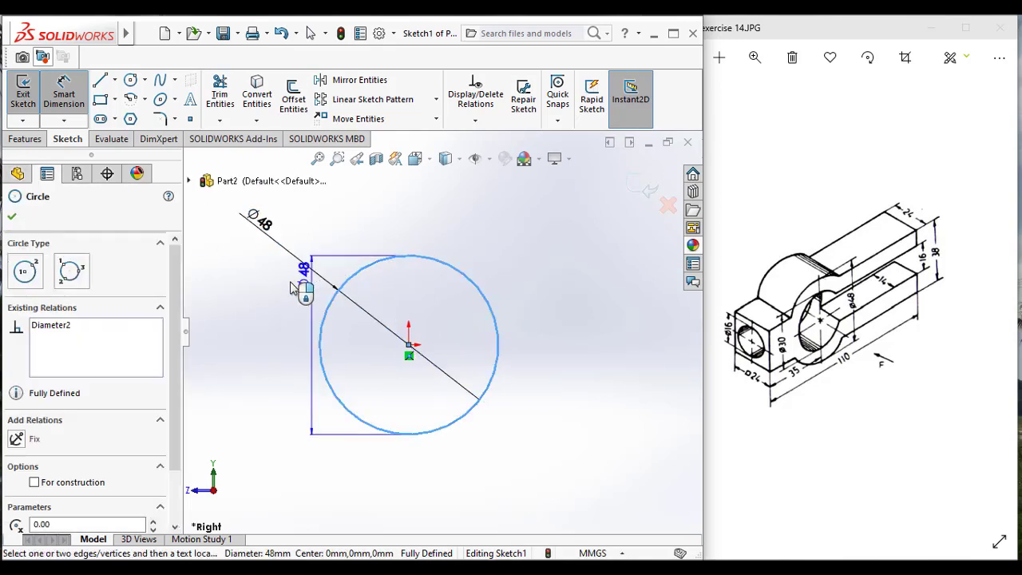
key(Escape)
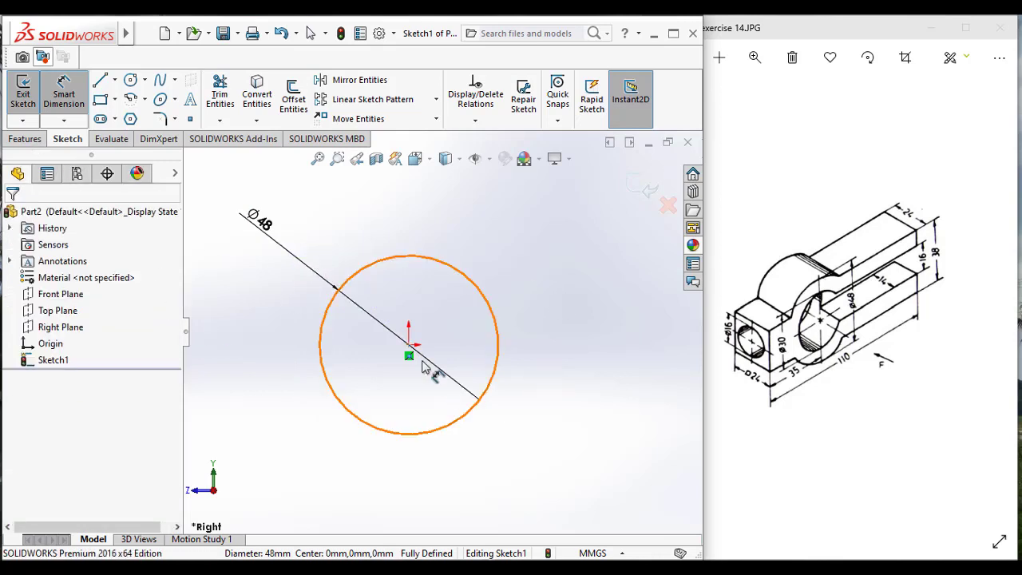
Step: Draw a horizontal centreline from the circle's centre out to the right
click(101, 80)
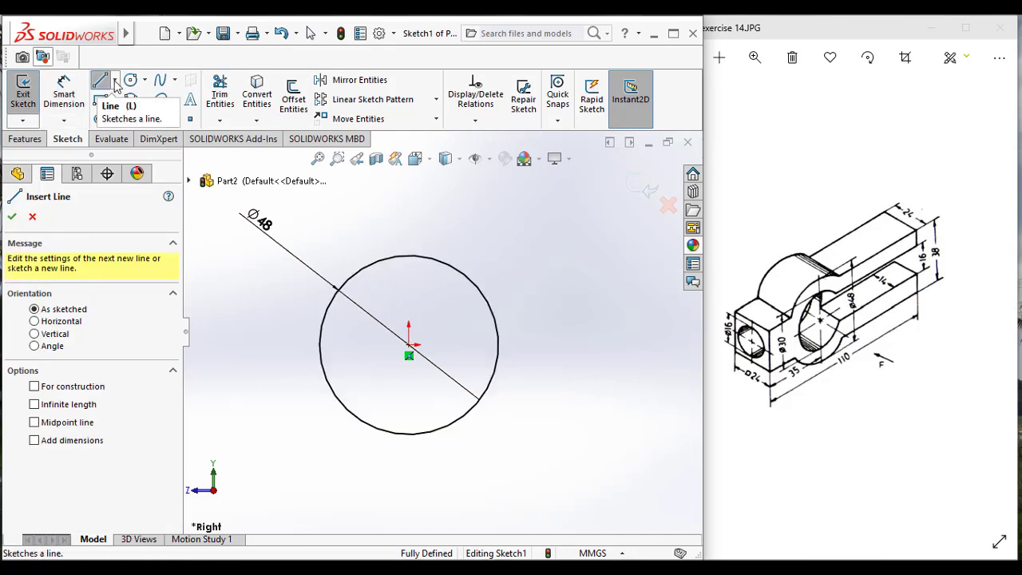
click(115, 80)
click(134, 117)
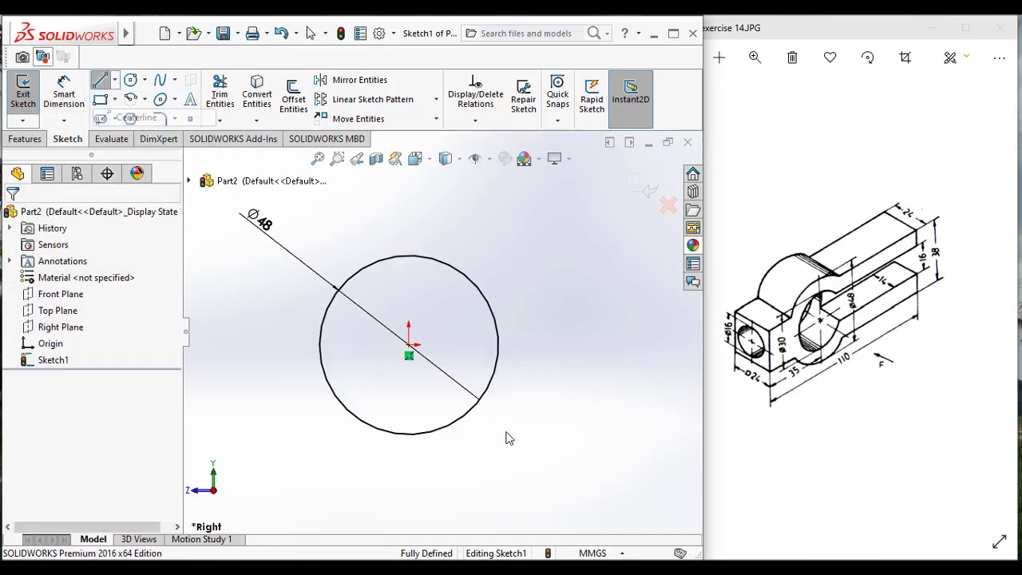
click(408, 346)
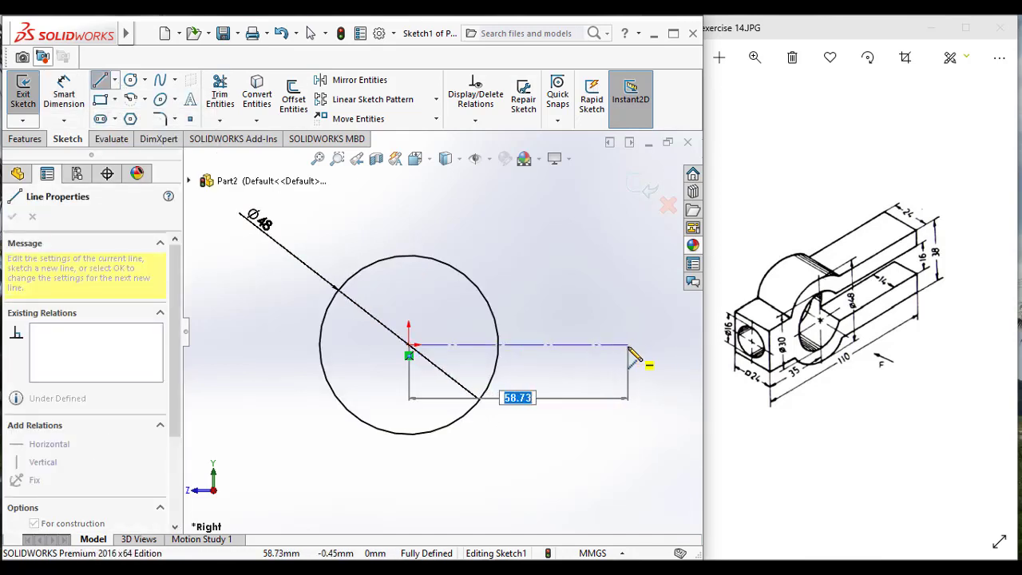
click(628, 345)
key(Escape)
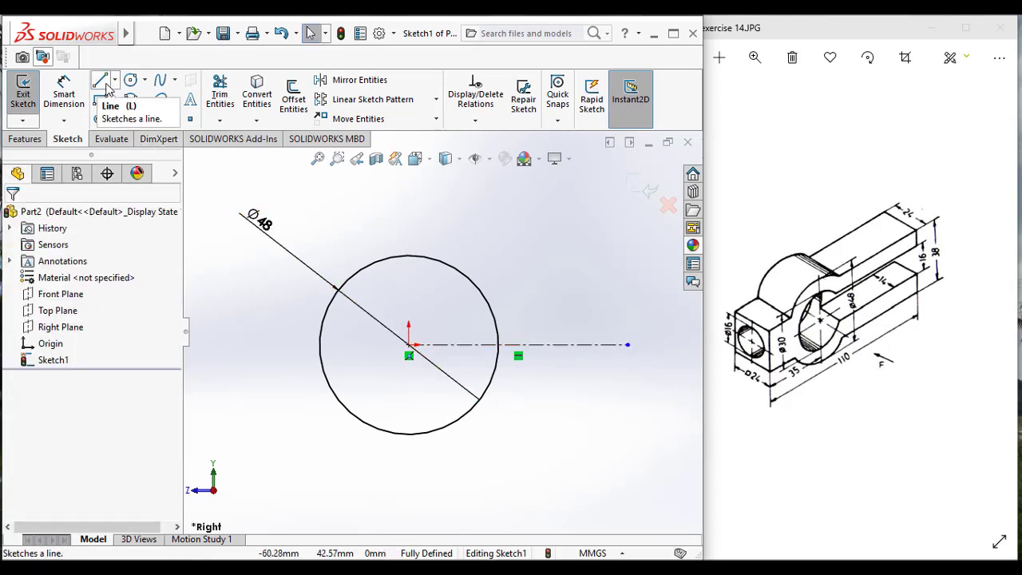
Step: Dimension the centreline's length to 85 mm
click(69, 105)
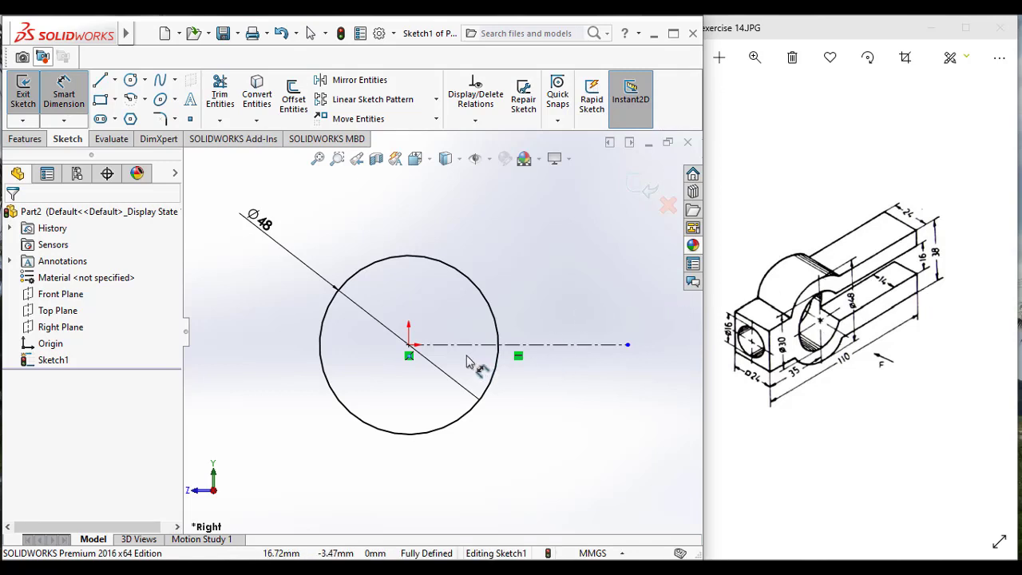
click(115, 80)
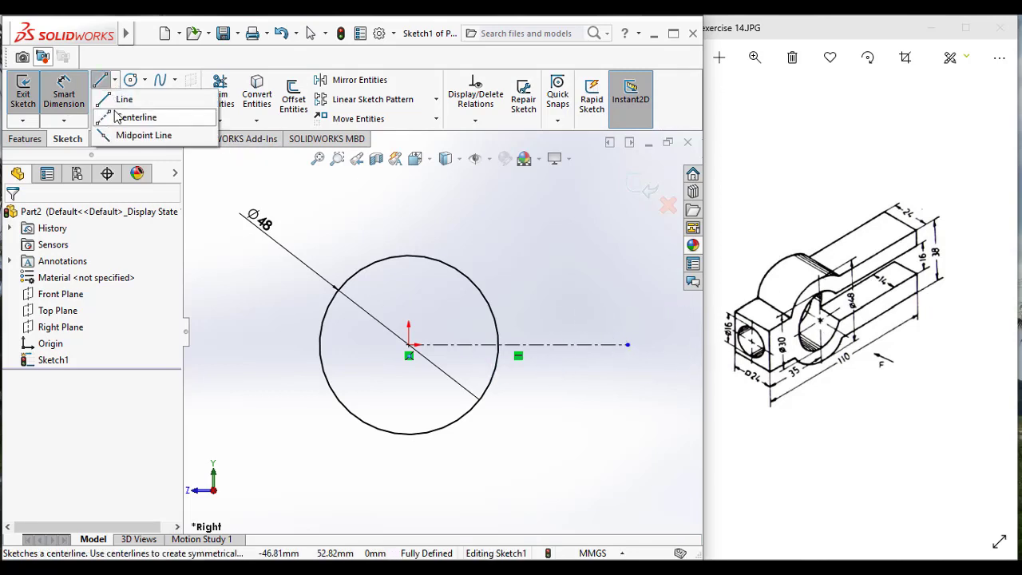
click(120, 116)
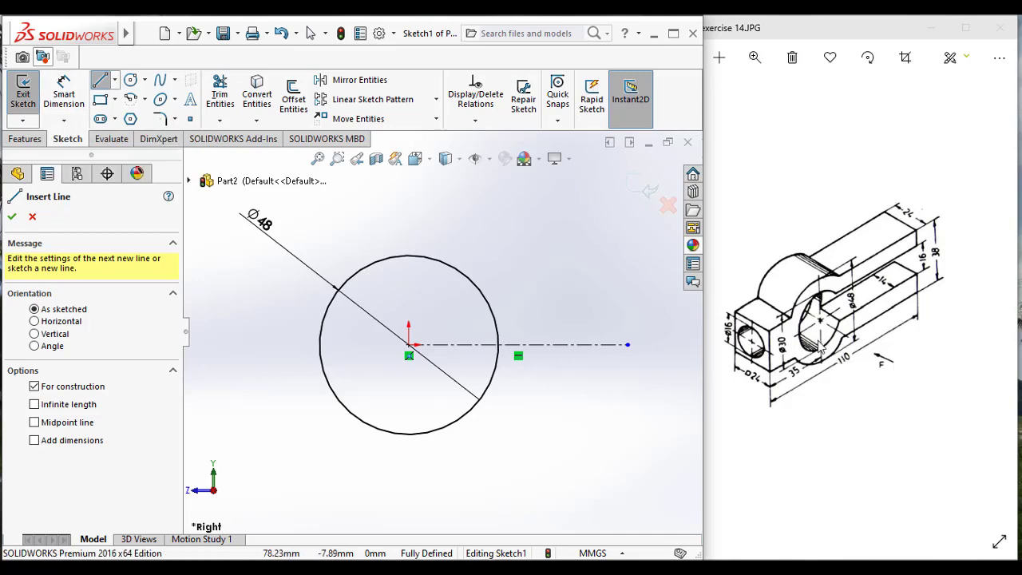
click(64, 94)
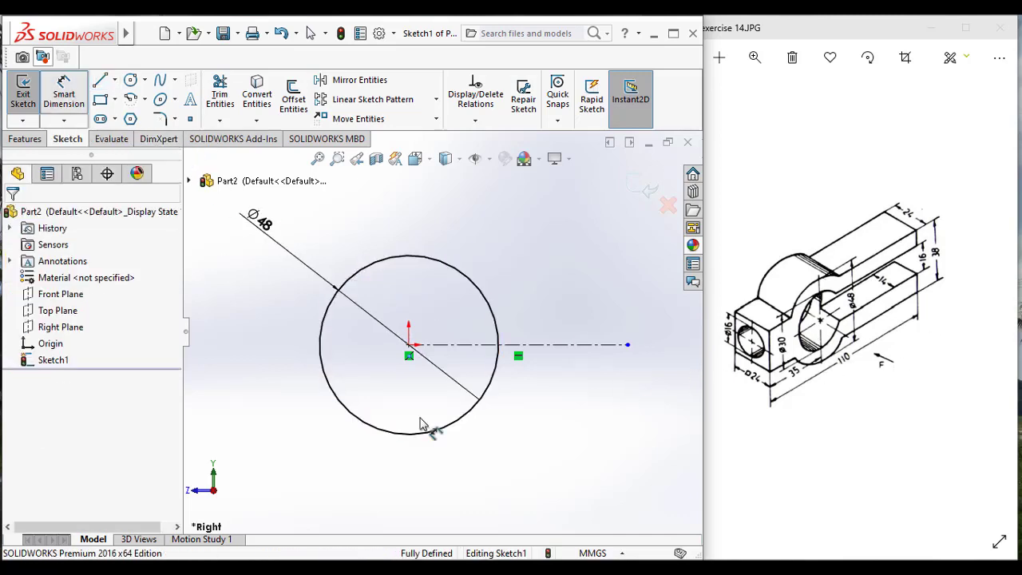
click(538, 346)
click(533, 470)
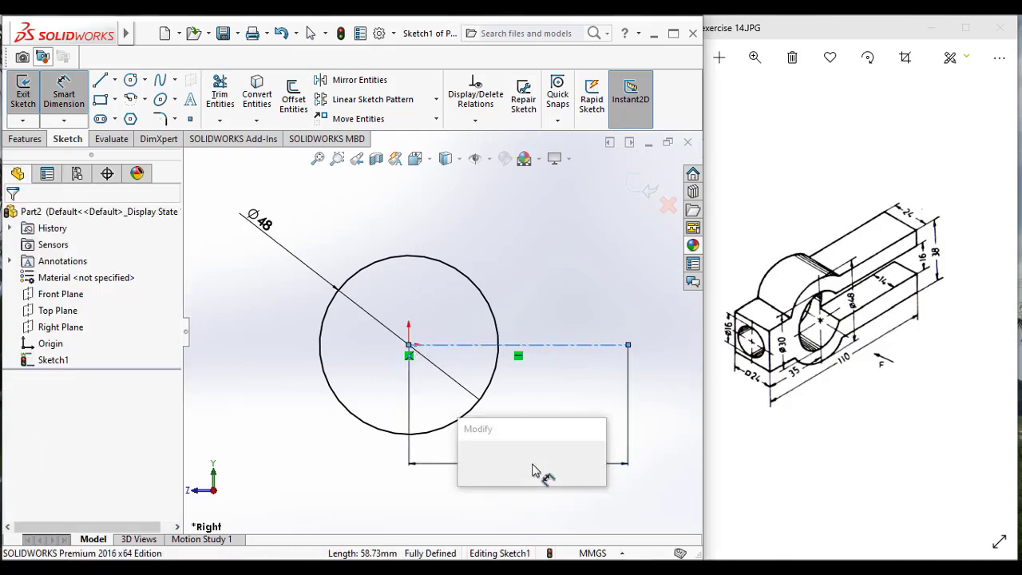
text(85)
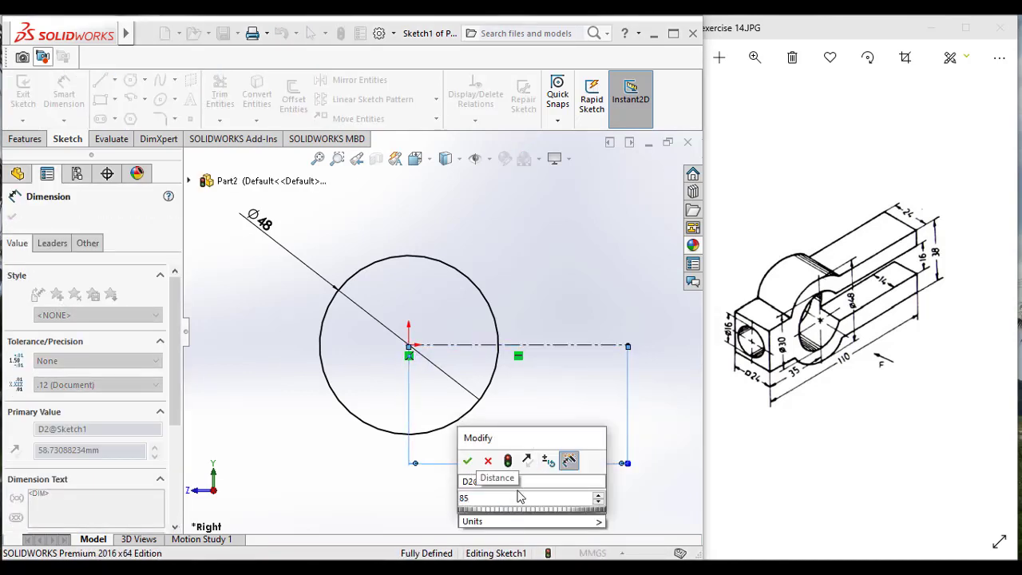
click(467, 460)
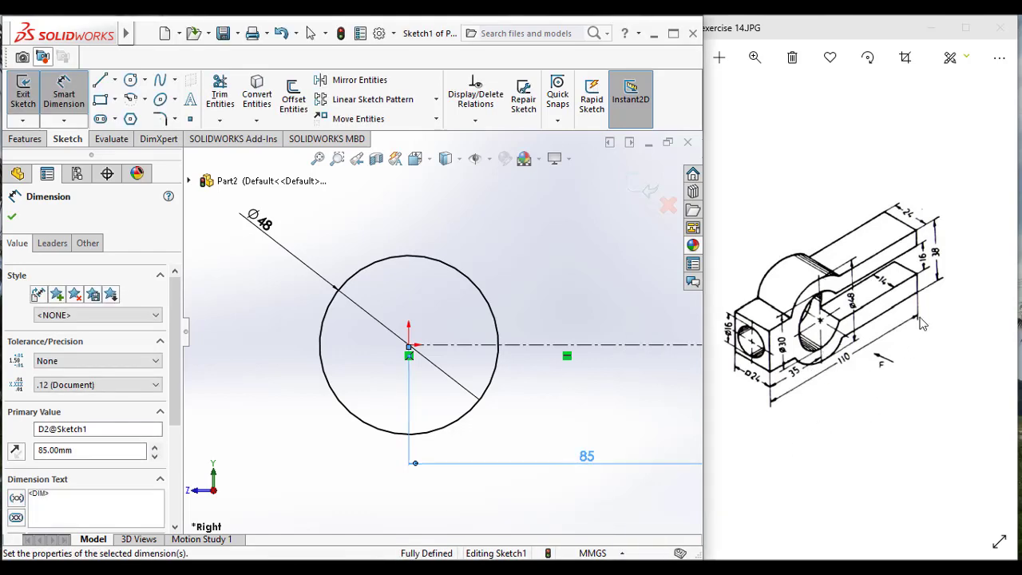
scroll(605, 449, down, 2)
scroll(595, 432, up, 3)
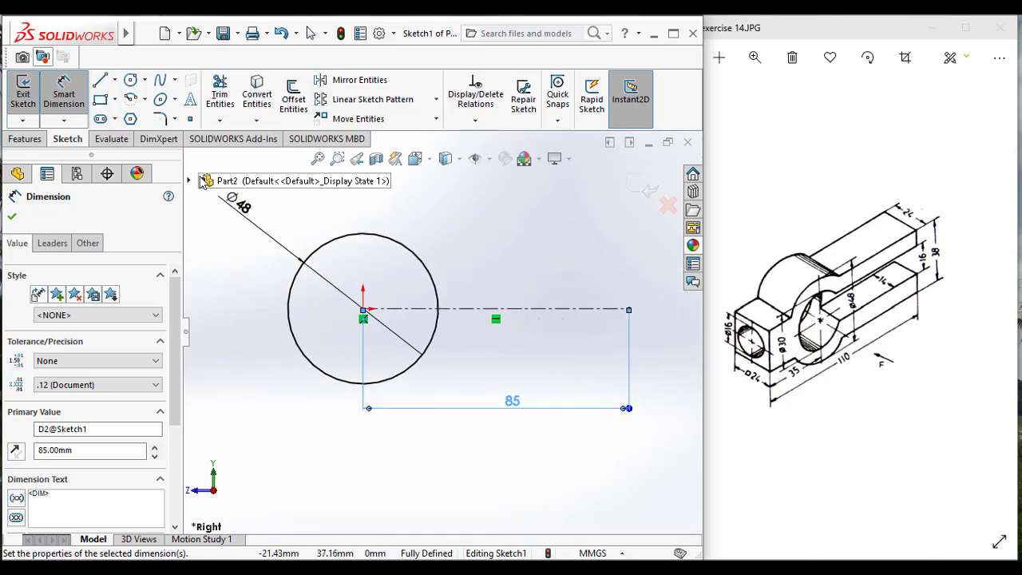
click(114, 83)
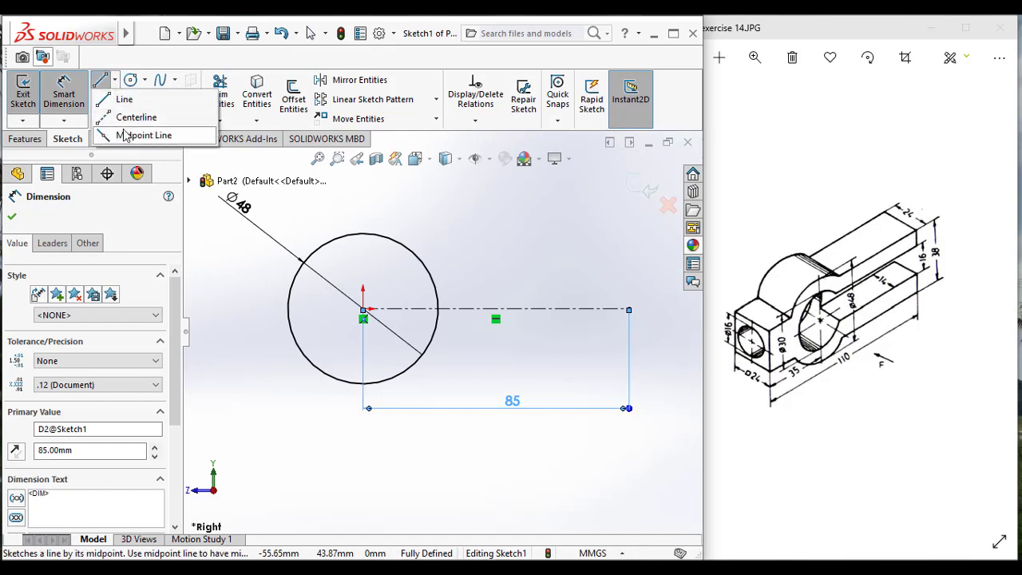
Step: Draw a vertical midpoint line at the centreline's end and dimension it 38 mm
click(126, 134)
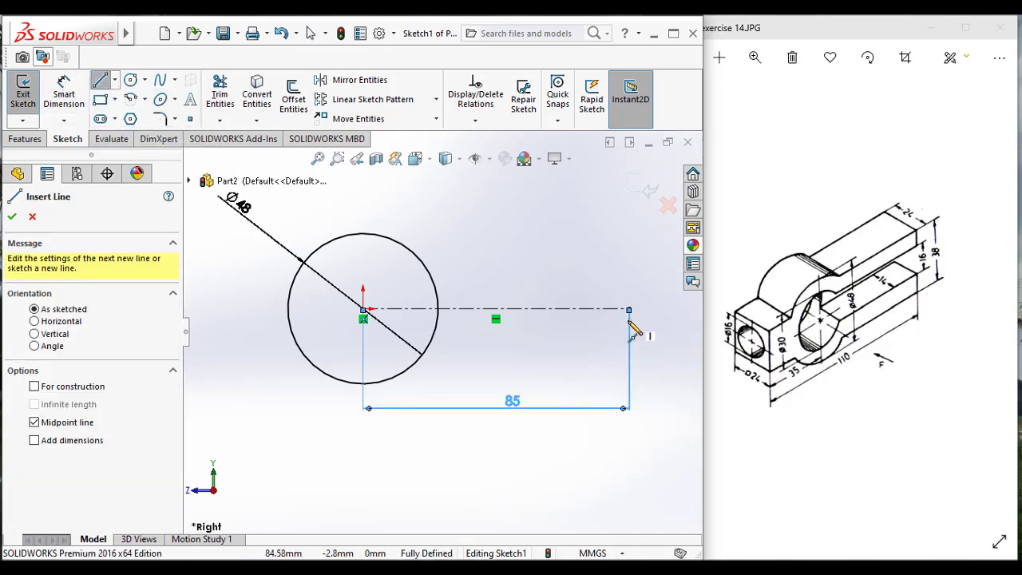
click(630, 310)
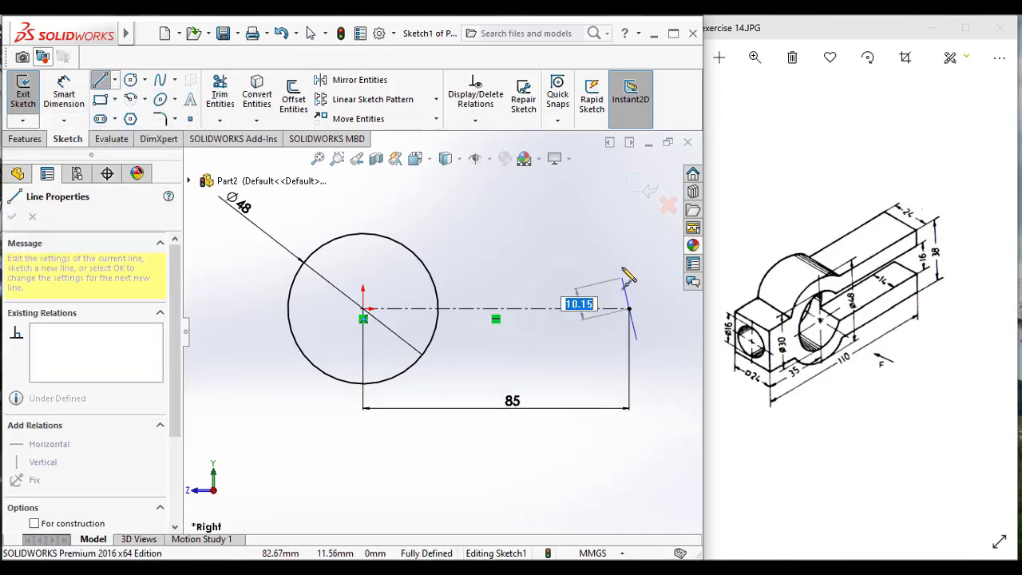
click(629, 233)
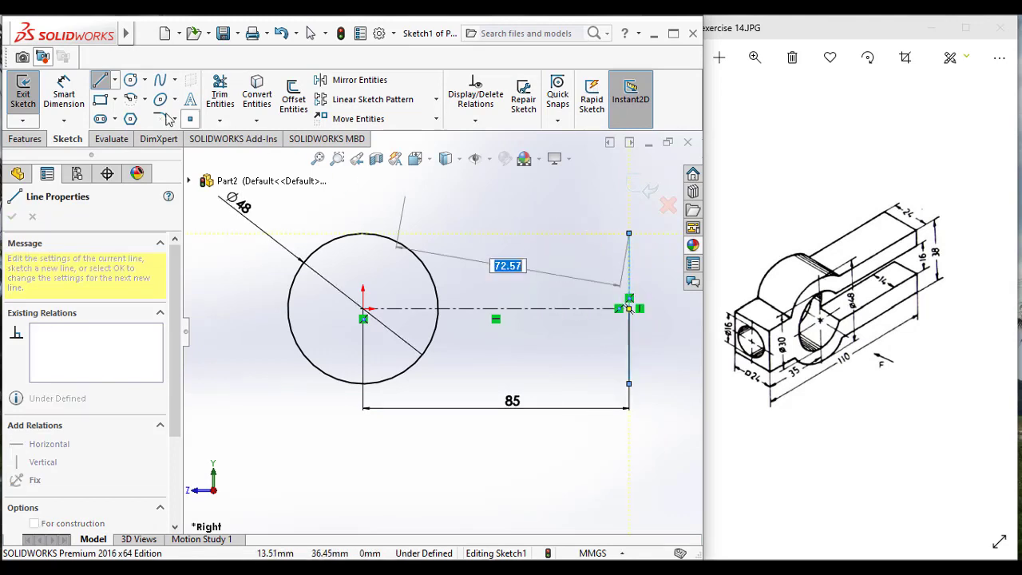
key(Escape)
click(64, 94)
click(629, 272)
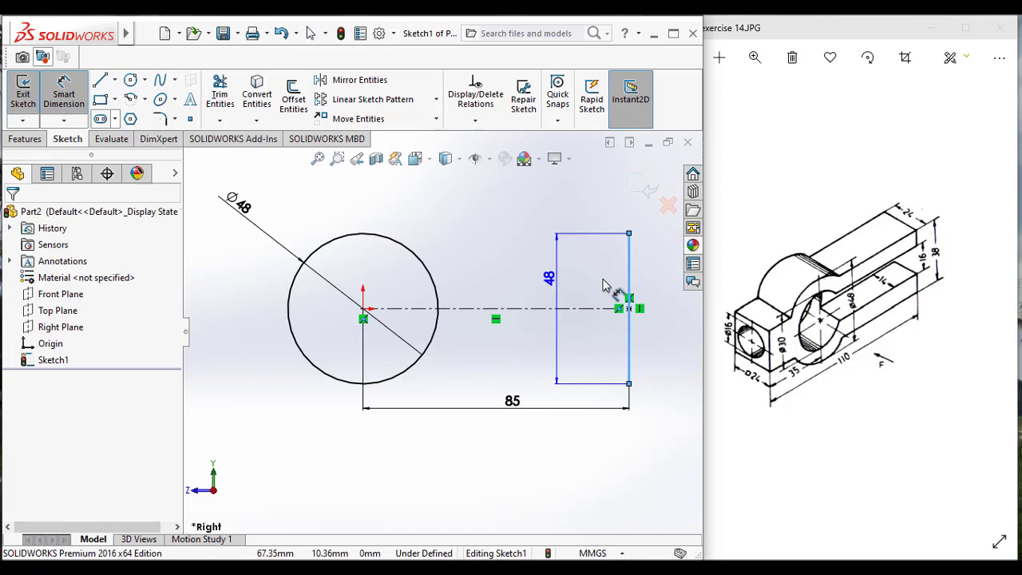
click(660, 308)
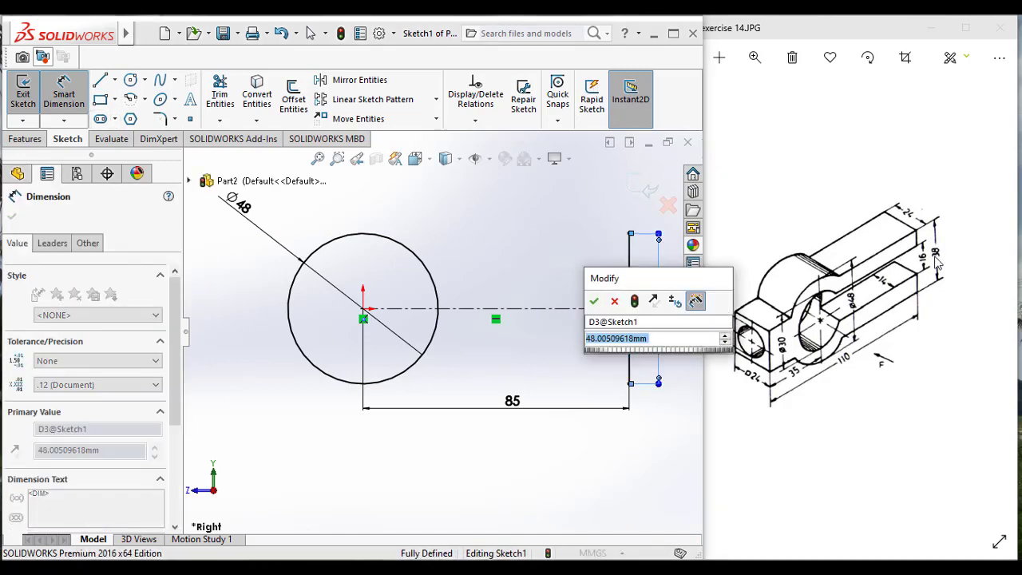
text(38)
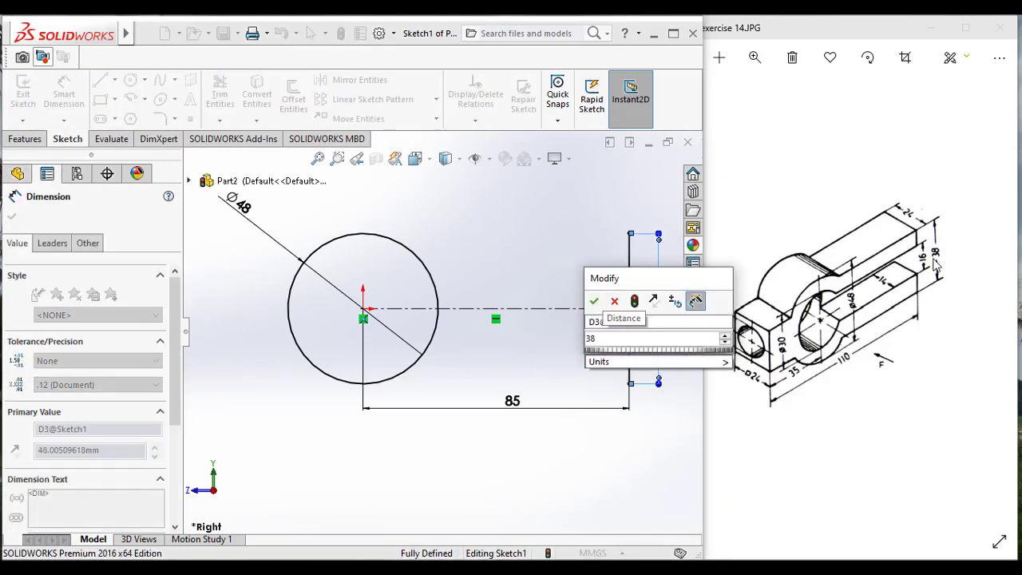
key(Return)
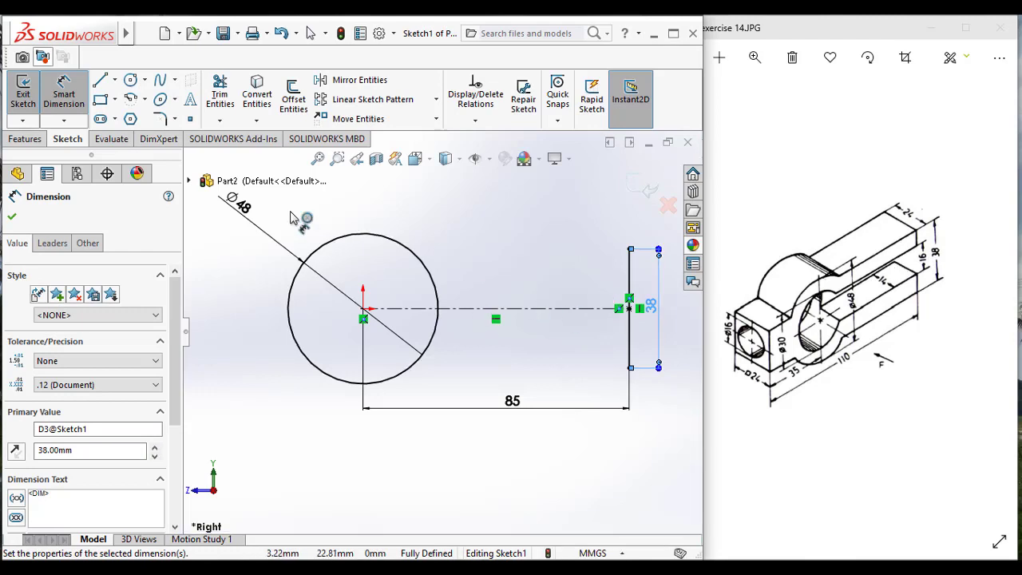
Step: Join the vertical line's top and bottom ends to the circle with horizontal lines
click(100, 83)
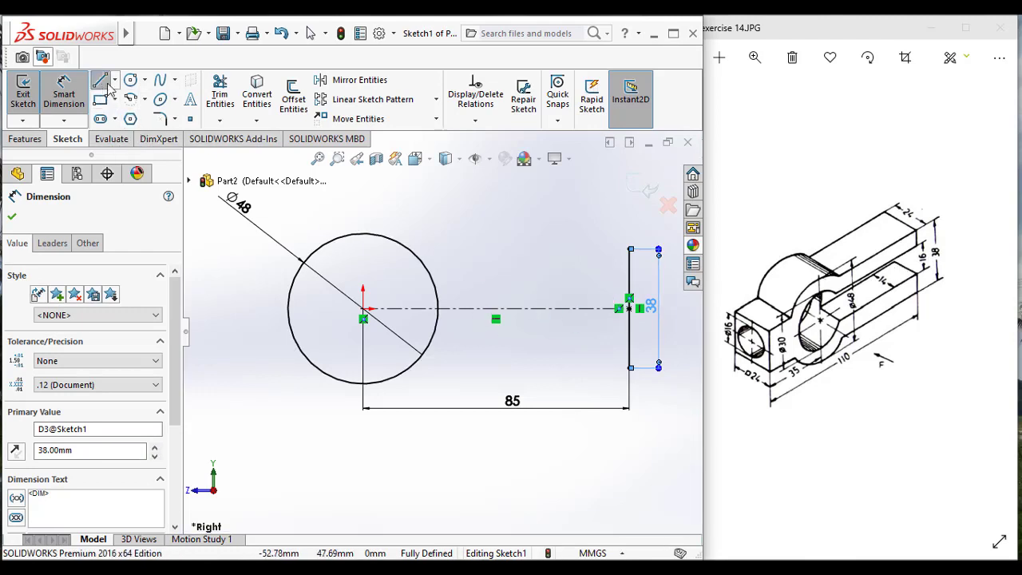
click(629, 250)
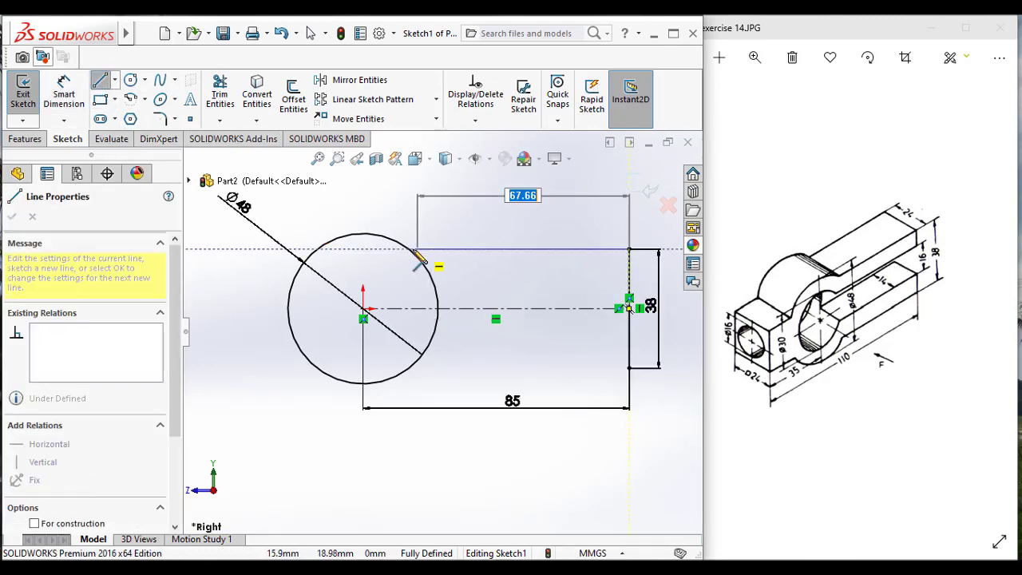
click(409, 249)
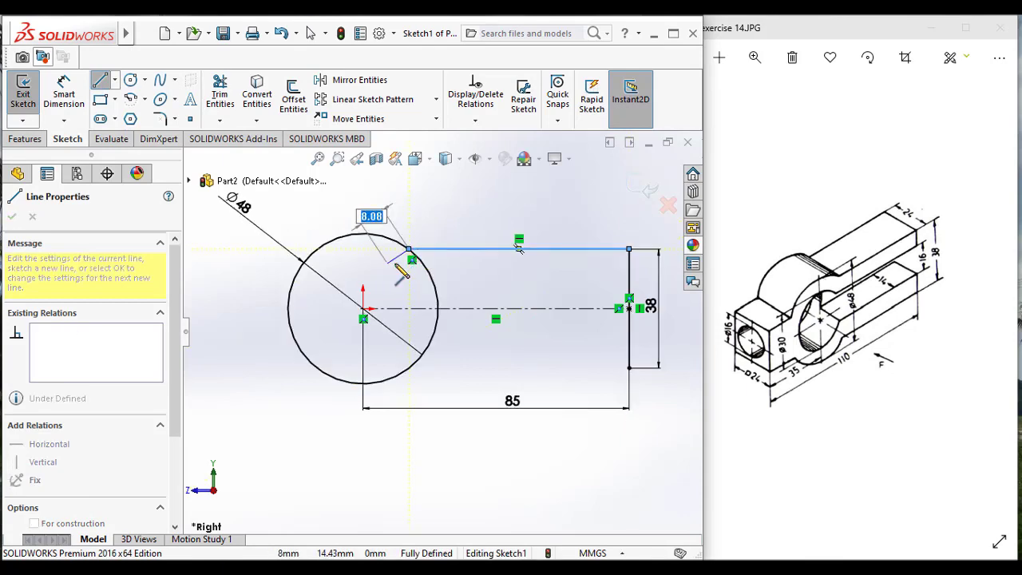
key(Escape)
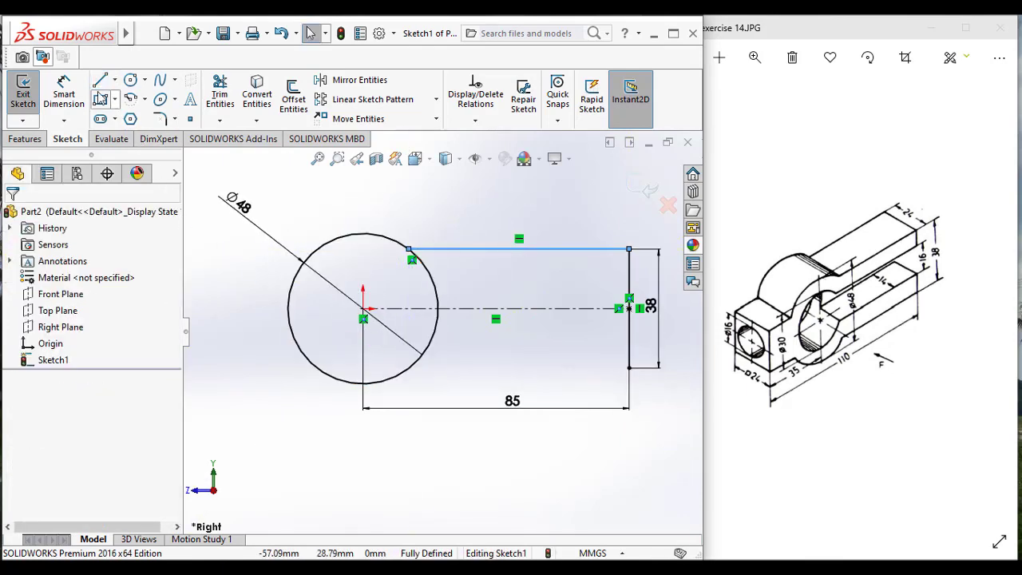
click(101, 80)
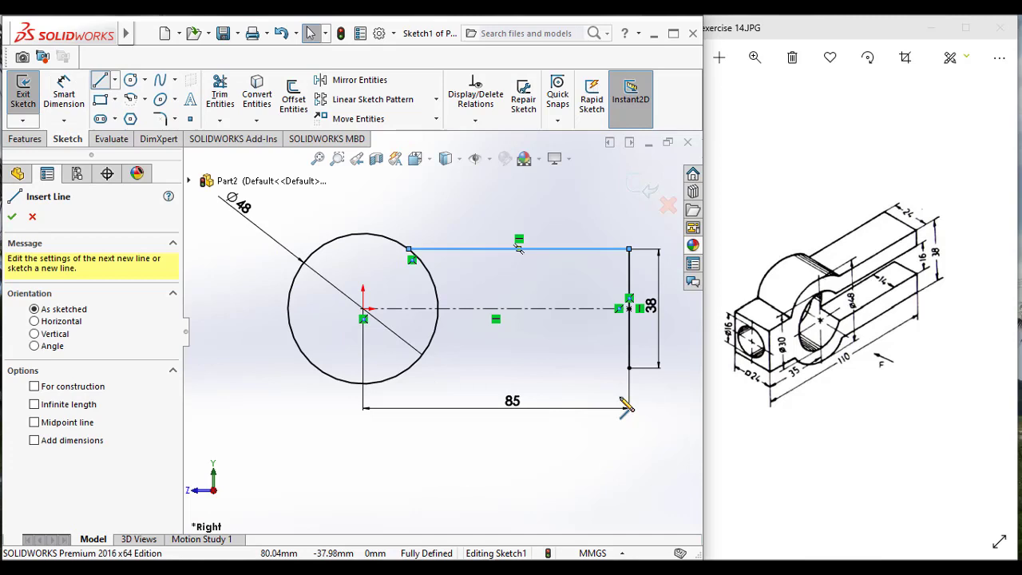
click(629, 367)
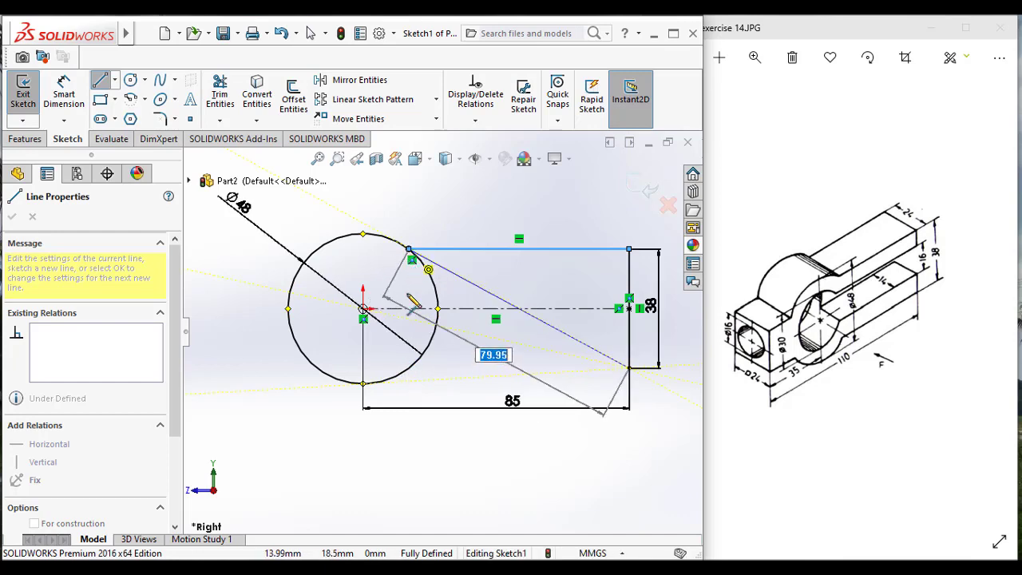
click(412, 369)
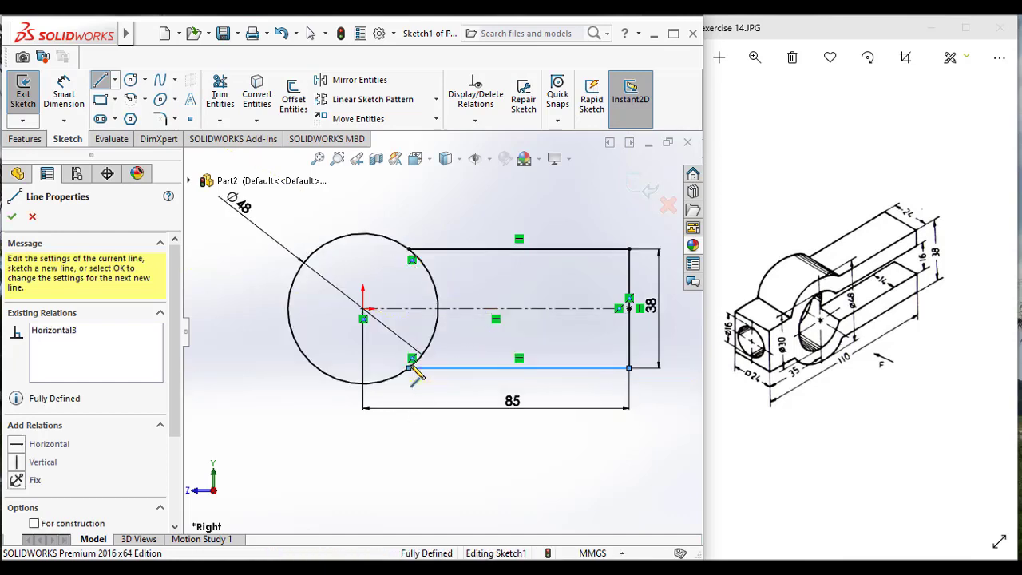
key(Escape)
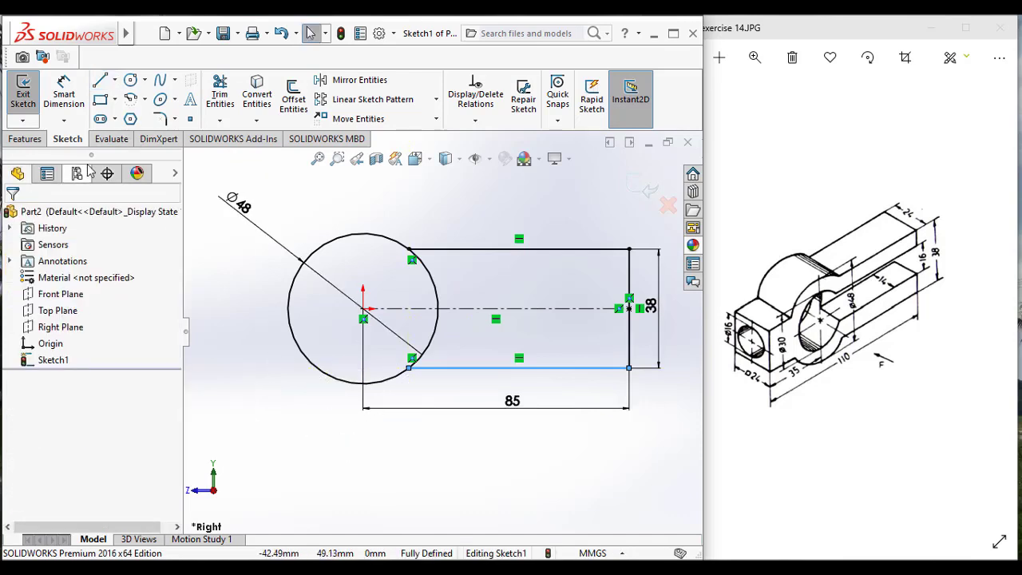
click(64, 94)
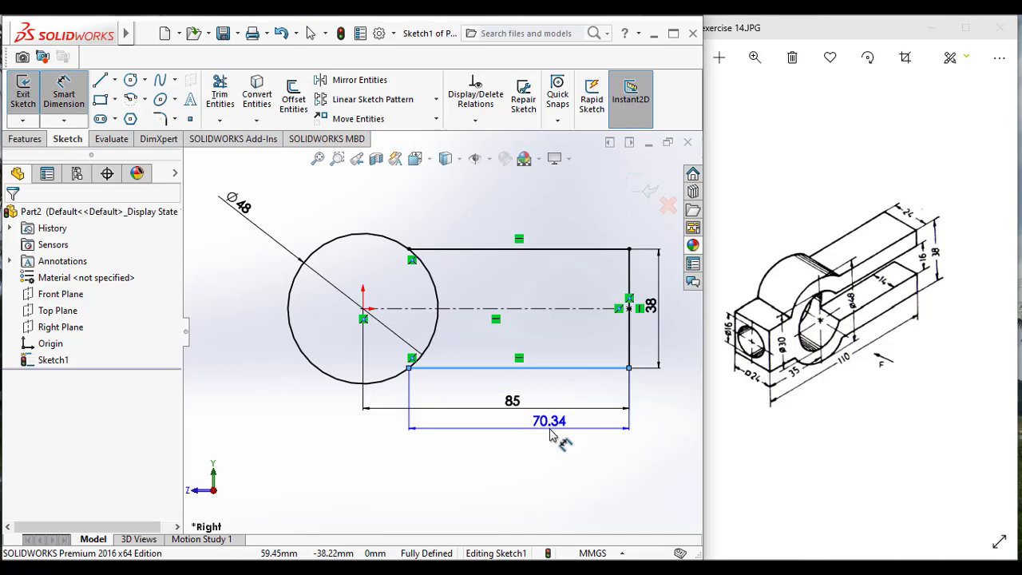
key(Escape)
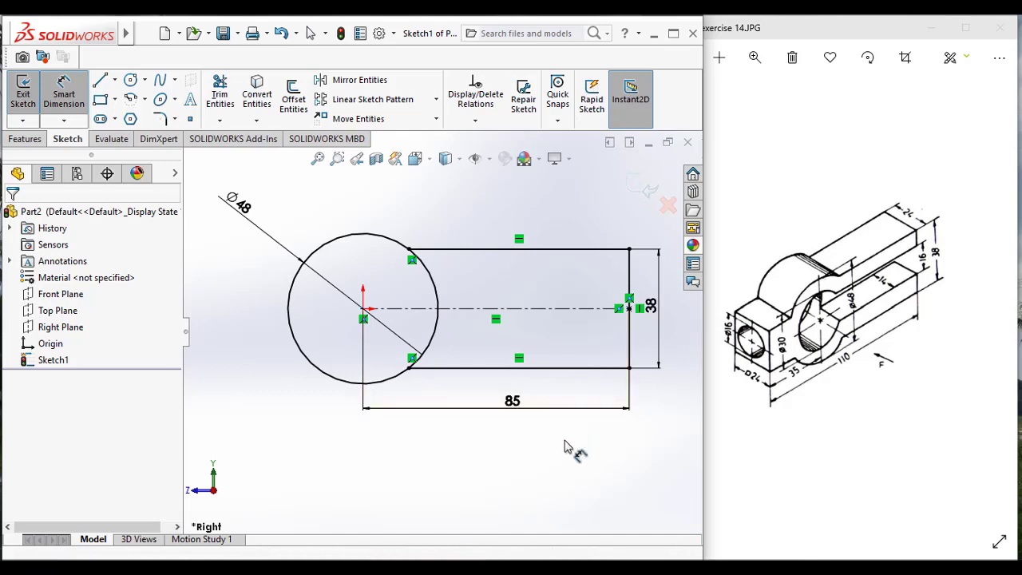
key(Escape)
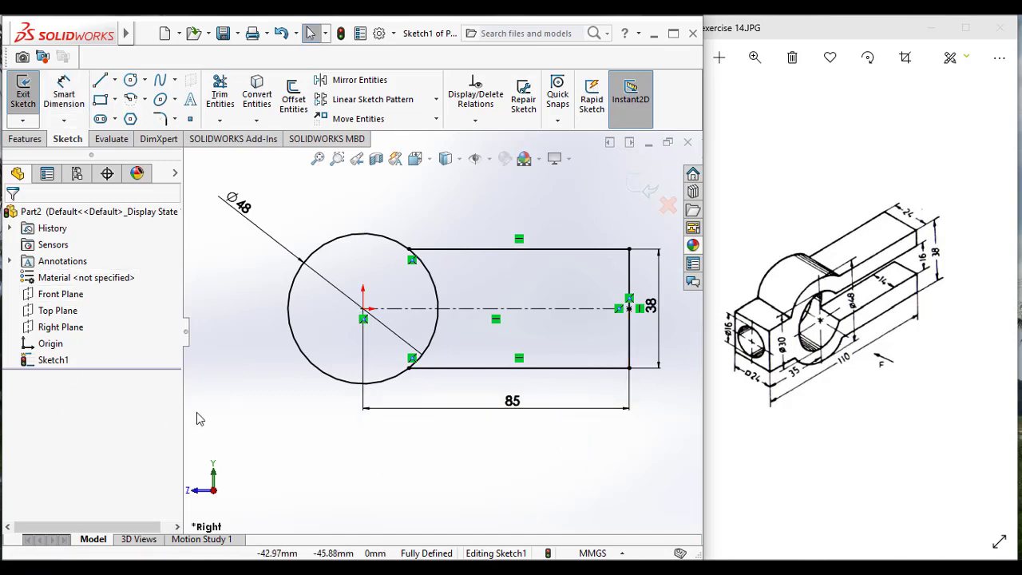
click(409, 368)
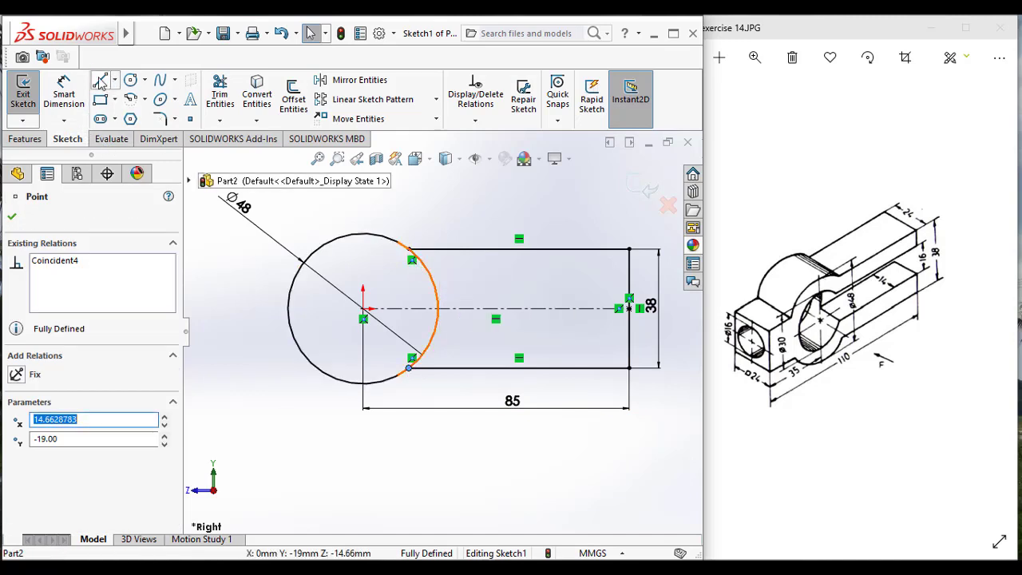
Step: Draw a vertical line between the top and bottom circle–line intersection points
click(100, 82)
click(409, 249)
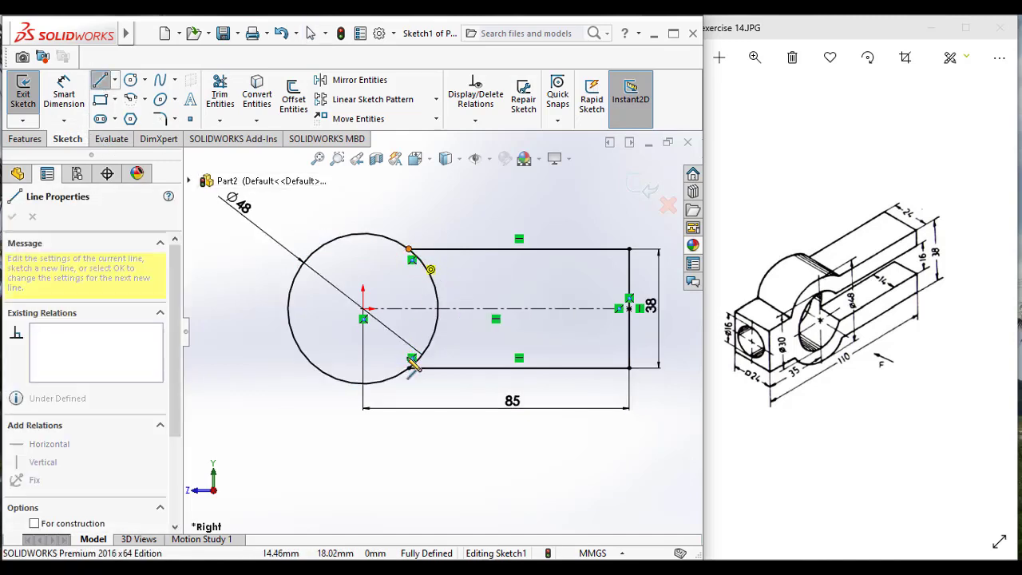
click(409, 368)
key(Escape)
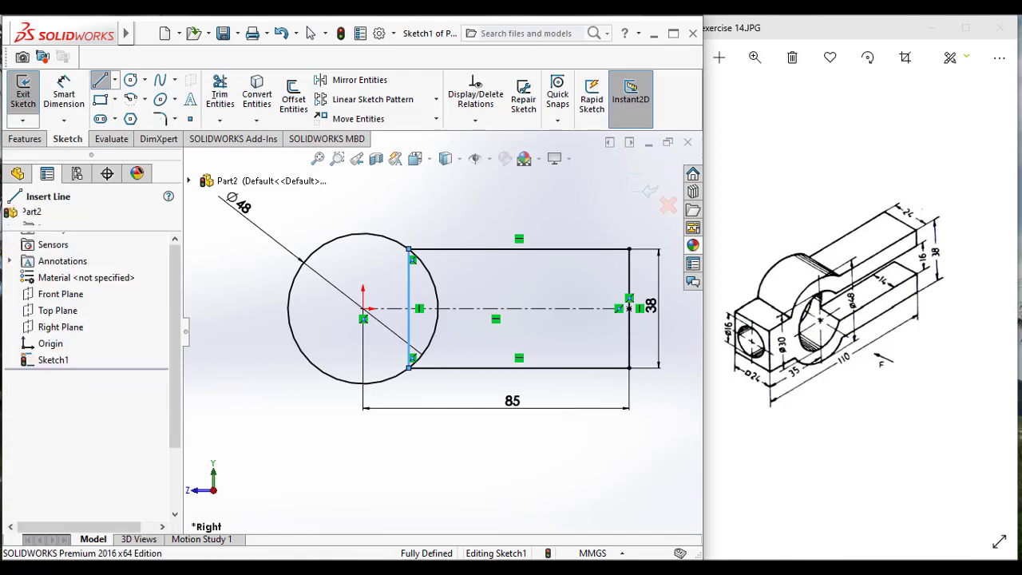
key(Escape)
click(410, 324)
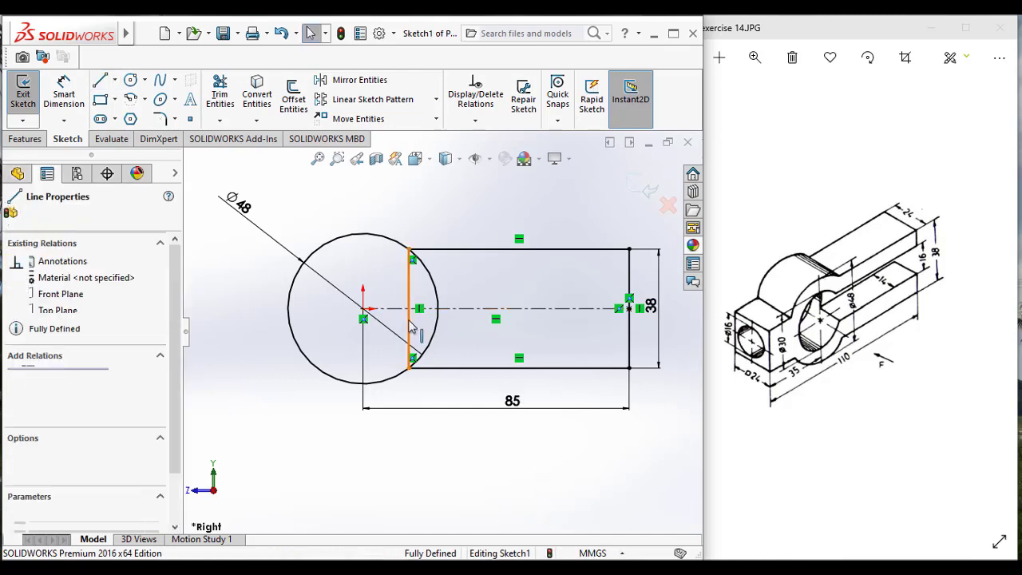
scroll(179, 422, down, 2)
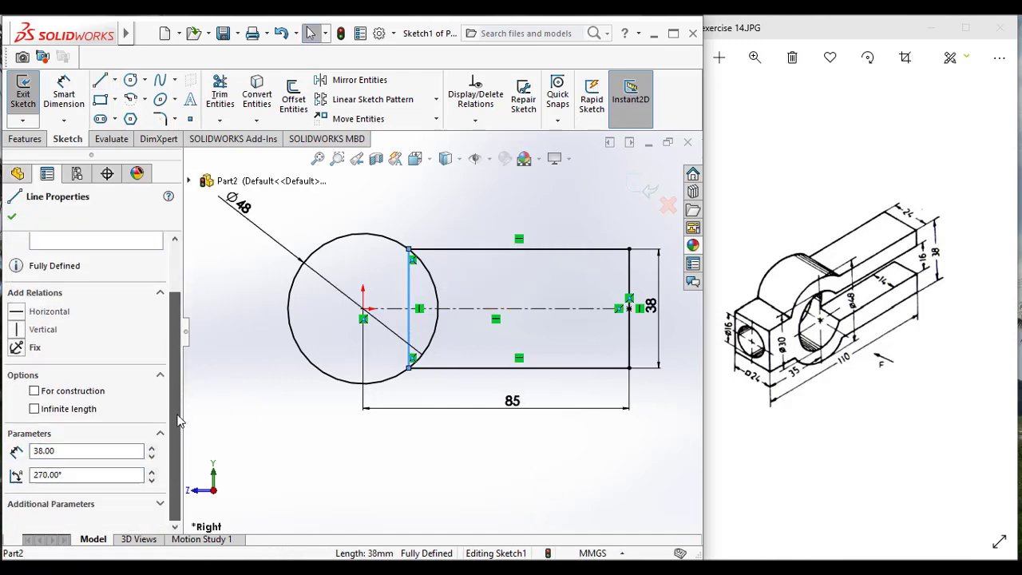
click(454, 340)
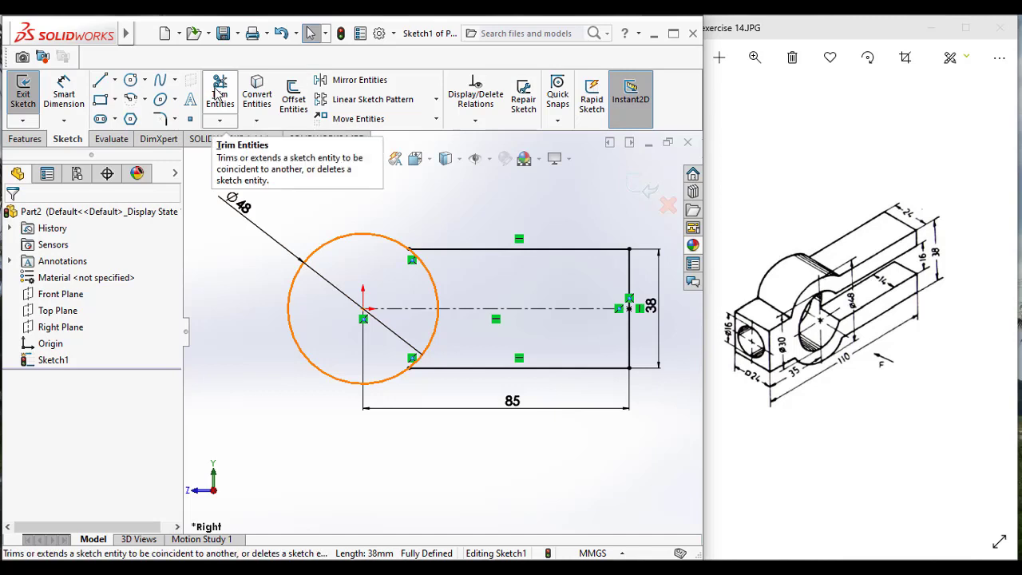
Step: Power-trim the circle's inner arc and joining line, then exit the sketch
click(217, 94)
mouse_move(438, 275)
mouse_down()
mouse_move(424, 319)
mouse_move(447, 347)
mouse_up()
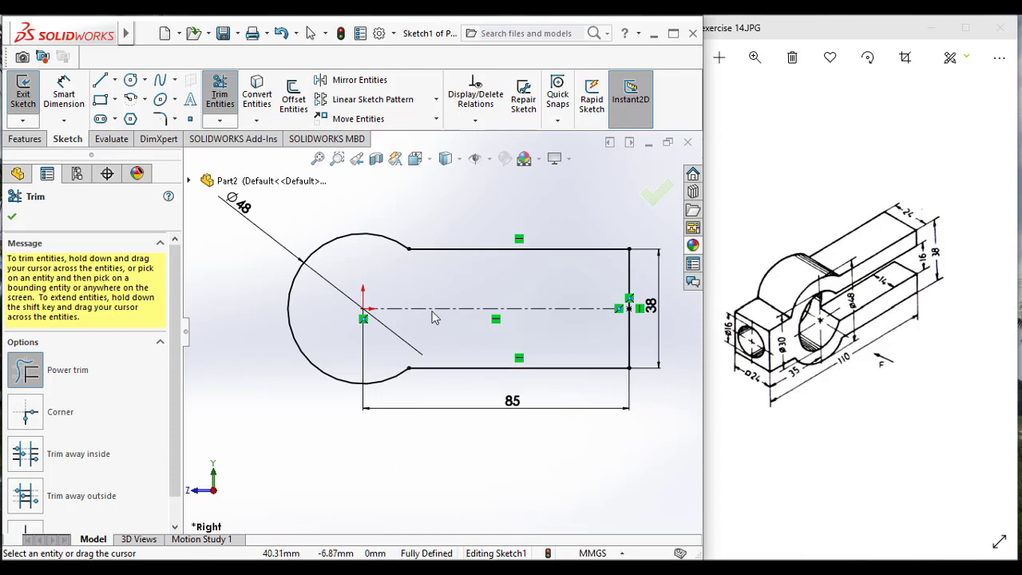
click(23, 90)
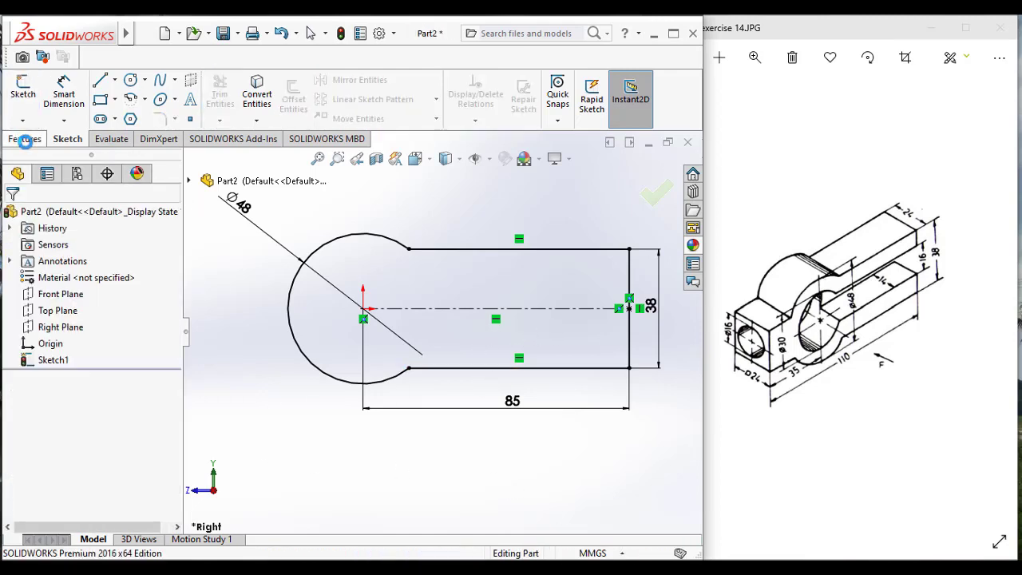
Step: Start a new sketch on the Right Plane
click(25, 141)
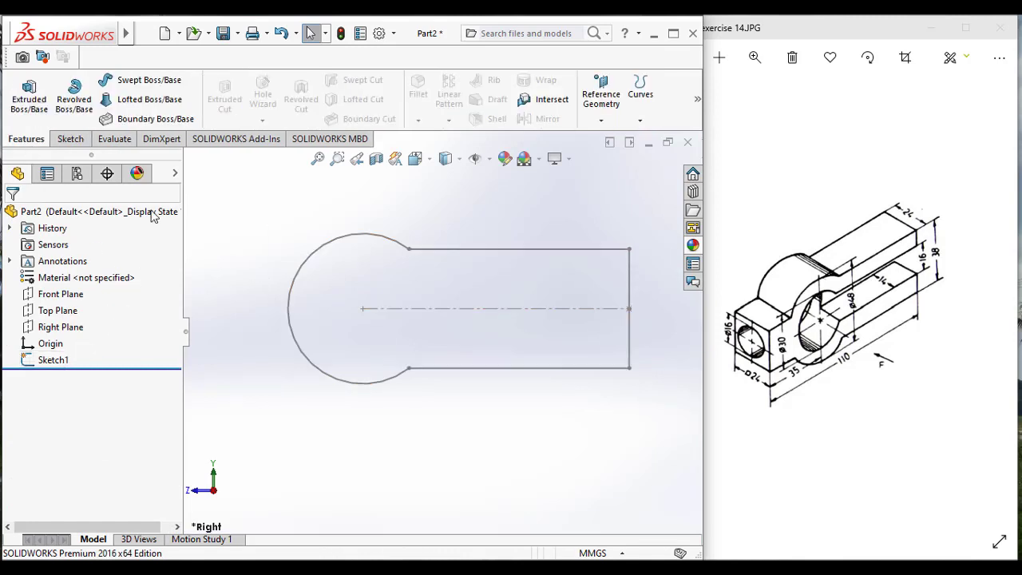
click(59, 328)
click(70, 139)
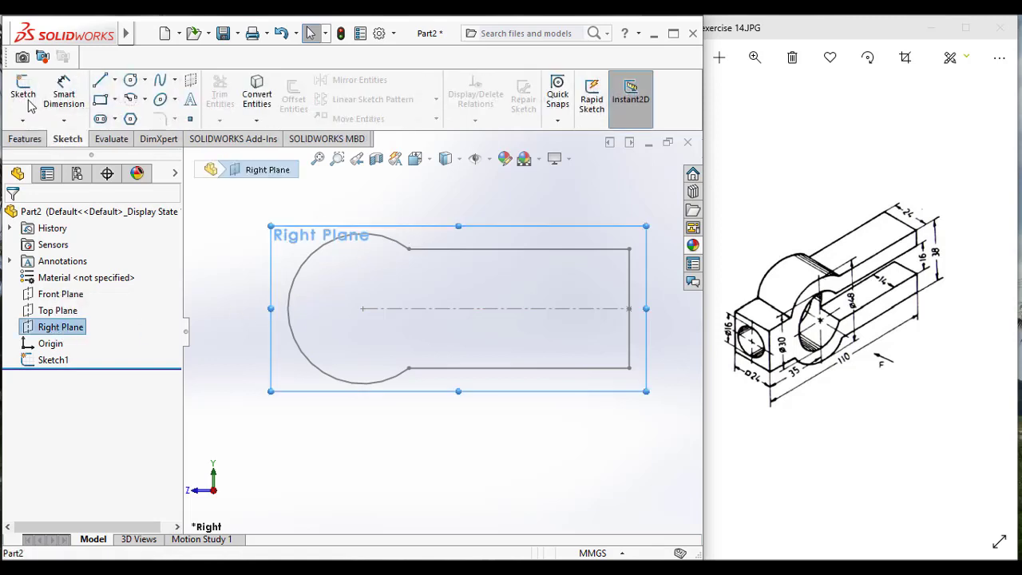
click(23, 93)
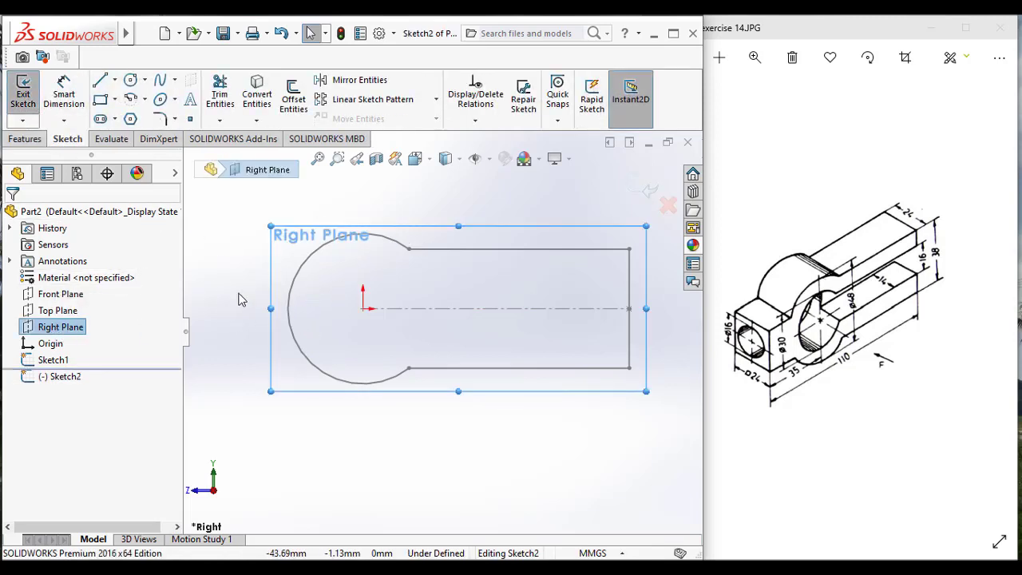
Step: Leave the empty Sketch2 and reopen Sketch1 with Edit Sketch
click(51, 360)
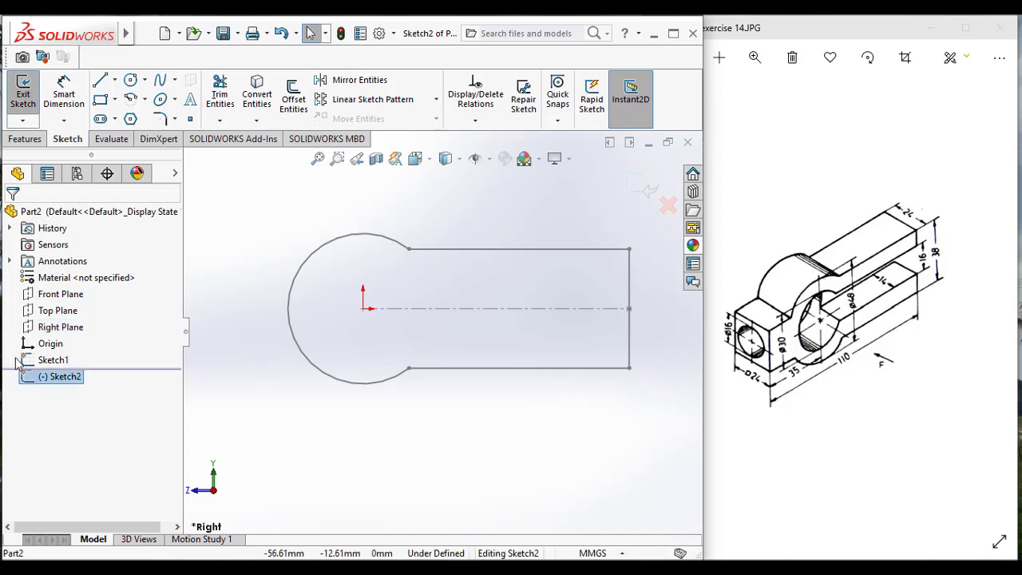
right_click(68, 383)
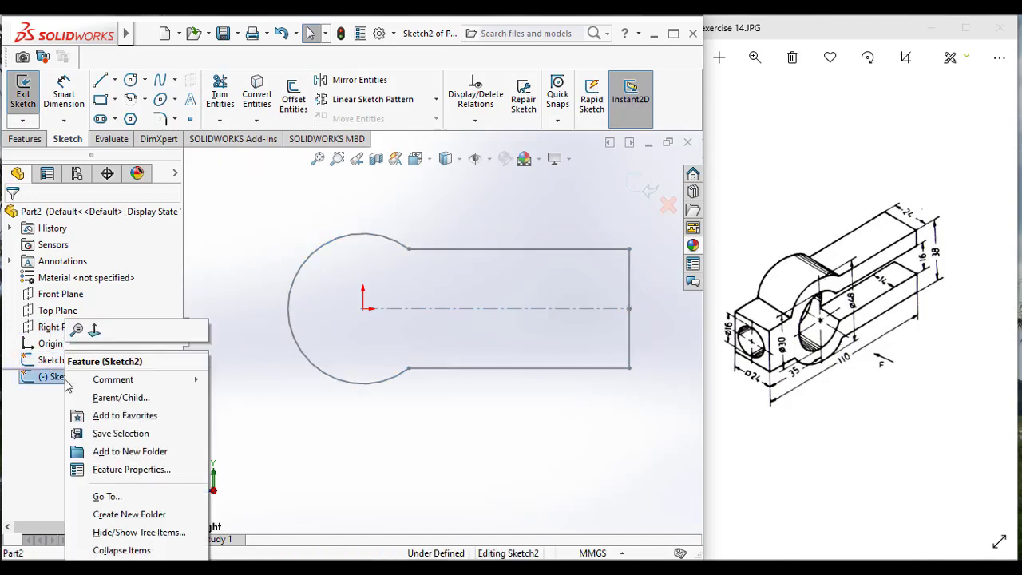
click(206, 195)
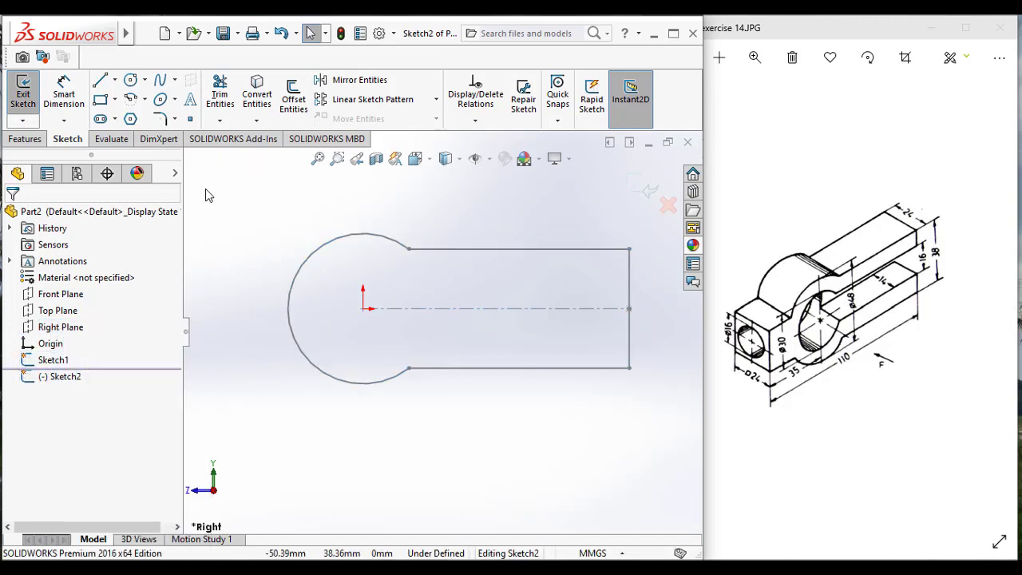
click(23, 92)
click(60, 361)
right_click(60, 361)
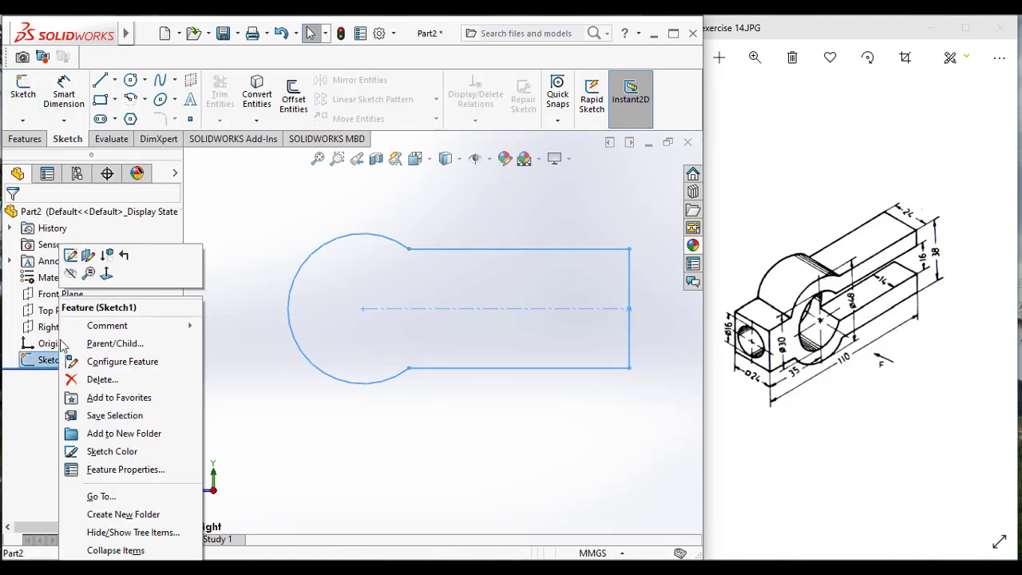
click(70, 257)
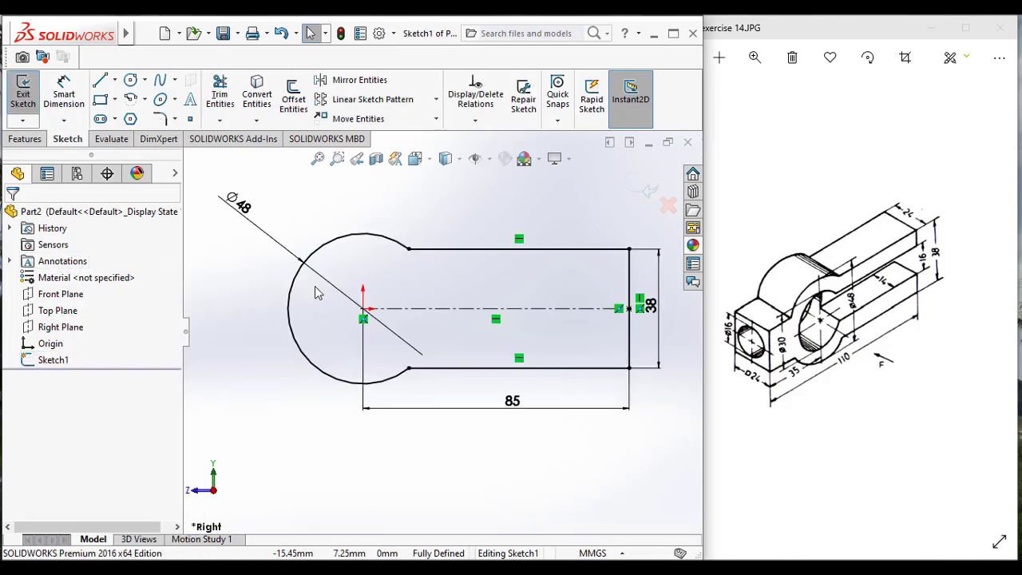
Step: Draw a horizontal centerline from the circle's centre out to the left
scroll(316, 293, up, 2)
scroll(401, 336, down, 1)
scroll(401, 336, down, 1)
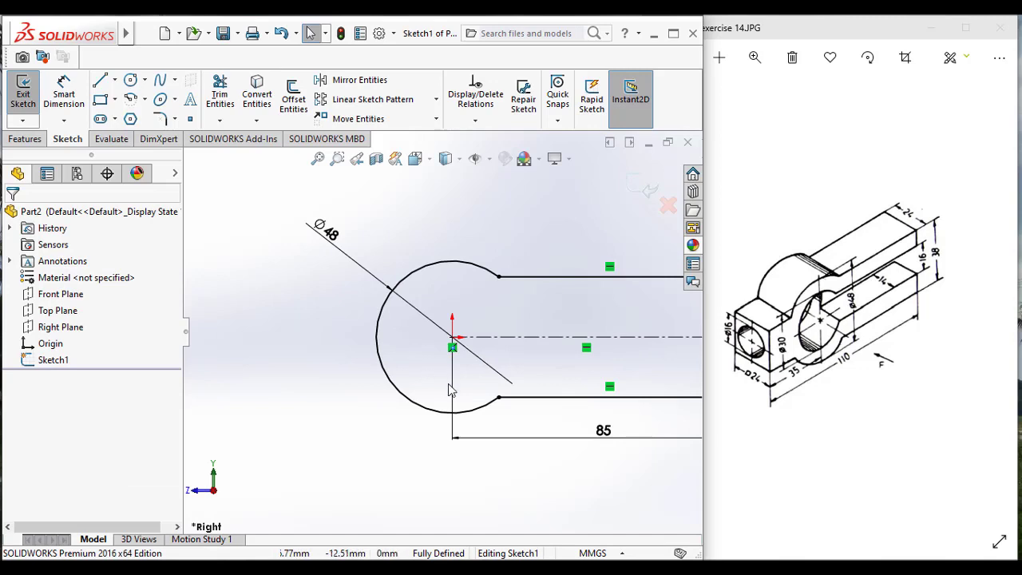
click(115, 81)
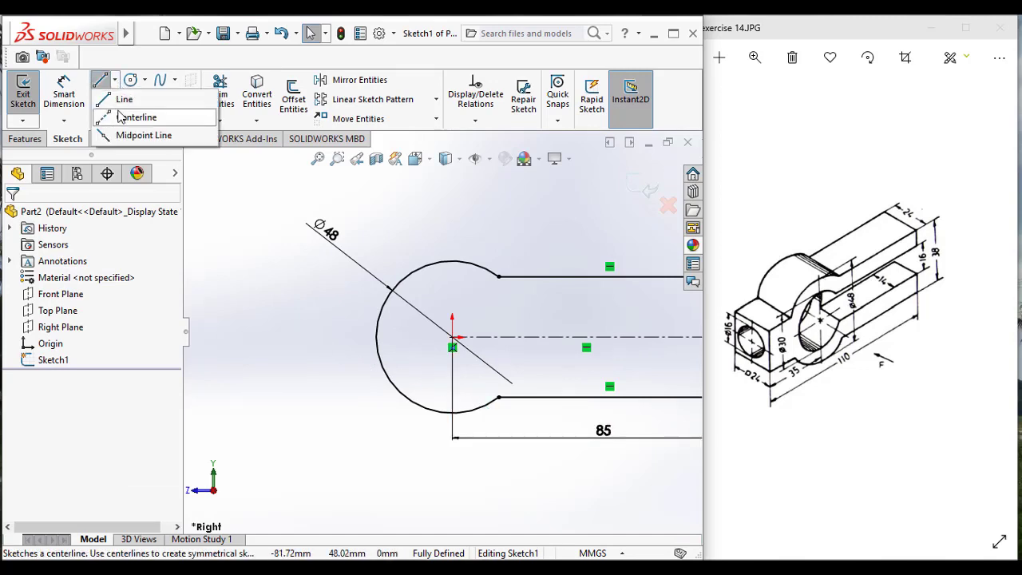
click(132, 114)
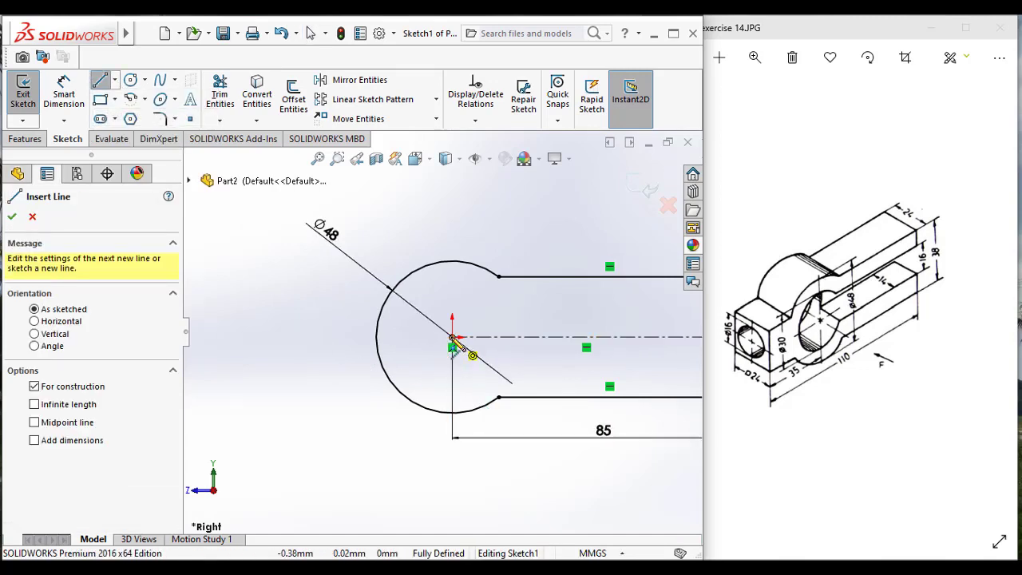
click(452, 337)
click(290, 338)
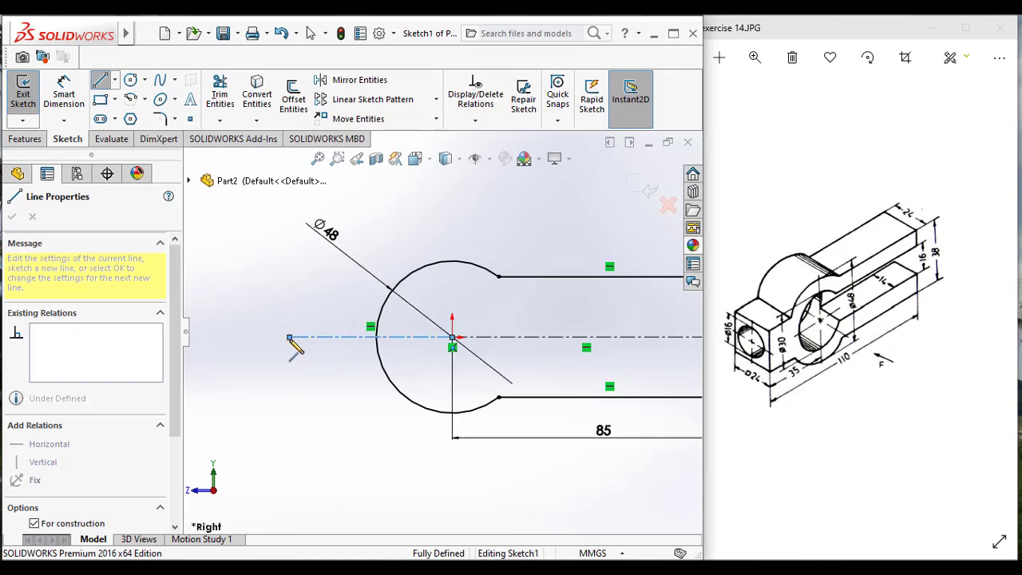
key(Escape)
Step: Dimension the left centerline's length to 35 mm
click(80, 110)
click(365, 337)
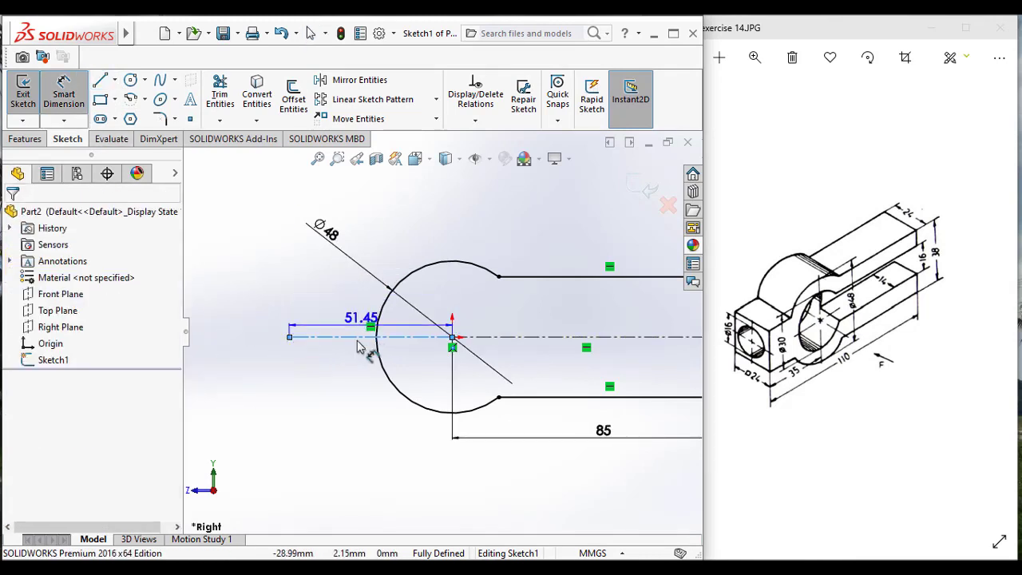
click(367, 450)
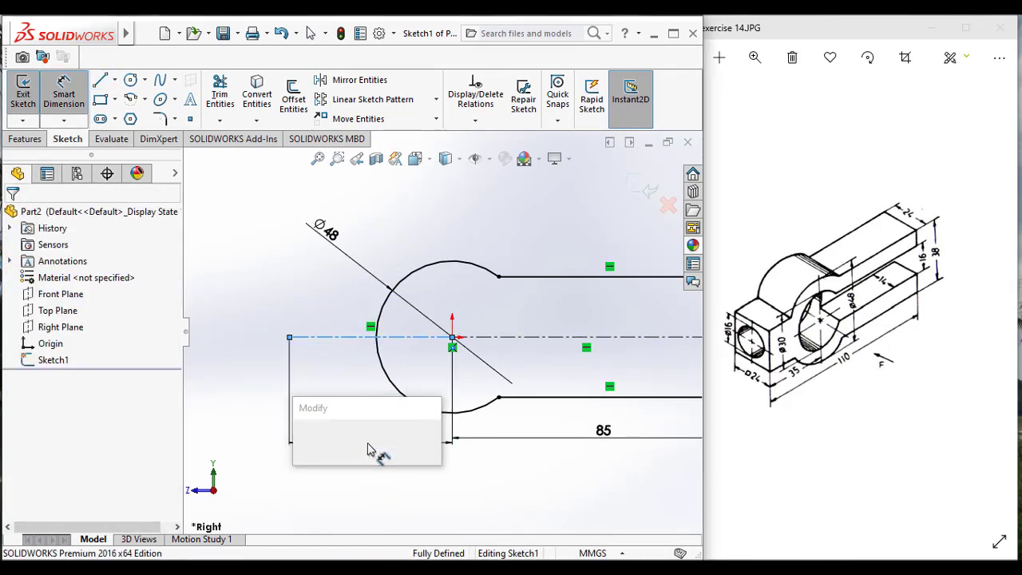
text(35)
key(Return)
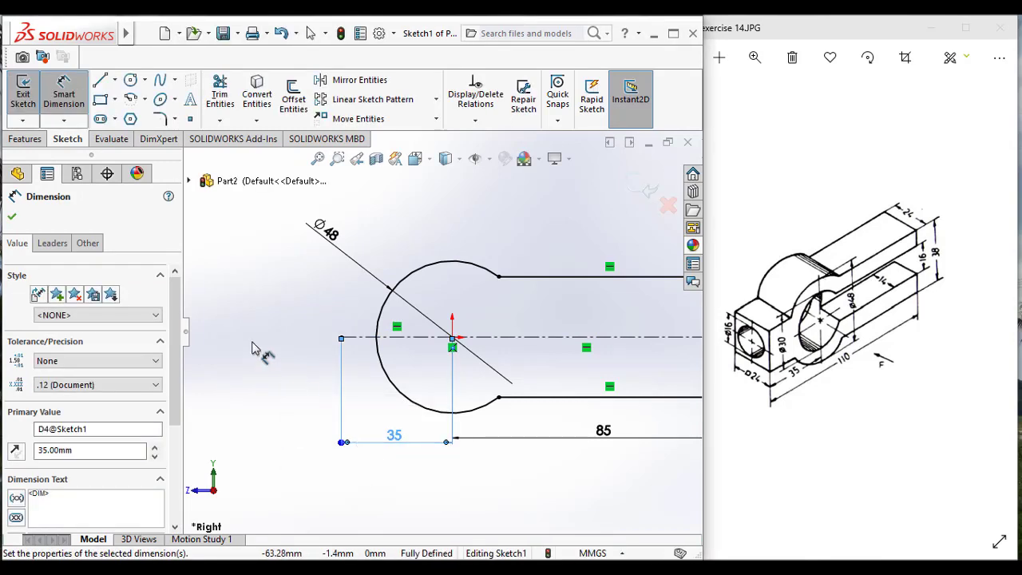
click(117, 99)
click(121, 139)
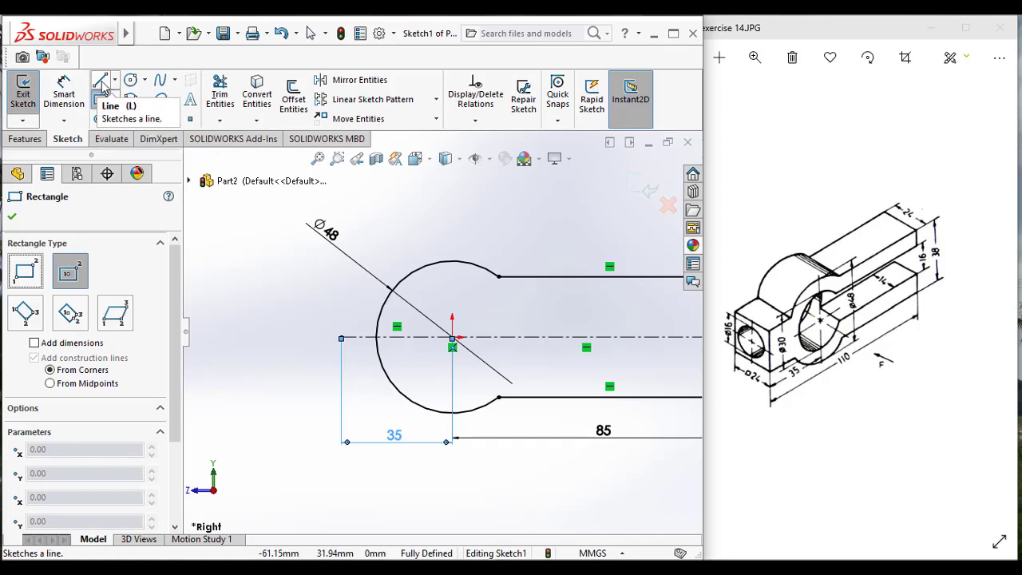
Step: Draw a vertical midpoint line at the left centerline's end and dimension it 24 mm
click(99, 80)
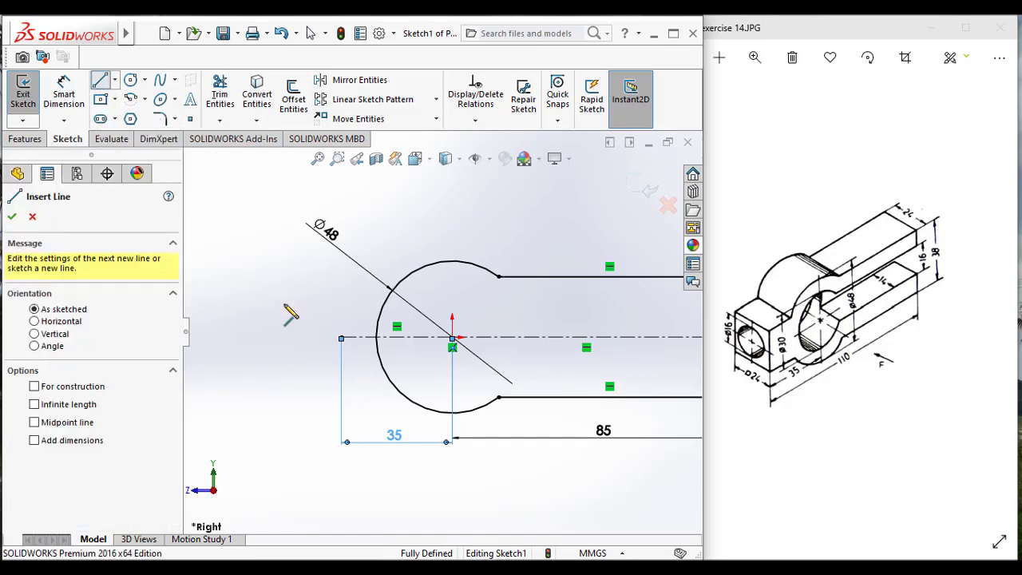
click(115, 80)
click(136, 135)
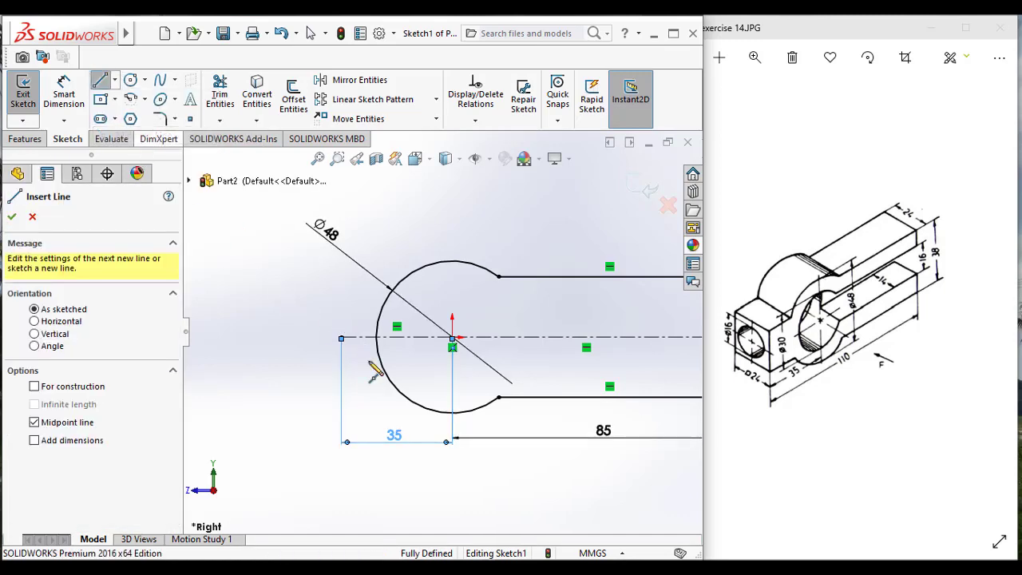
click(341, 337)
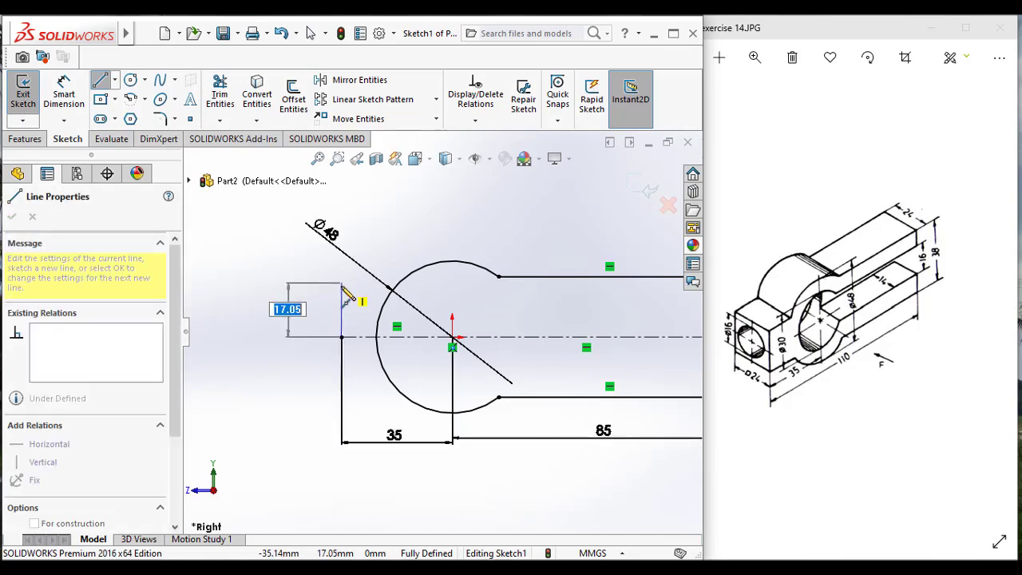
key(Escape)
click(115, 81)
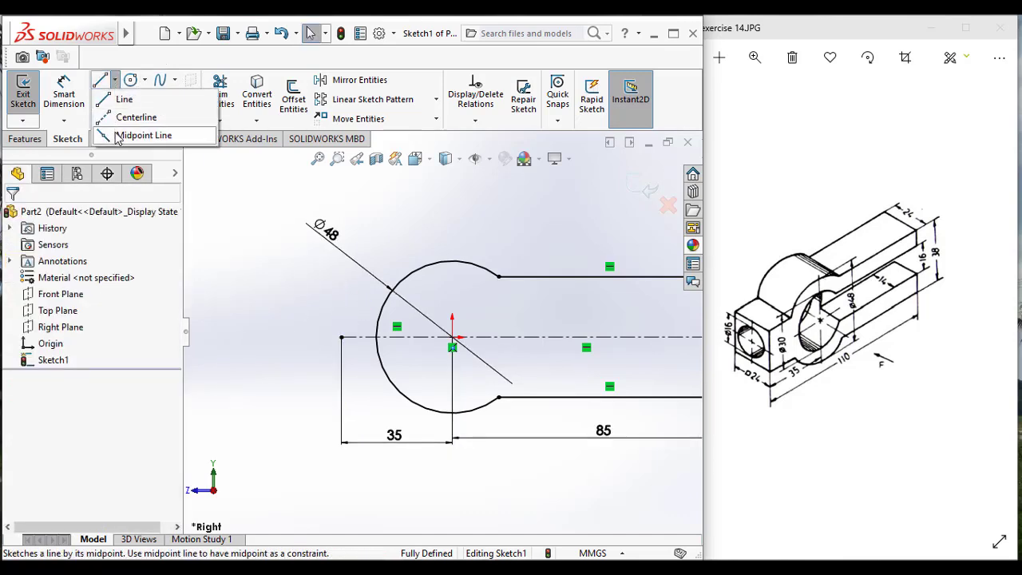
click(131, 135)
click(341, 338)
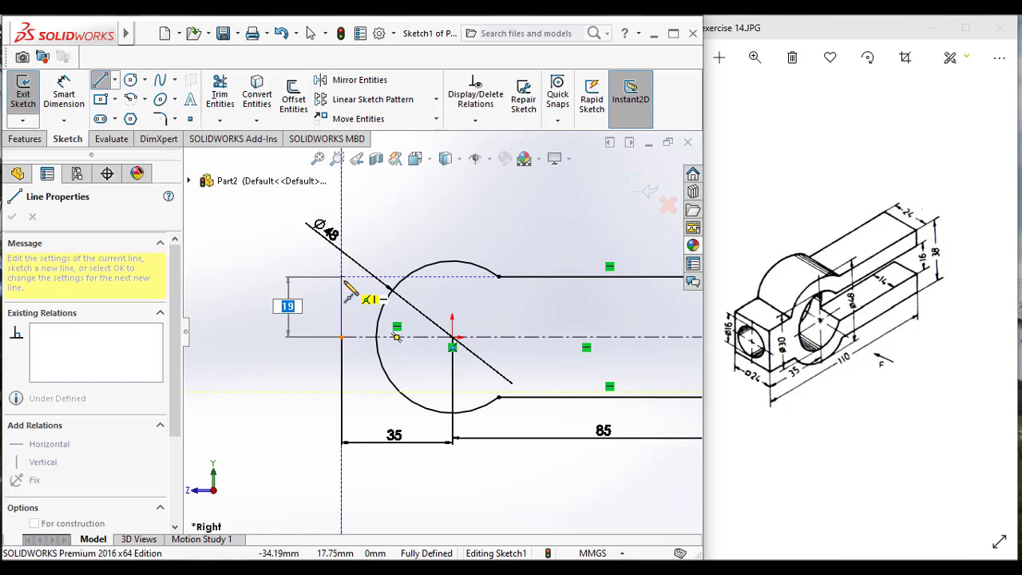
click(345, 279)
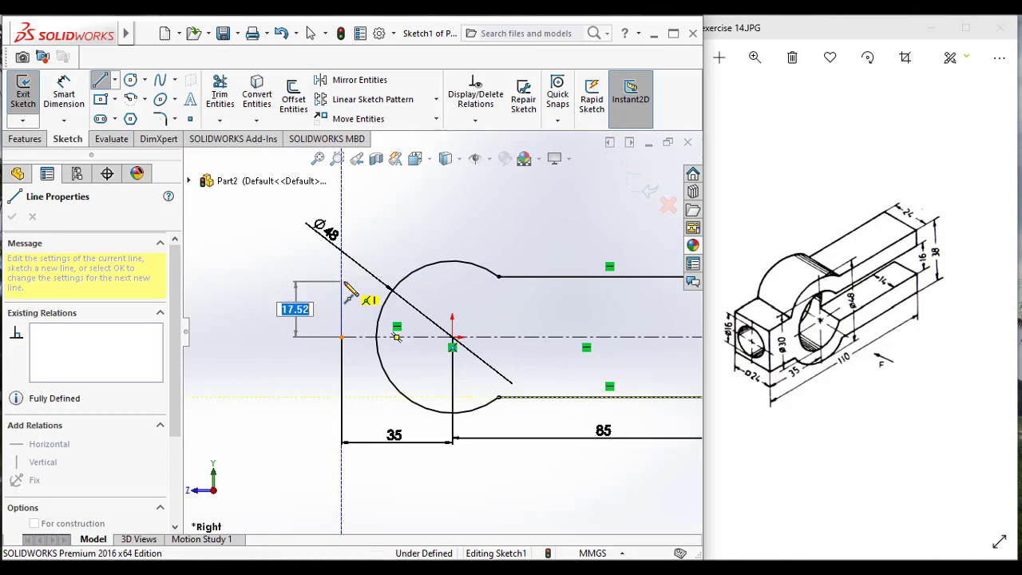
key(Escape)
click(78, 100)
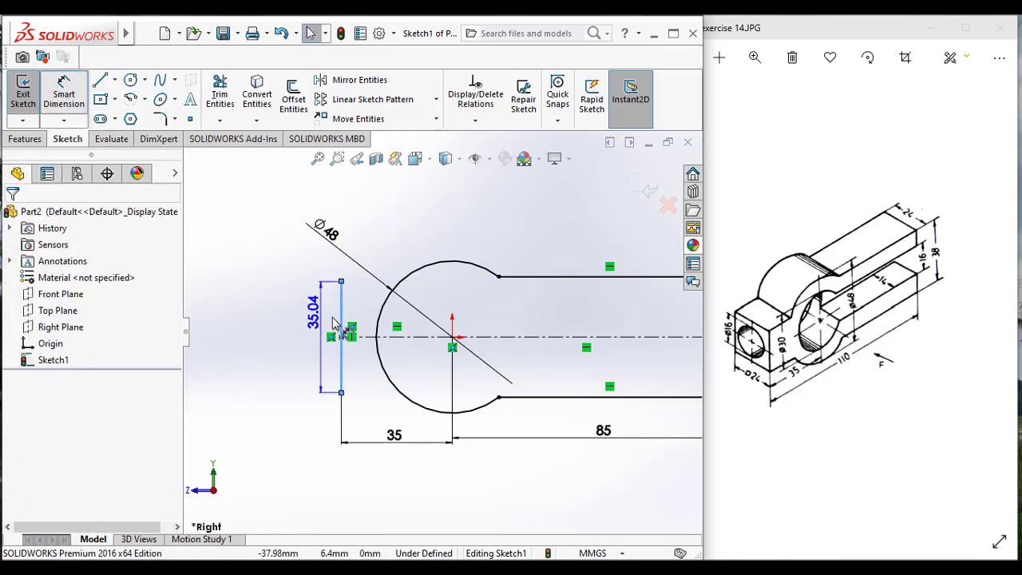
click(269, 322)
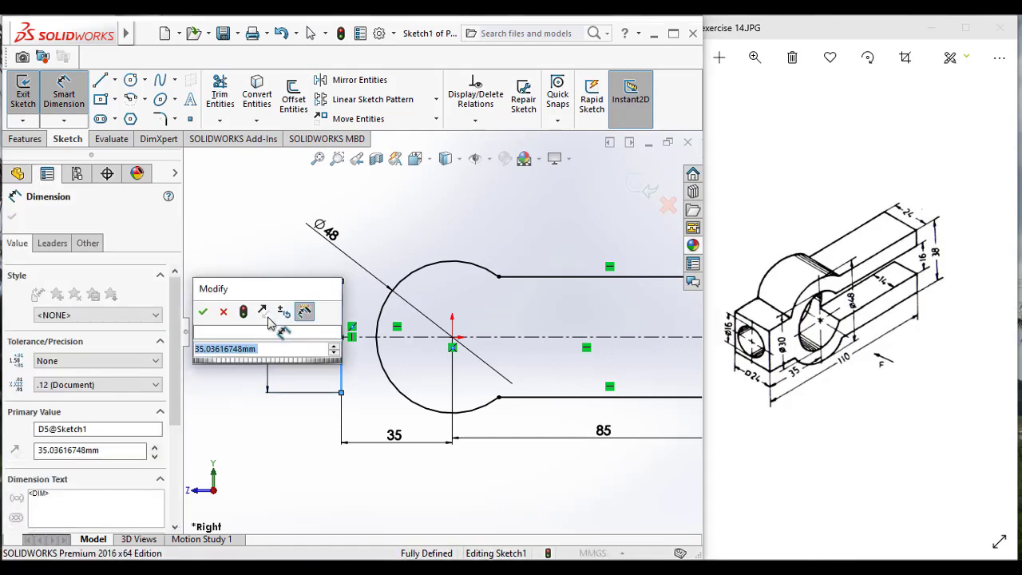
text(24)
key(Return)
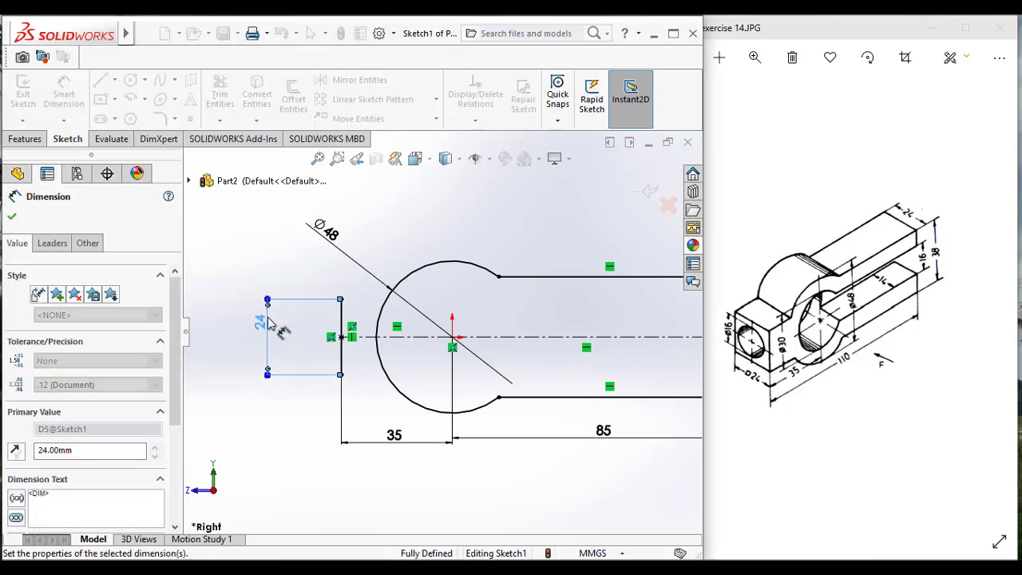
Step: Join the end block's top and bottom corners to the circle with horizontal lines
key(l)
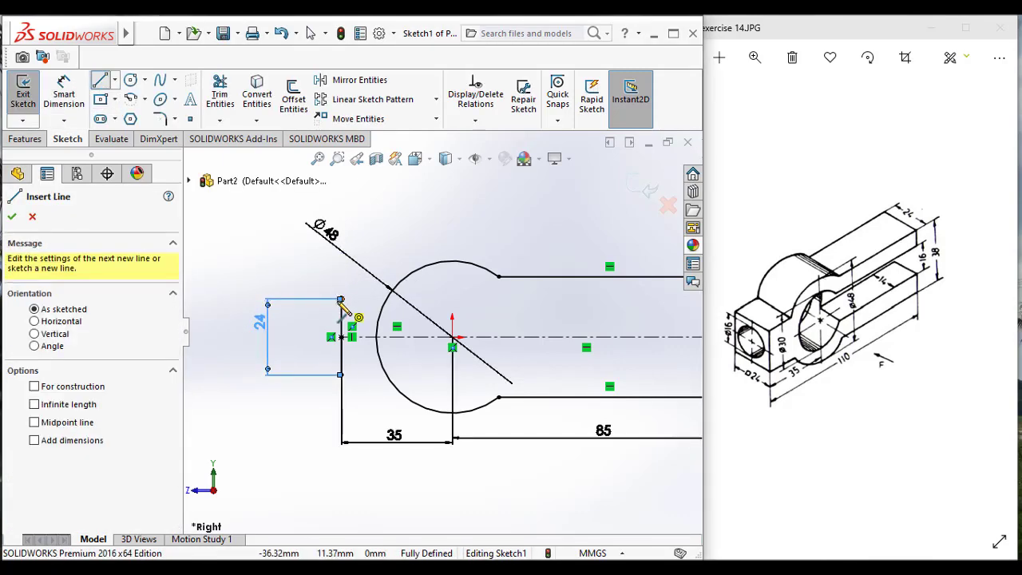
click(342, 299)
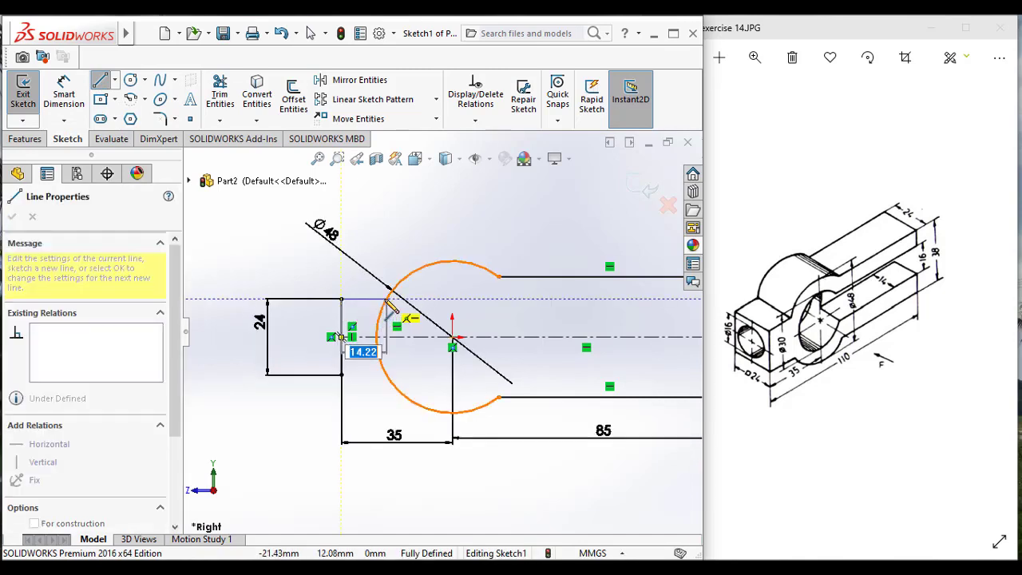
click(387, 300)
key(Escape)
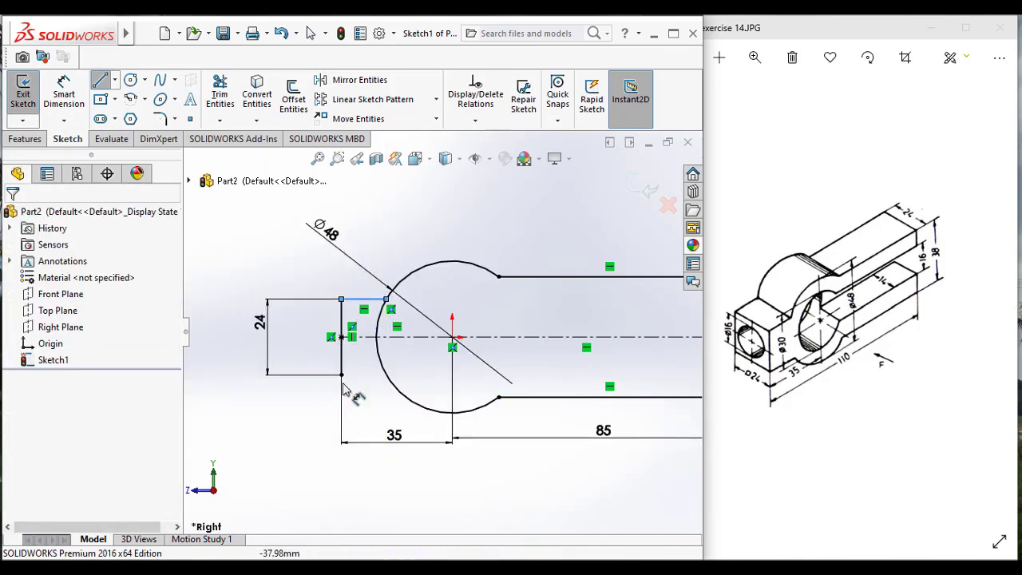
key(l)
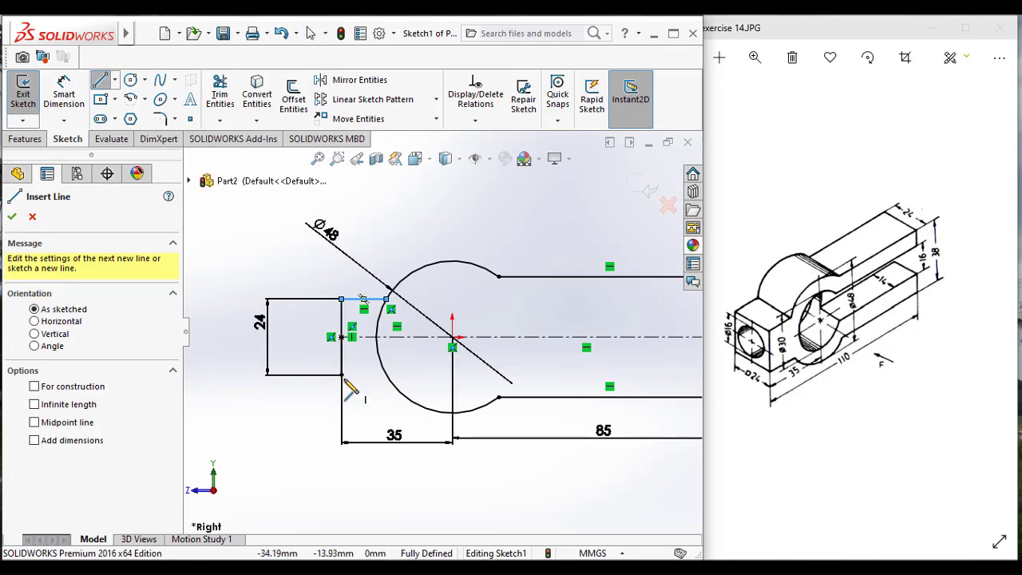
click(342, 375)
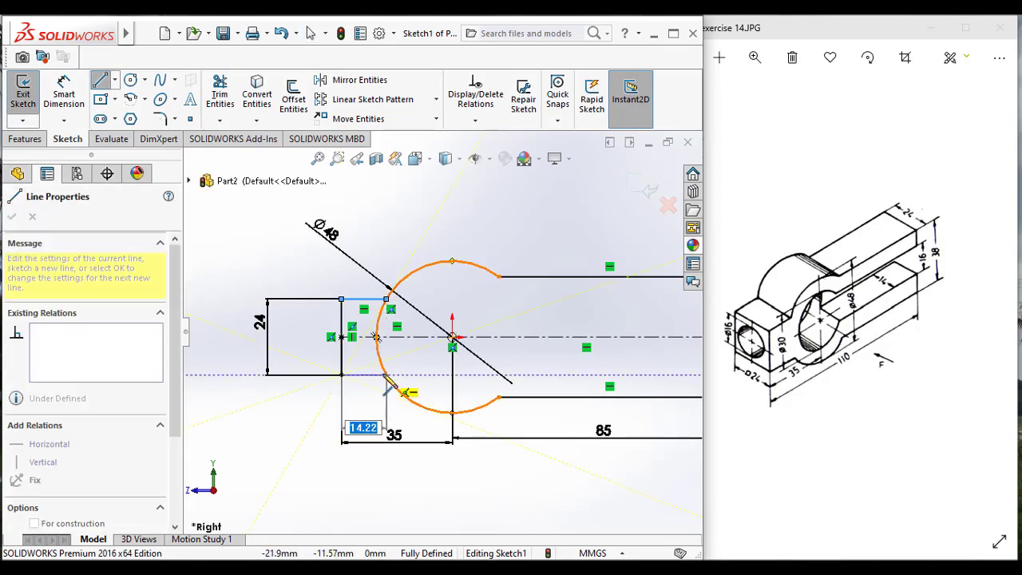
click(387, 375)
Step: Trim away the leftover arc piece near the neck of the profile
key(Escape)
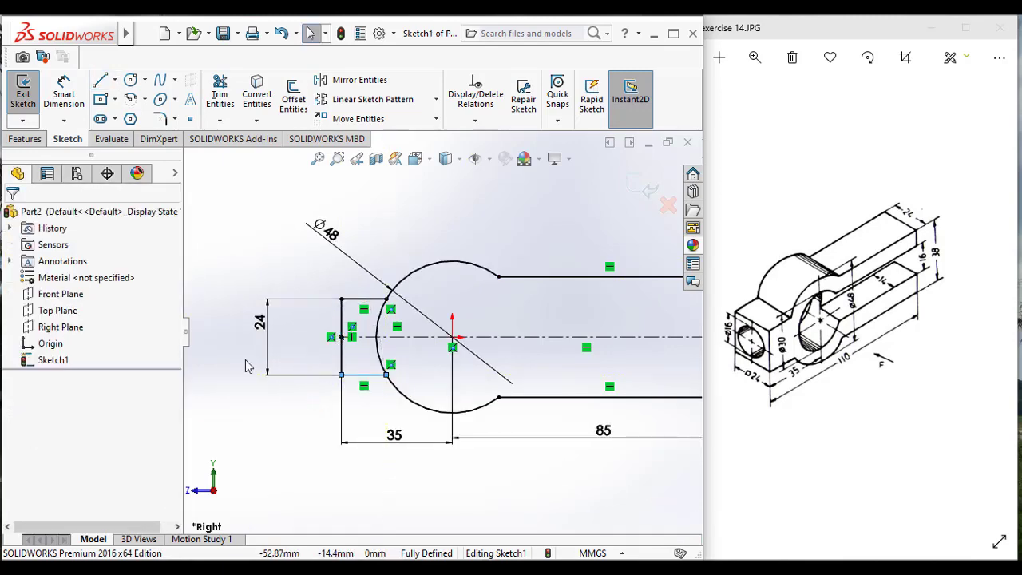
click(224, 93)
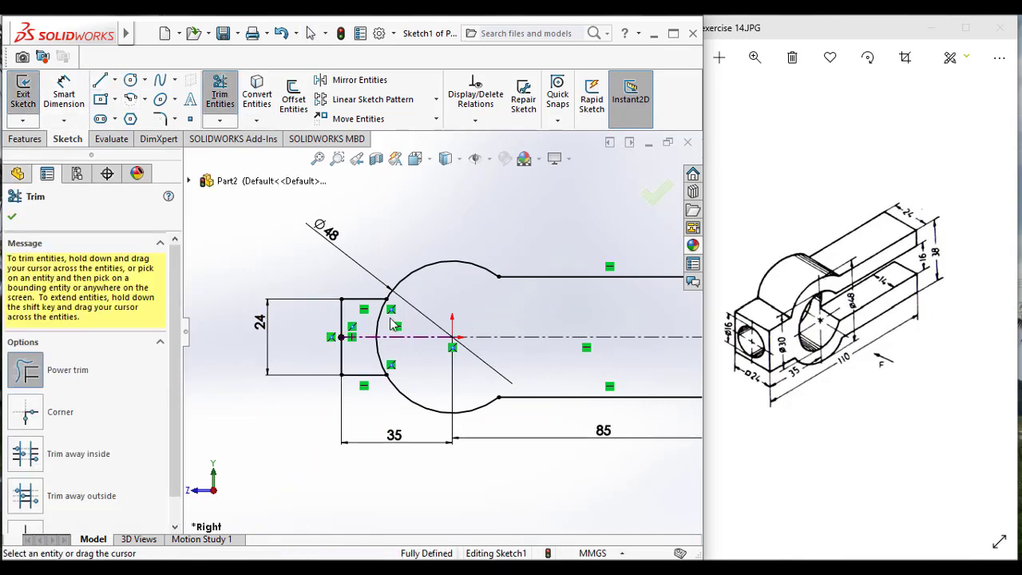
drag(381, 331, 376, 326)
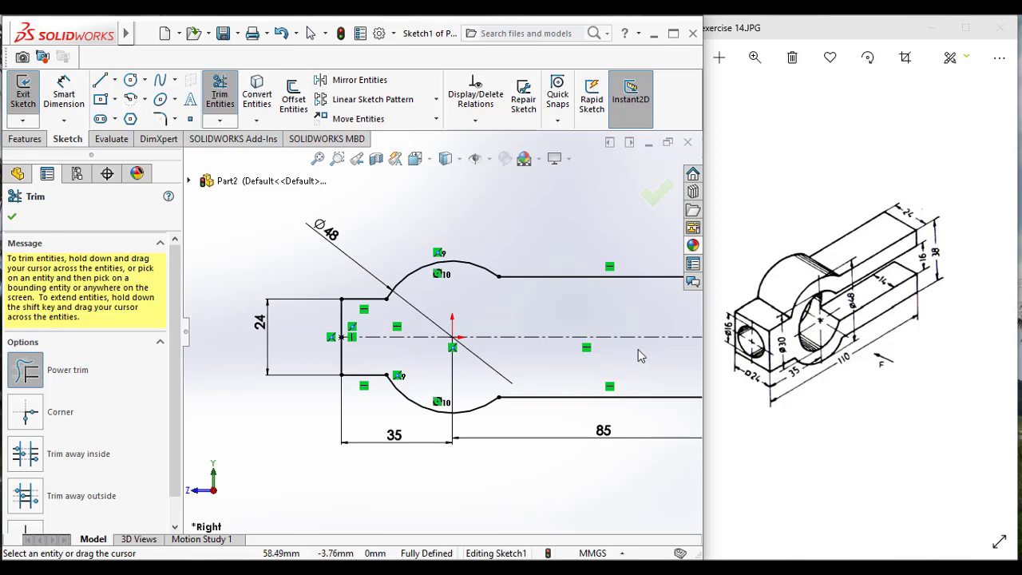
key(f)
scroll(655, 357, down, 2)
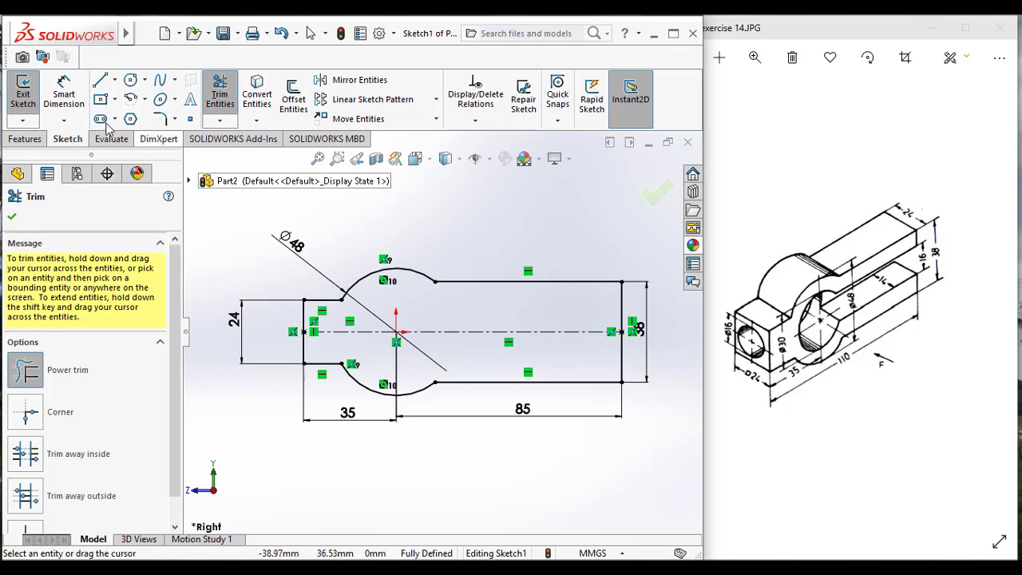
Step: Add a Ø30 mm circle concentric with the boss arc and exit the sketch
click(130, 80)
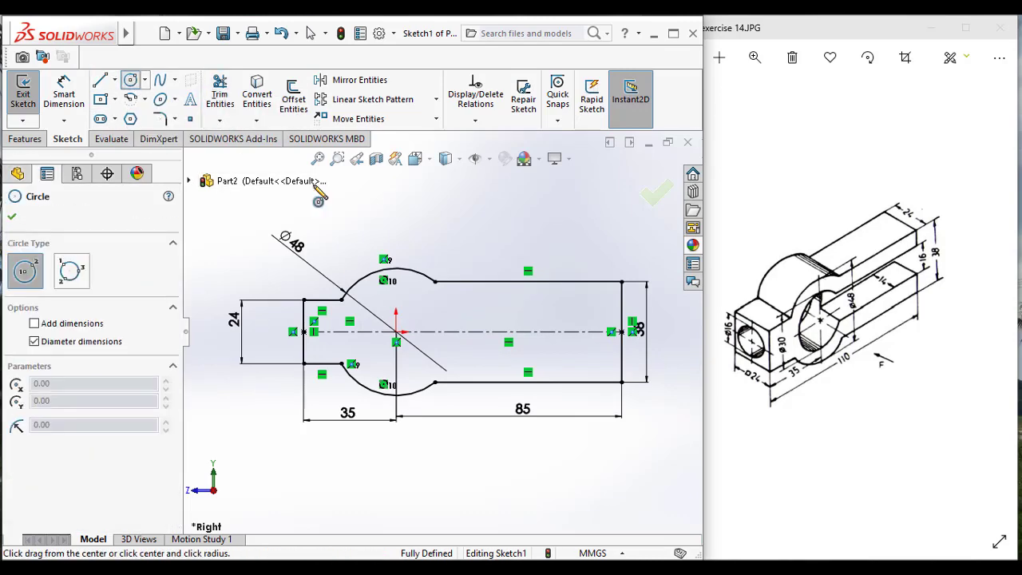
click(395, 332)
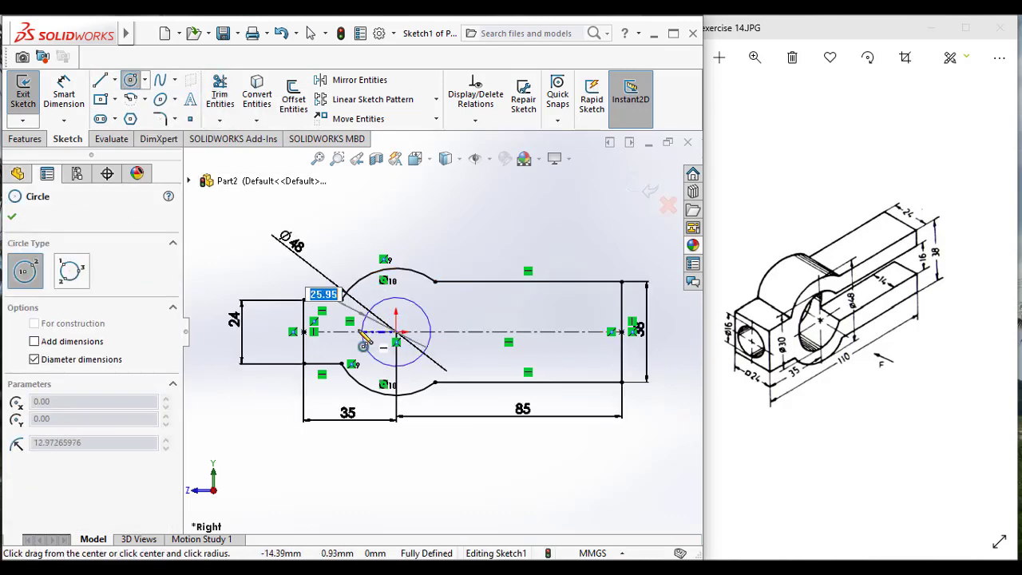
click(366, 308)
click(64, 96)
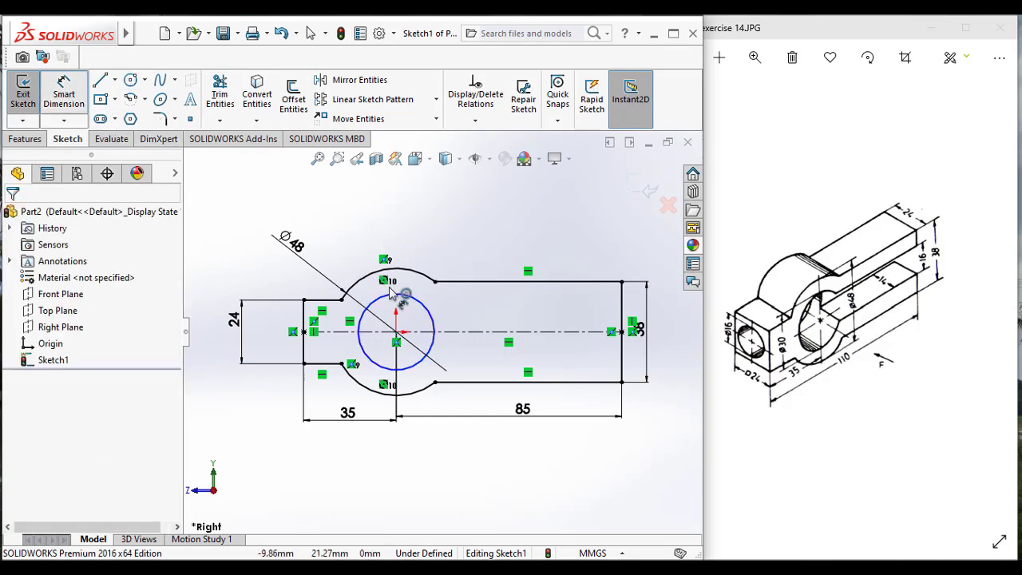
click(421, 305)
click(439, 240)
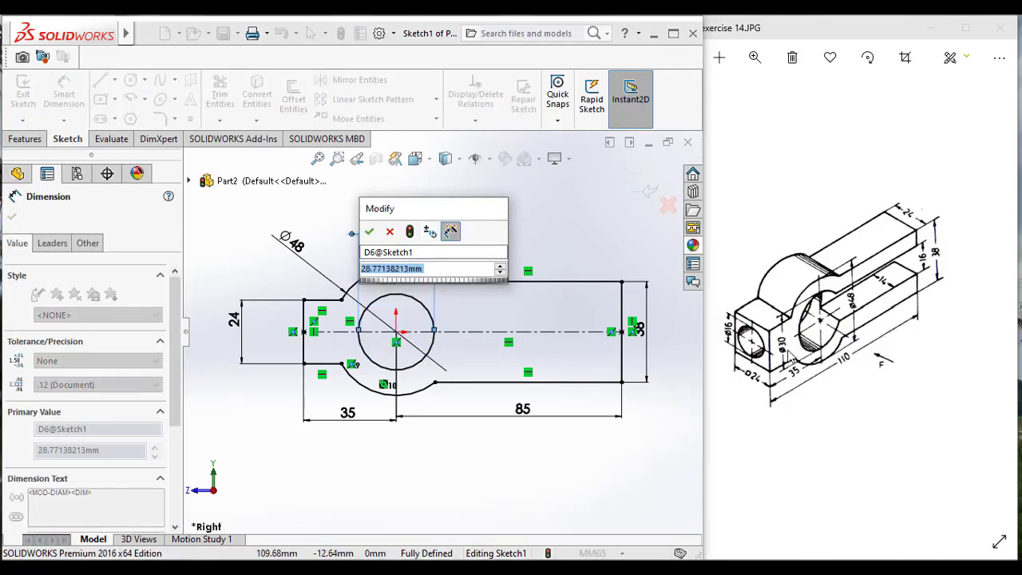
text(30)
key(Return)
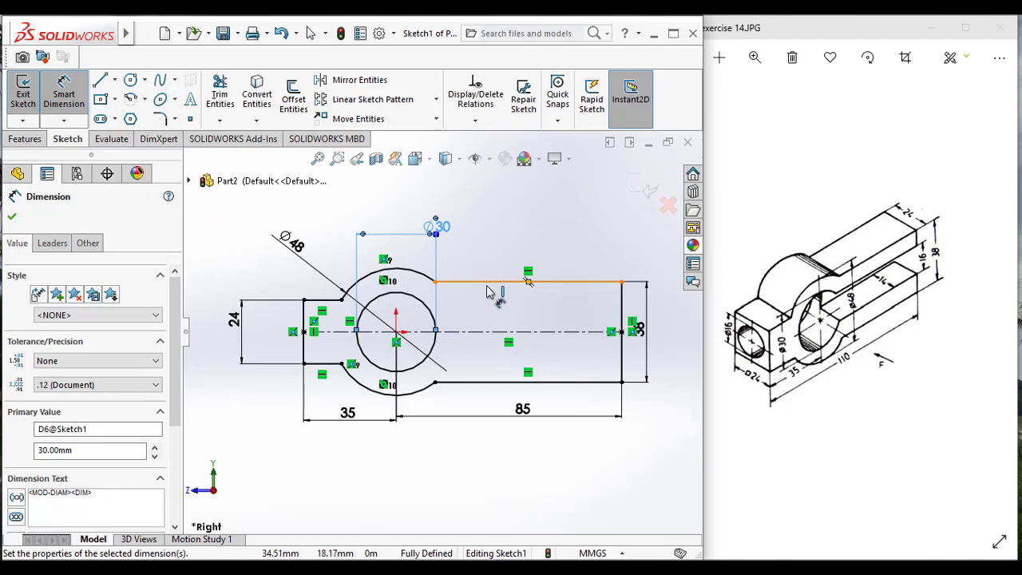
key(ctrl+Left)
key(ctrl+Down)
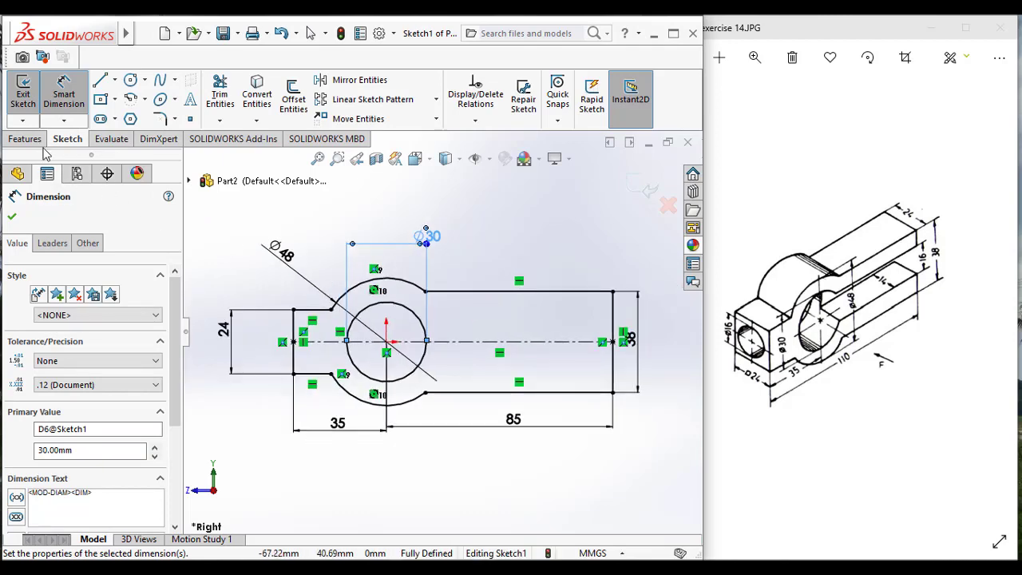
click(24, 100)
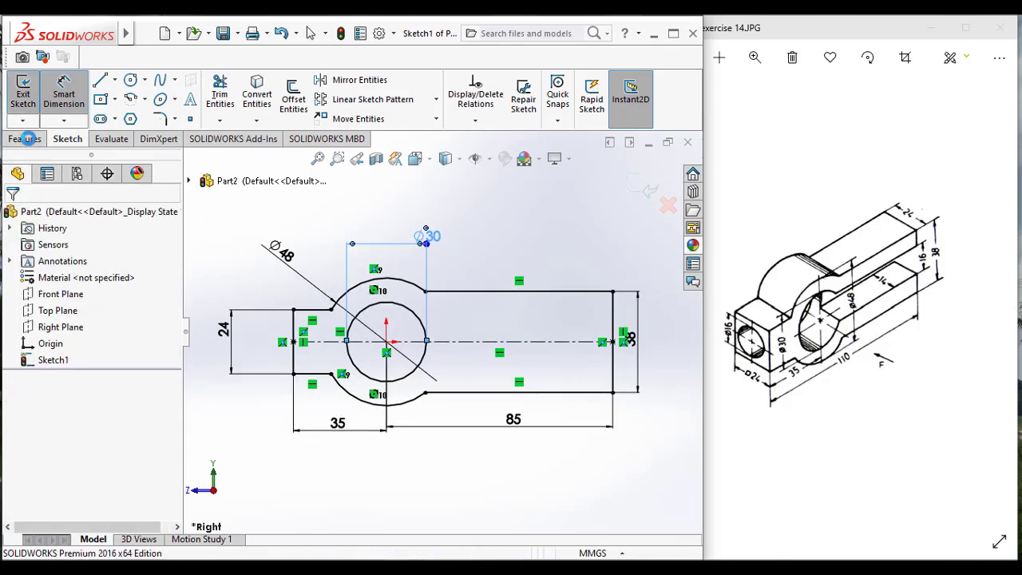
Step: Extrude Sketch1 24 mm in the reversed direction to create Boss-Extrude1
click(56, 362)
click(30, 112)
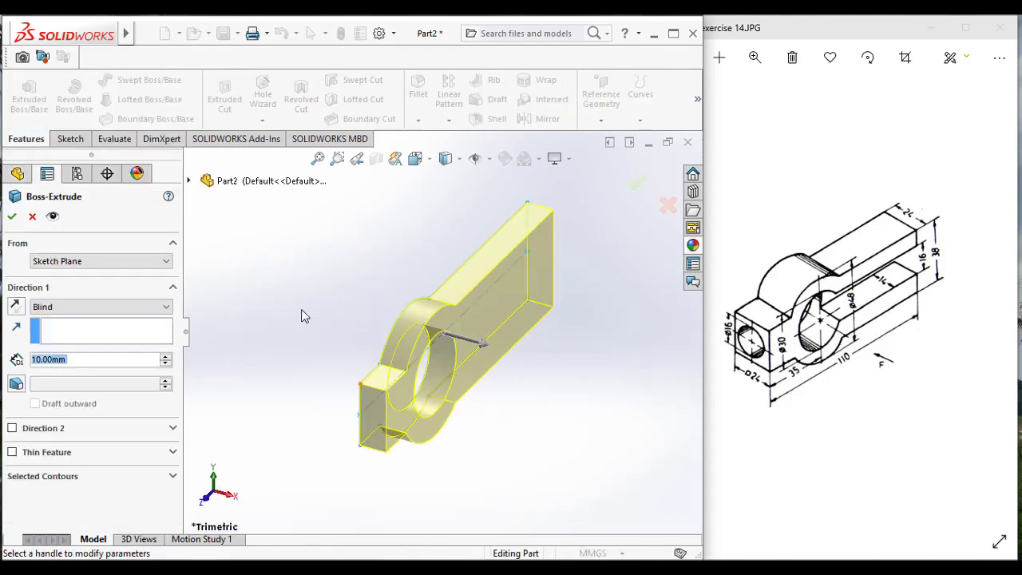
click(17, 311)
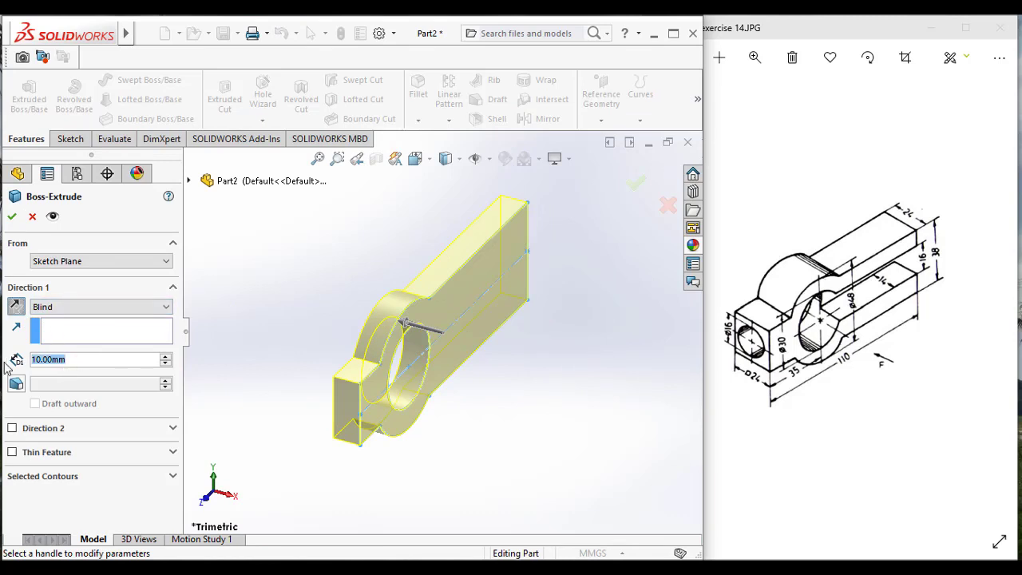
text(24)
key(Return)
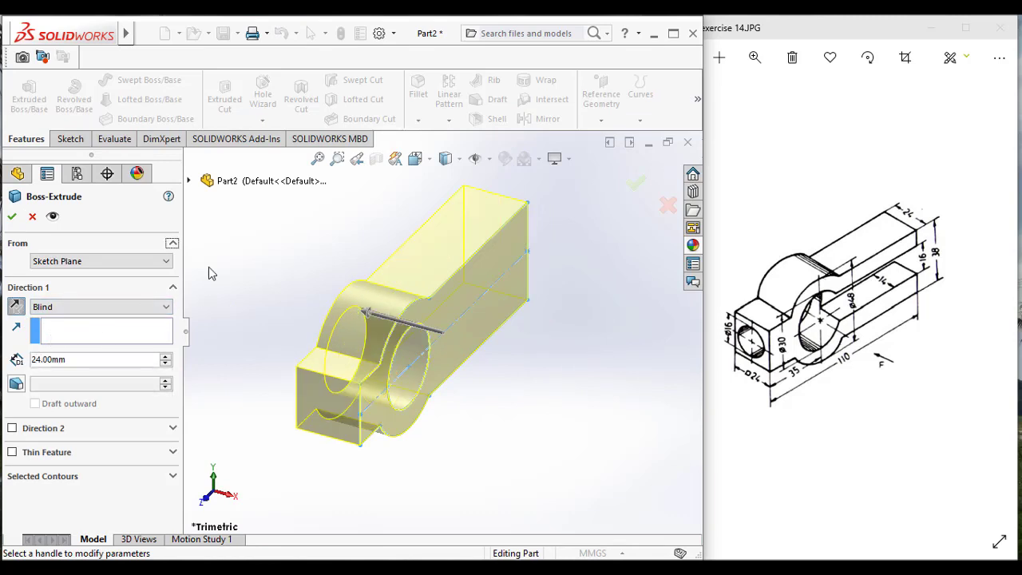
click(11, 218)
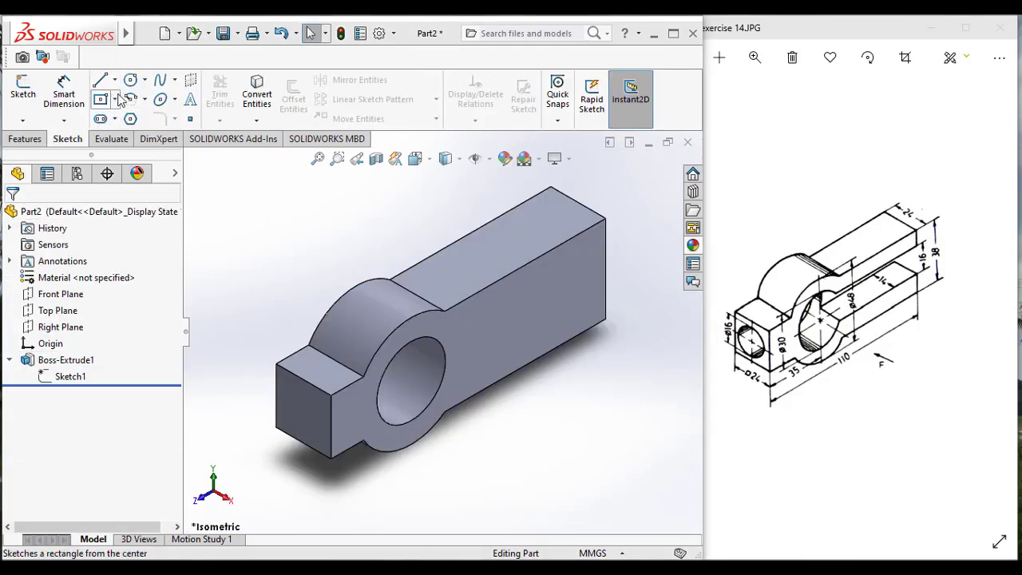
Step: View the arm's end face normal and draw a vertical midpoint line on its right edge
right_click(532, 311)
click(615, 141)
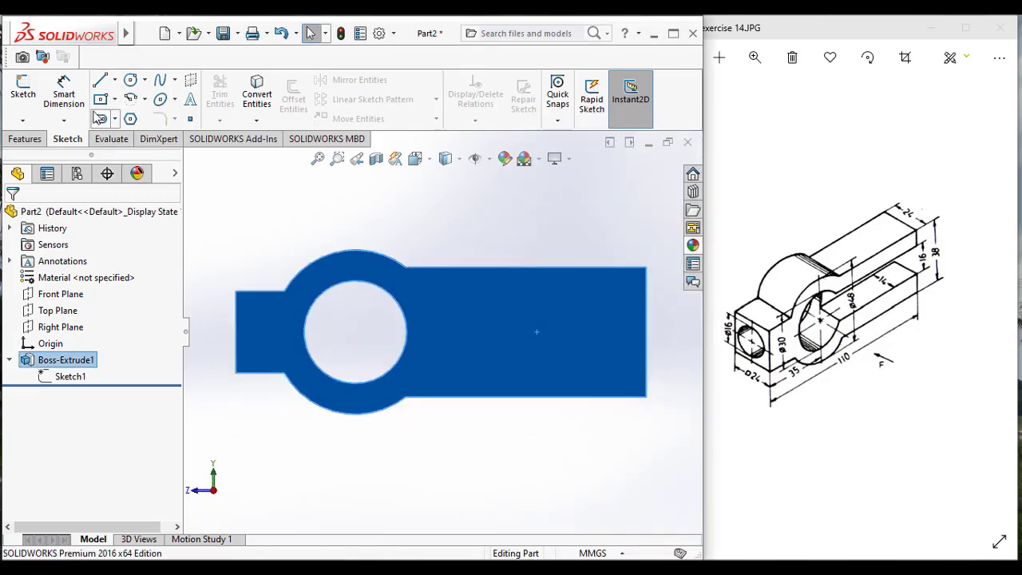
click(114, 83)
click(128, 137)
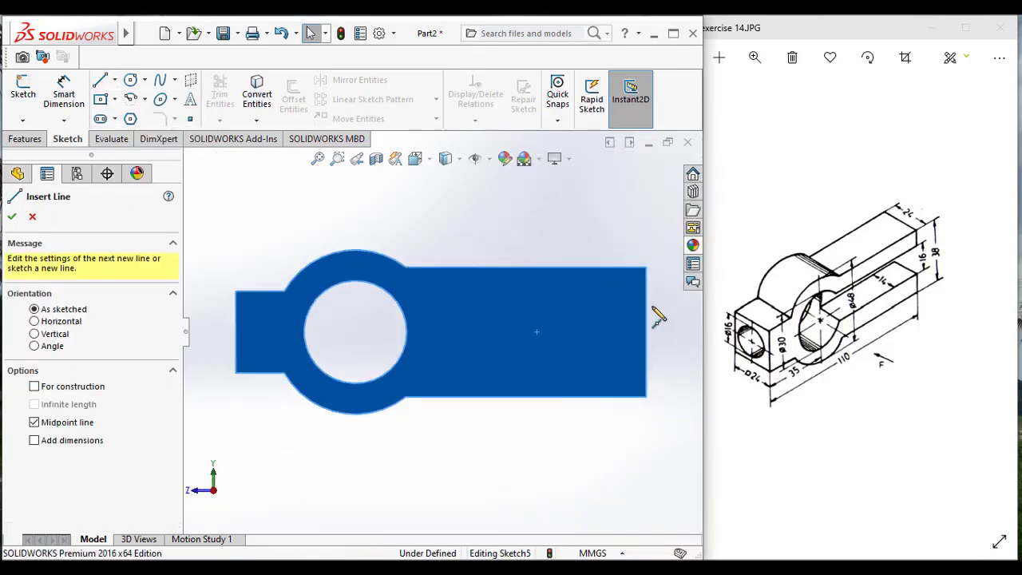
click(647, 334)
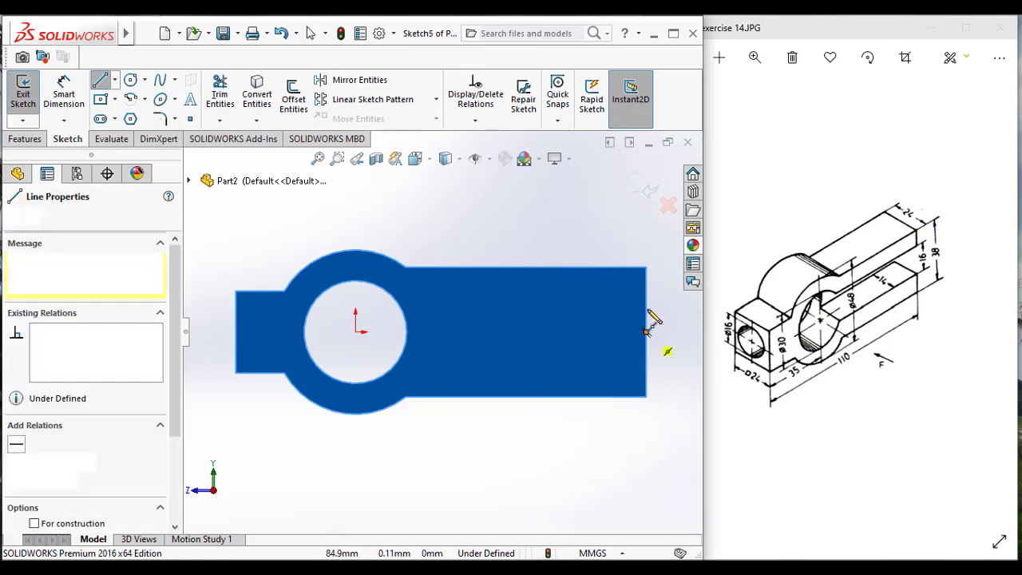
click(647, 297)
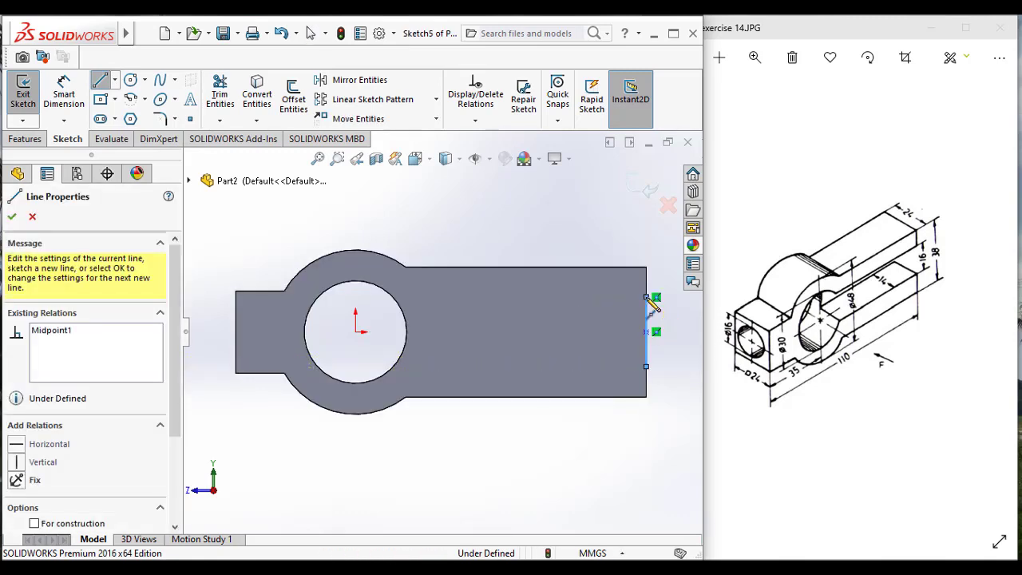
key(Escape)
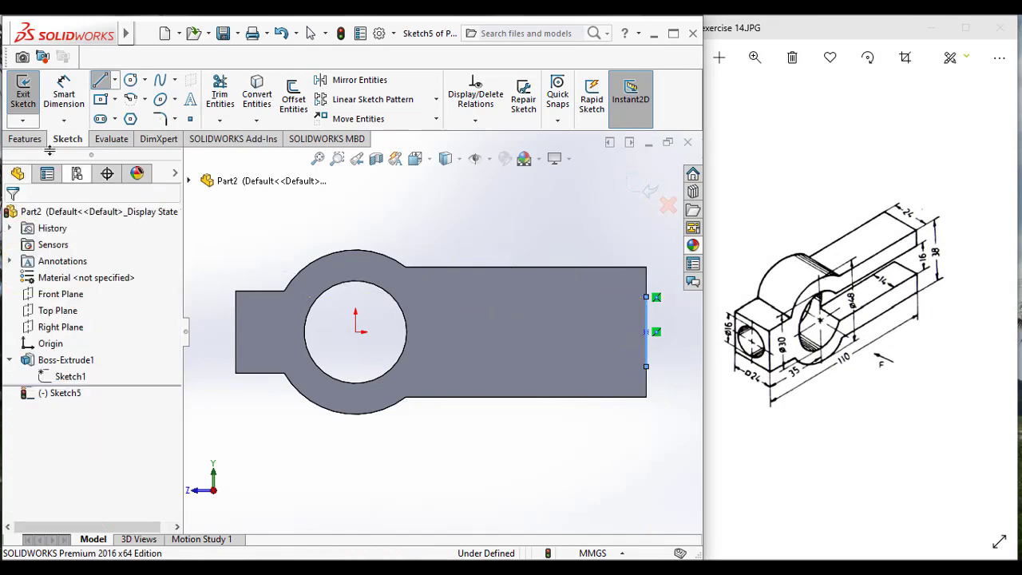
Step: Dimension the line's top and bottom gaps to the edge corners at 11 mm each
click(63, 94)
click(647, 331)
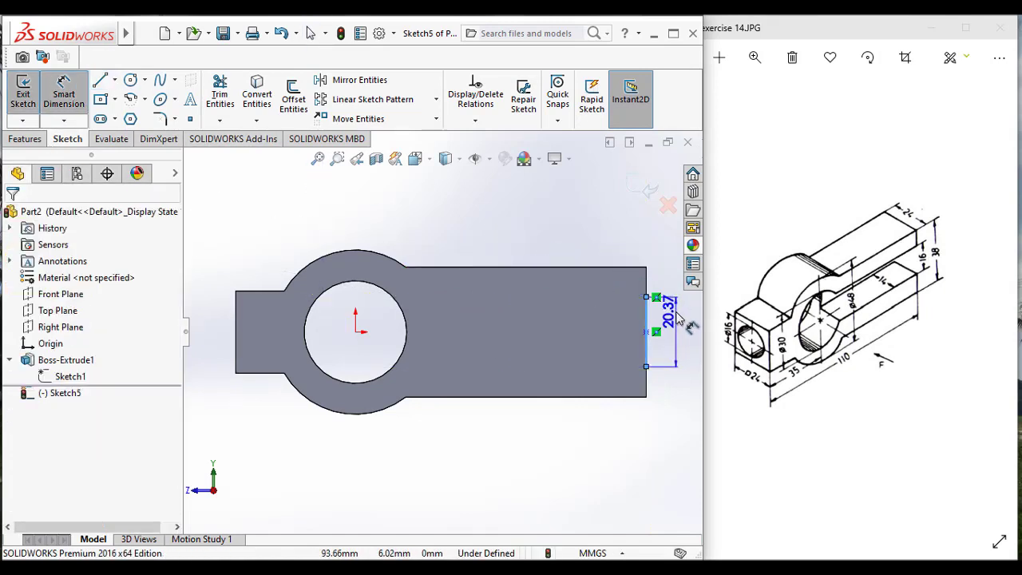
key(Escape)
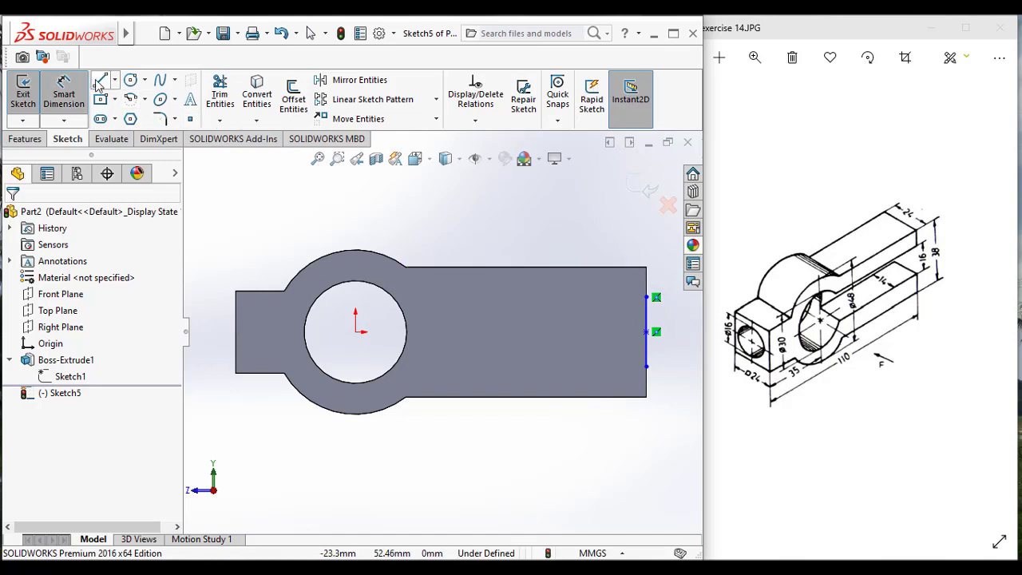
click(68, 88)
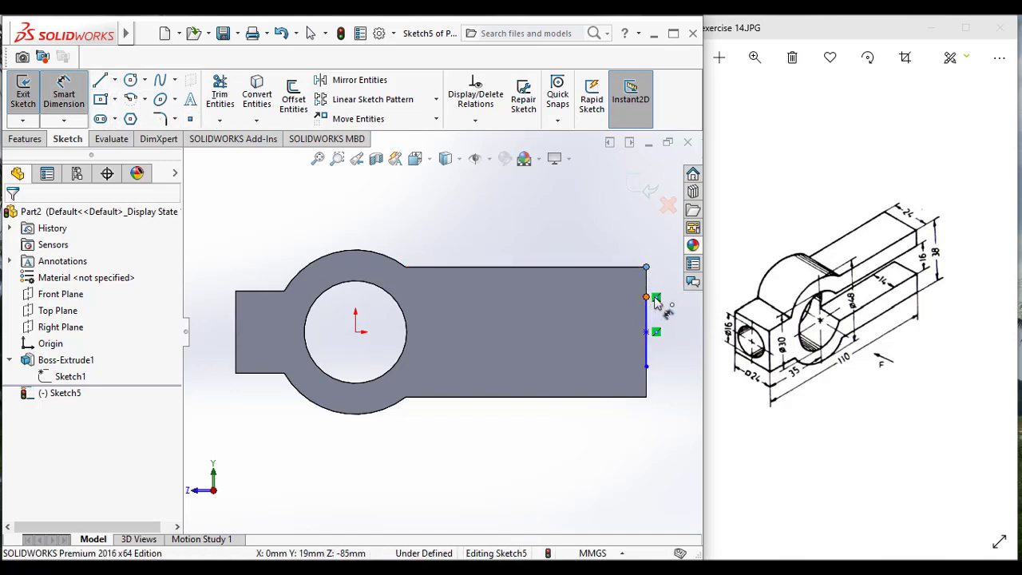
click(647, 297)
click(676, 301)
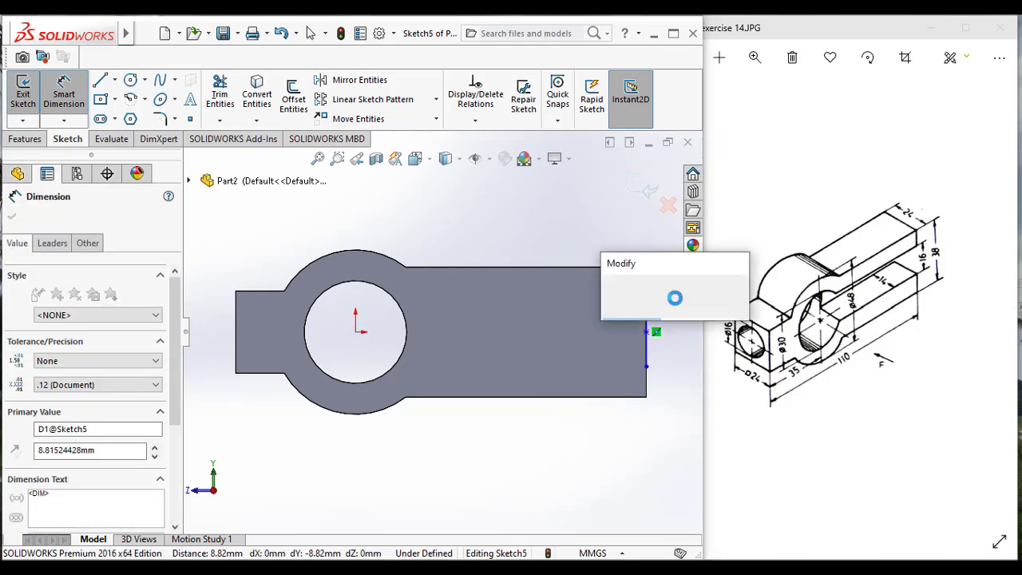
text(11)
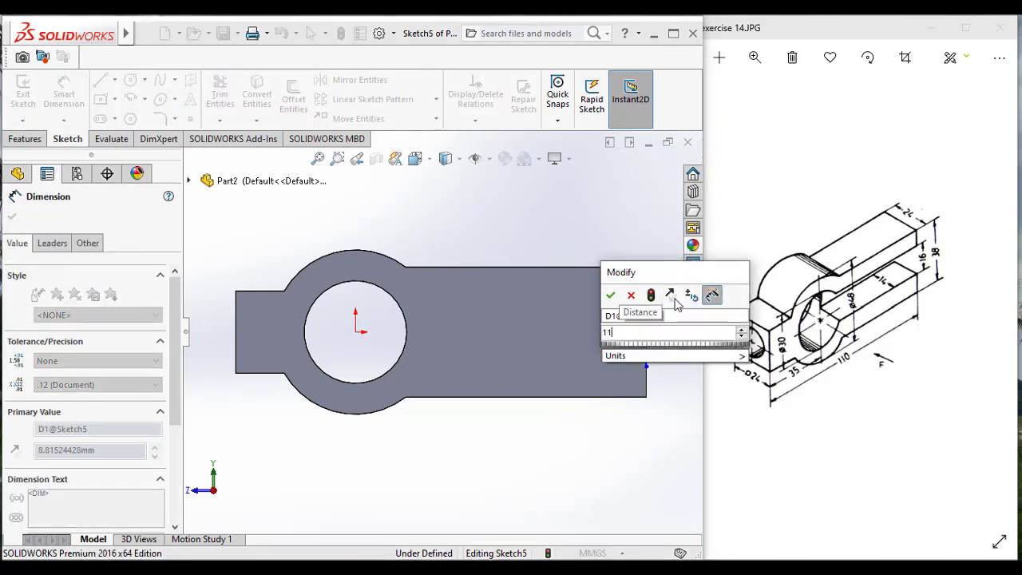
key(Return)
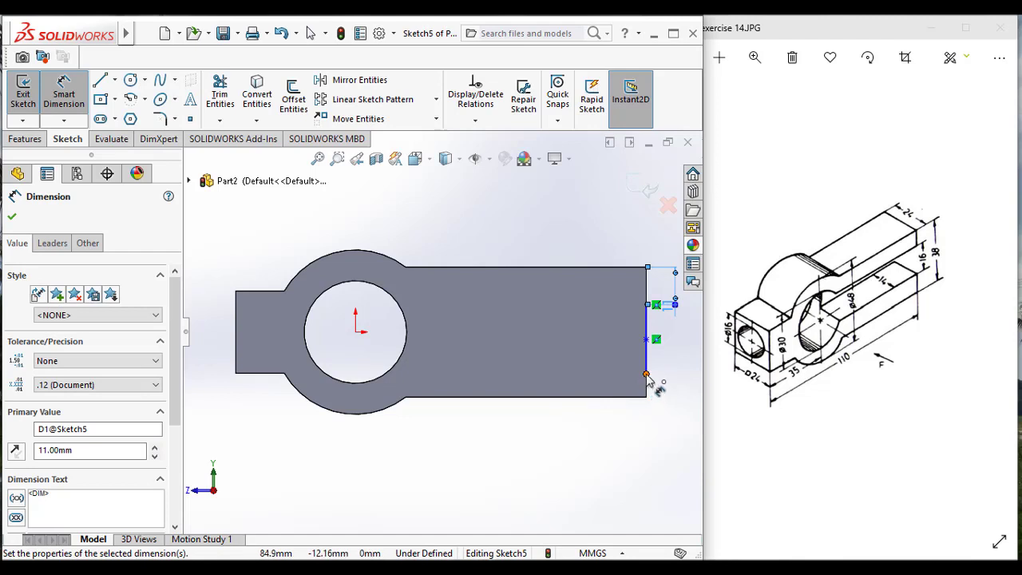
click(647, 375)
click(646, 397)
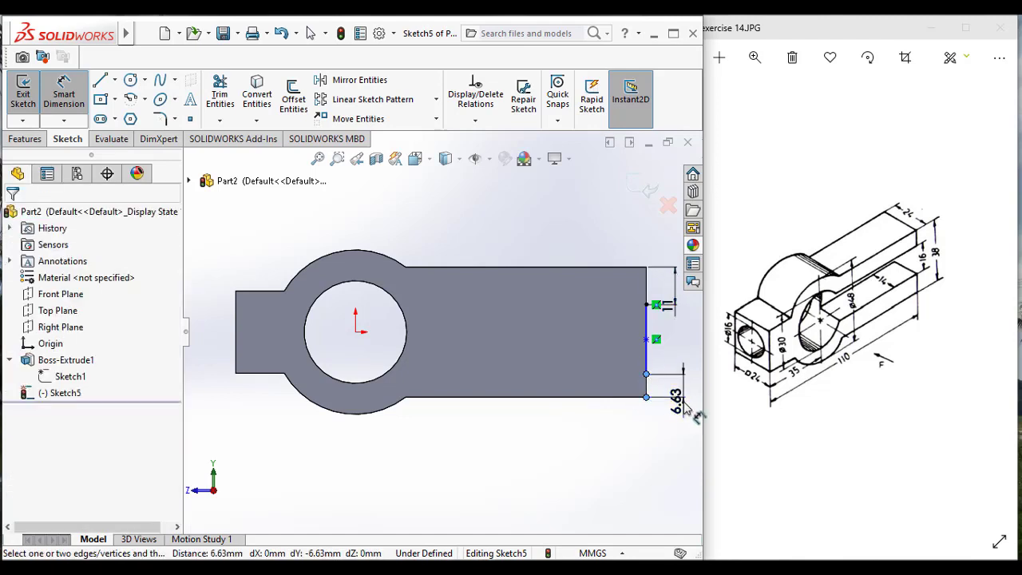
click(684, 404)
text(11)
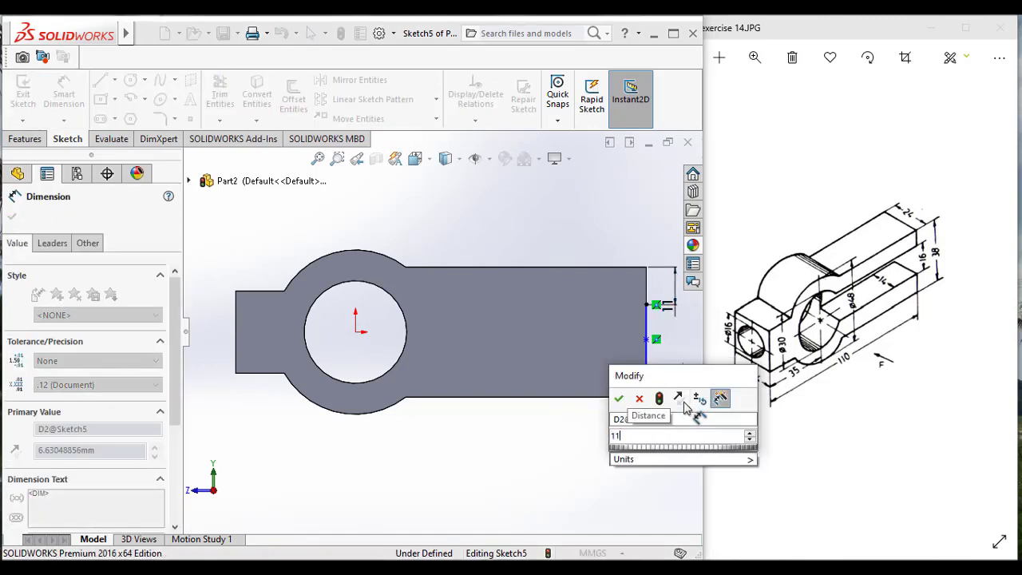
key(Return)
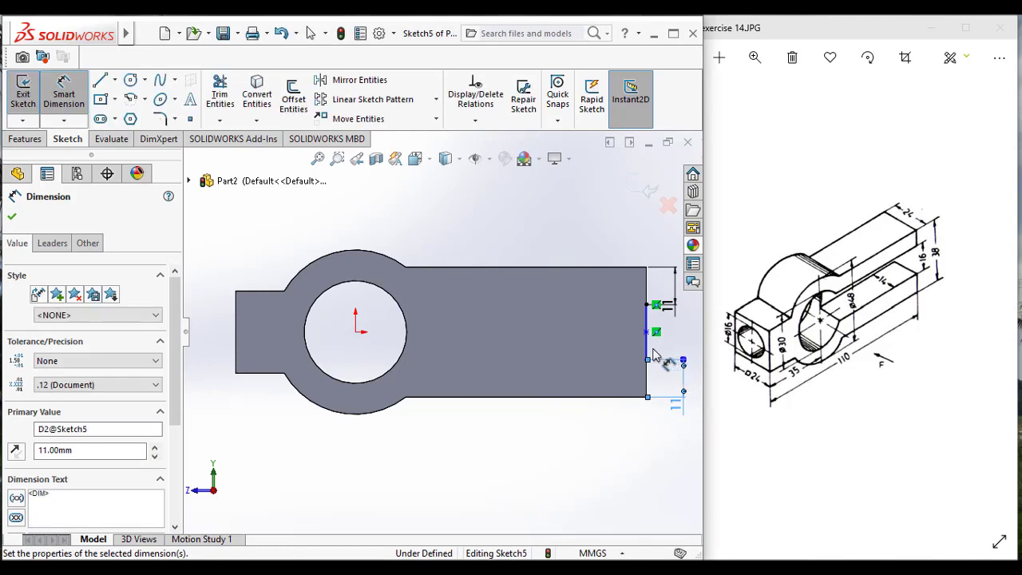
Step: Dimension the slot-opening line's length at 16 mm
click(646, 356)
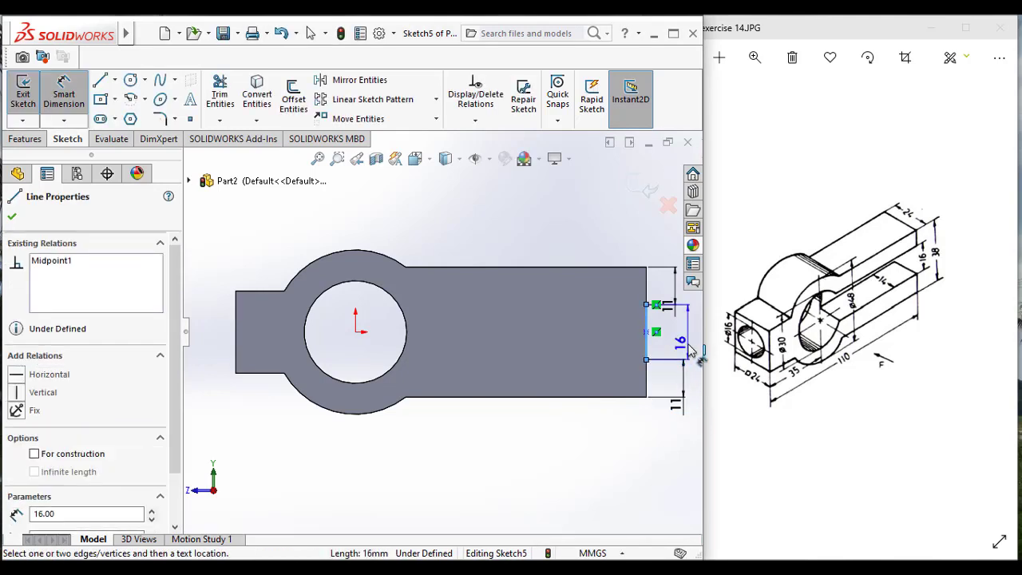
click(693, 353)
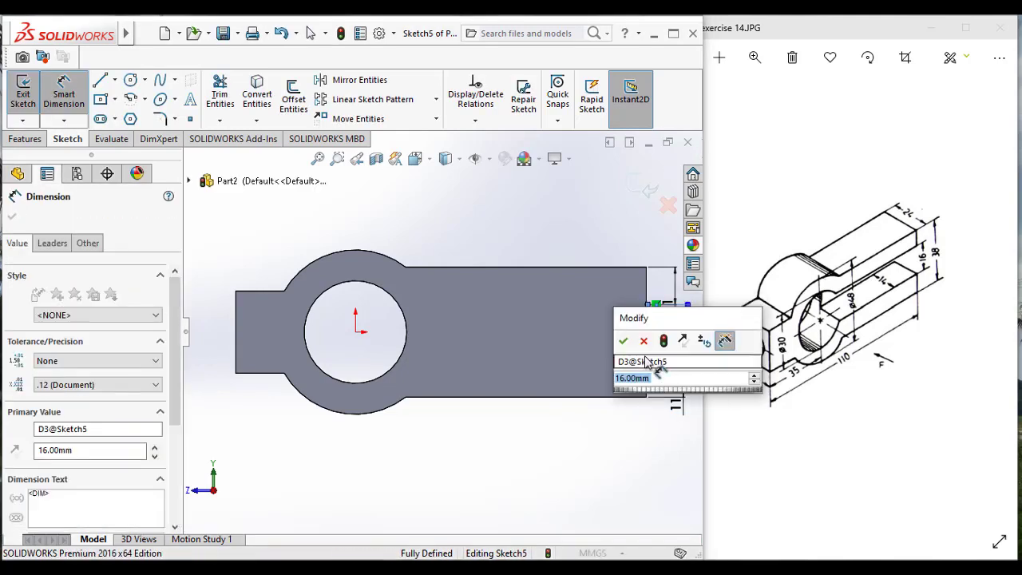
click(623, 341)
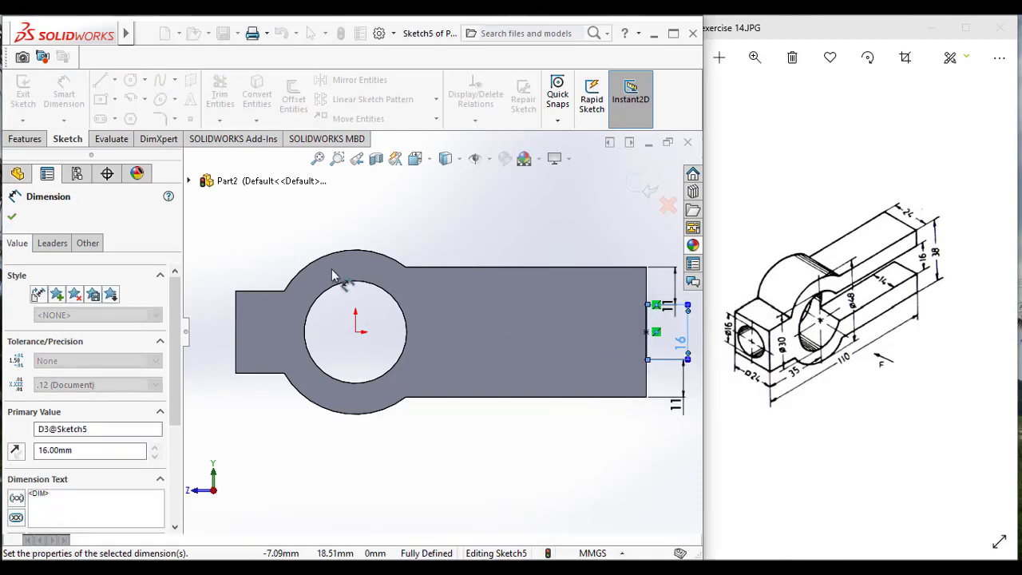
click(101, 80)
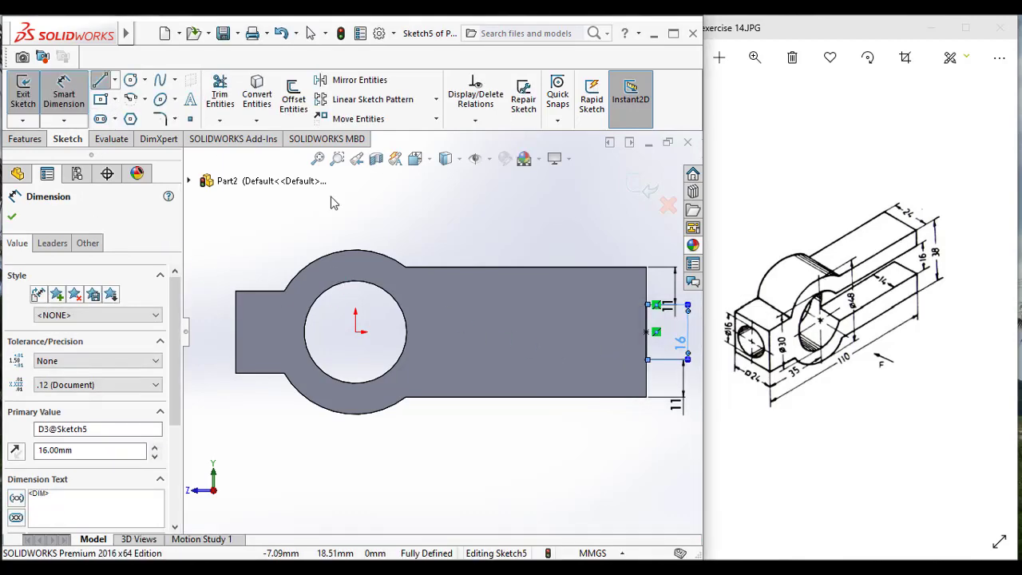
Step: Draw the top, short vertical and bottom lines from the 16 mm opening back to the bore
click(646, 305)
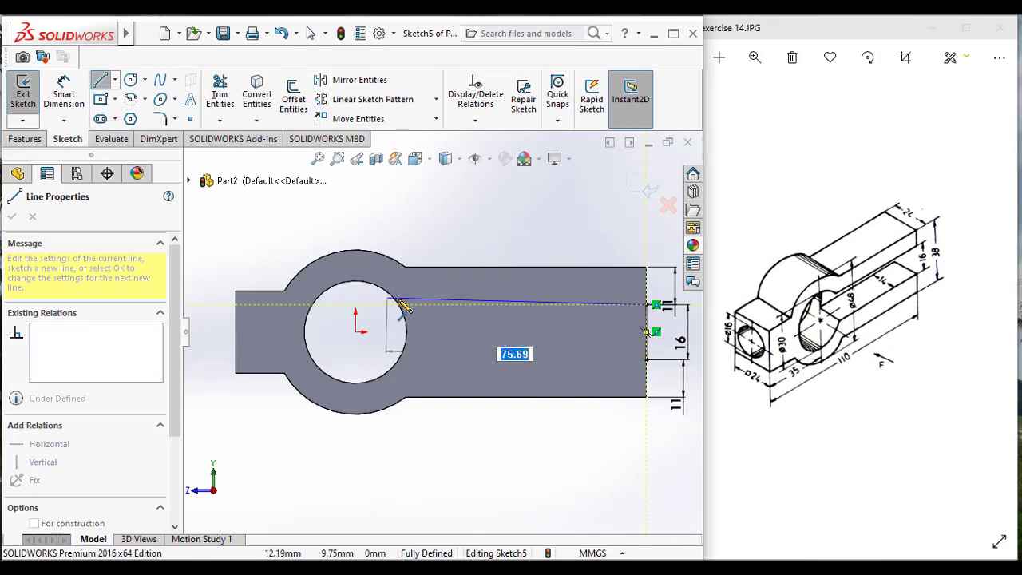
click(399, 304)
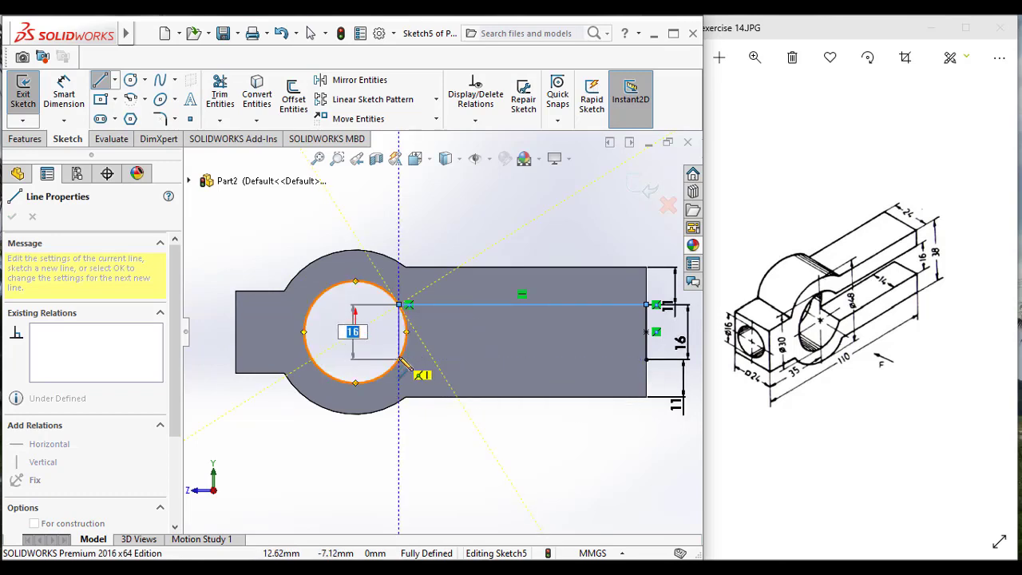
click(399, 359)
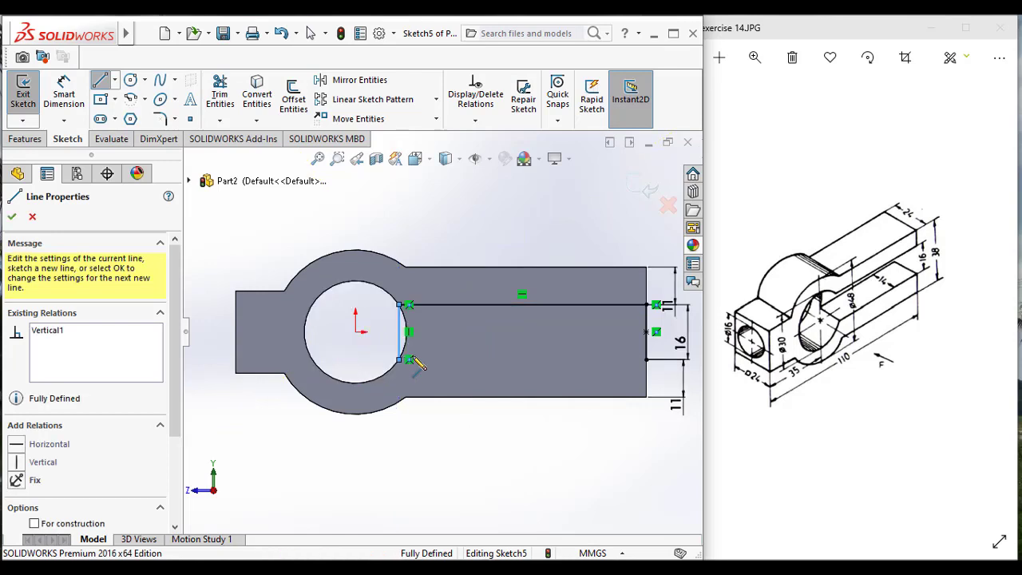
click(647, 359)
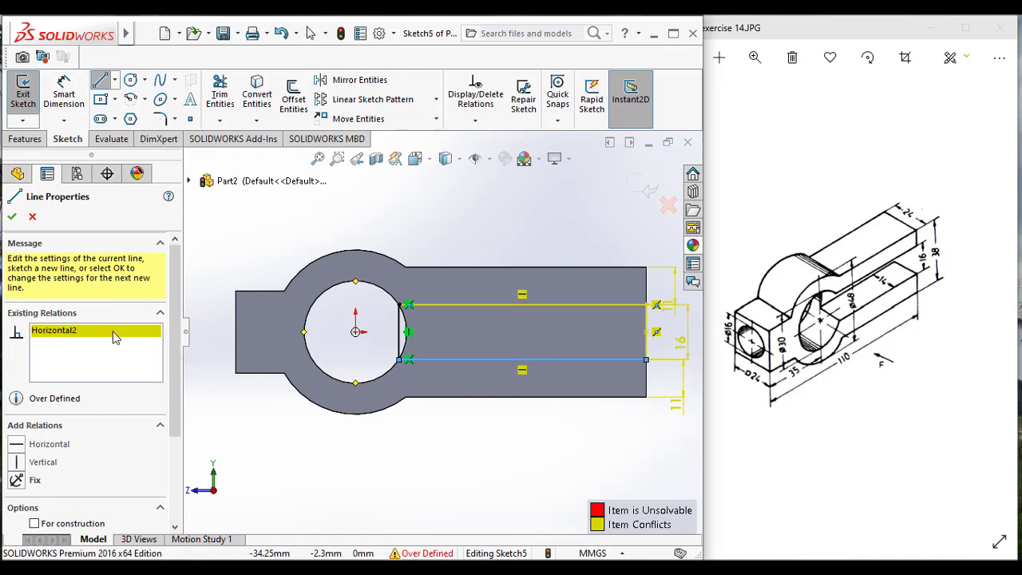
Step: Delete the conflicting Horizontal2 relation so the slot sketch is fully defined, then end the line chain
click(114, 337)
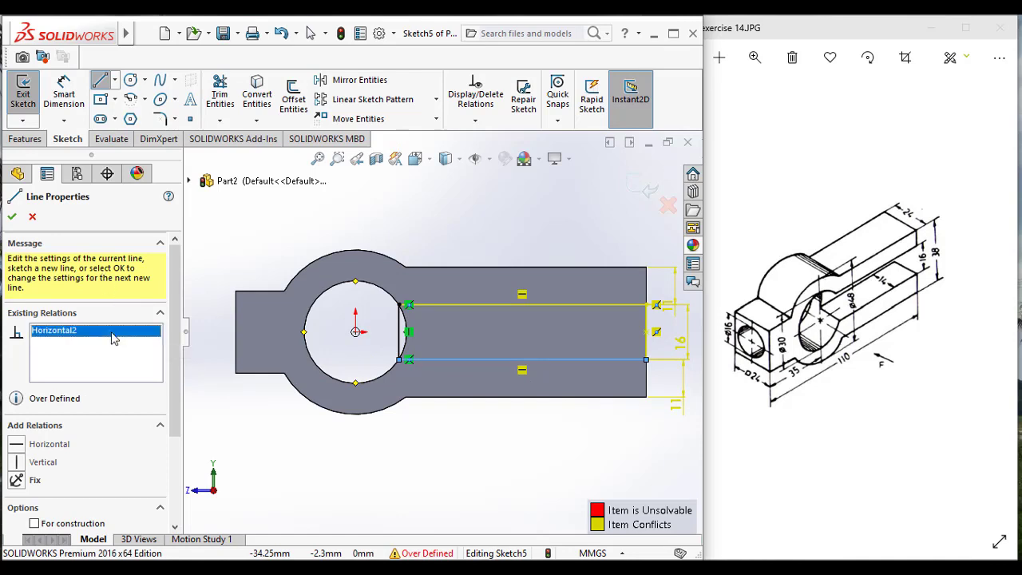
click(20, 451)
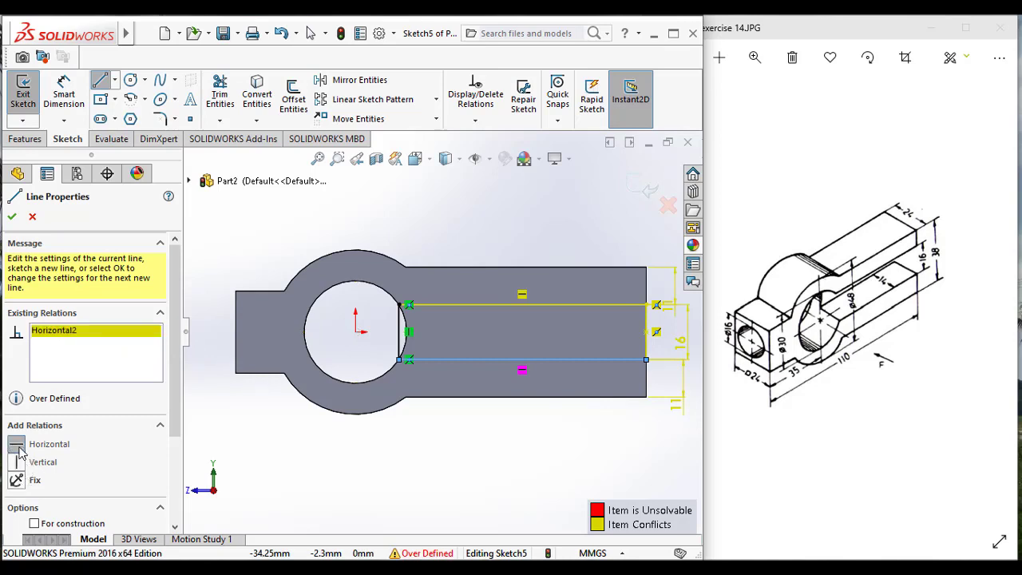
click(84, 333)
right_click(87, 334)
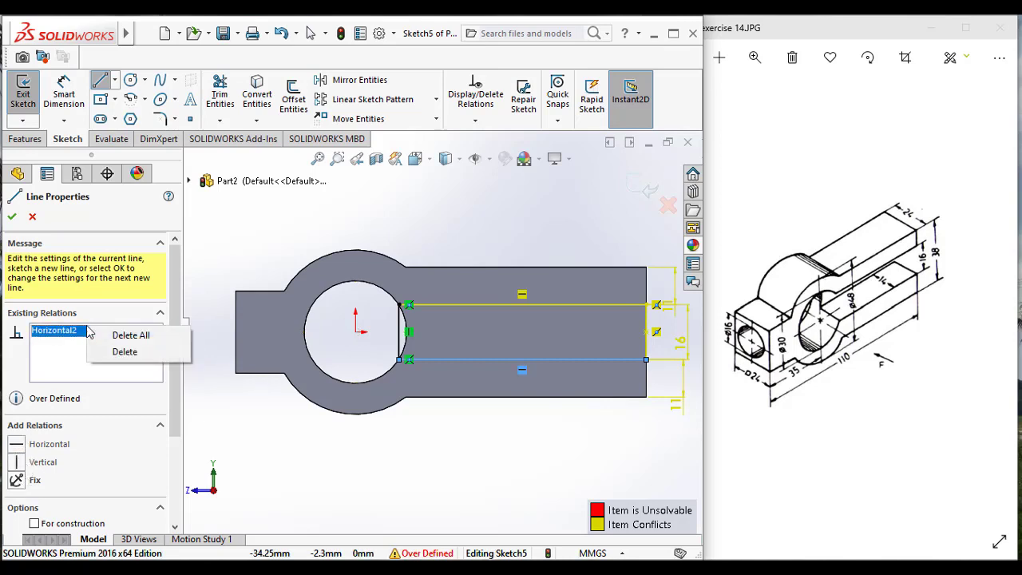
click(110, 349)
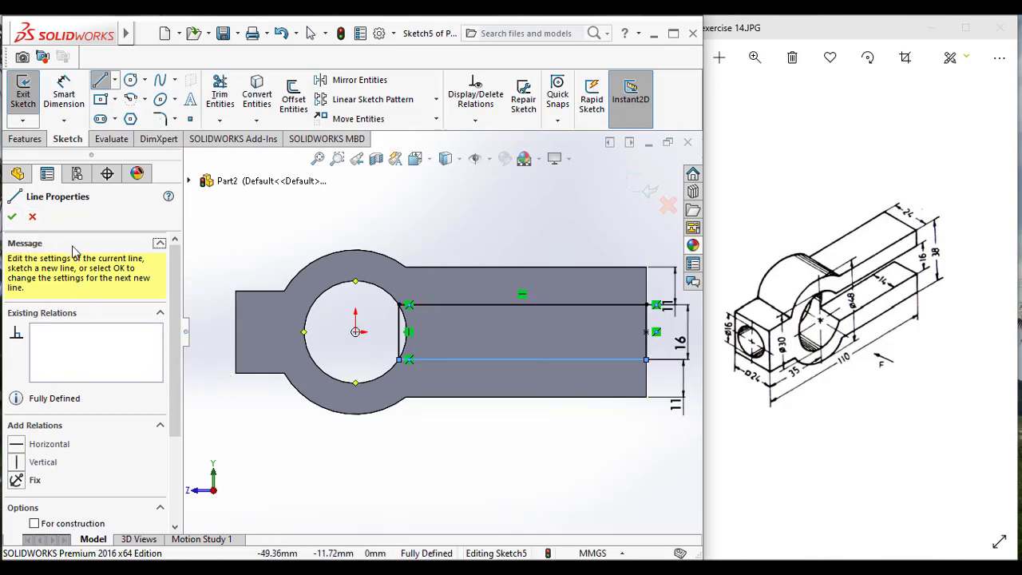
click(13, 218)
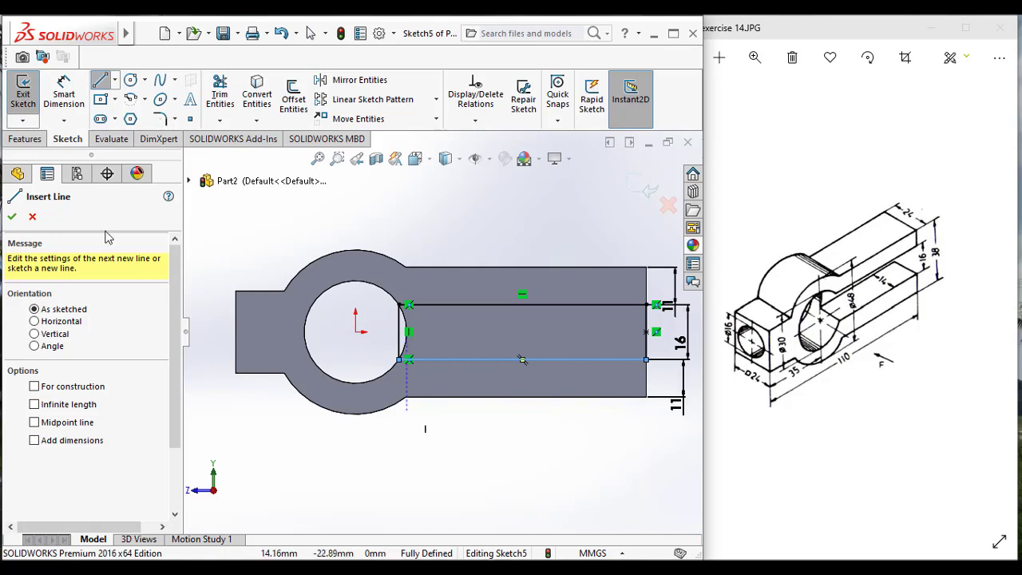
click(12, 216)
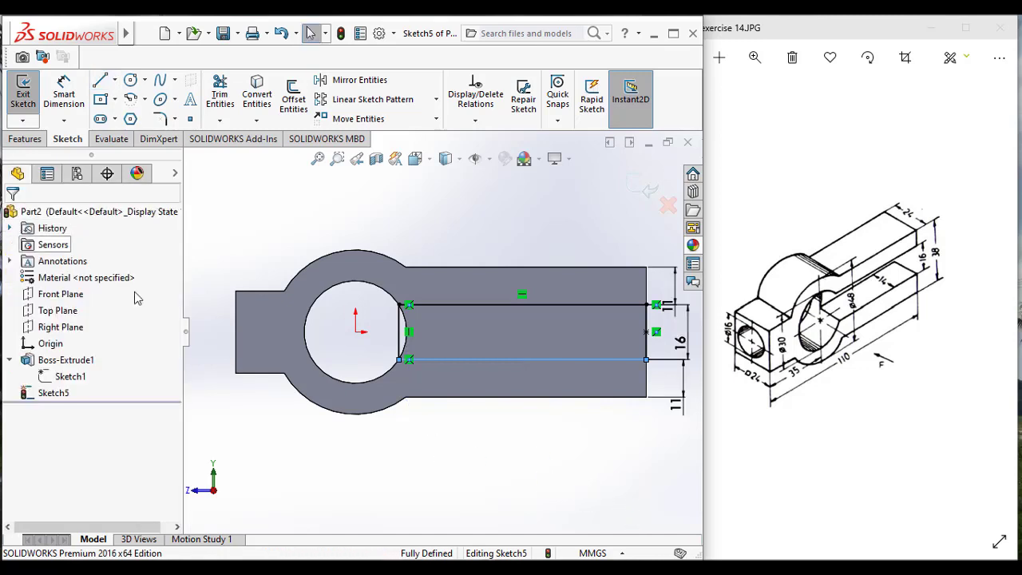
click(282, 471)
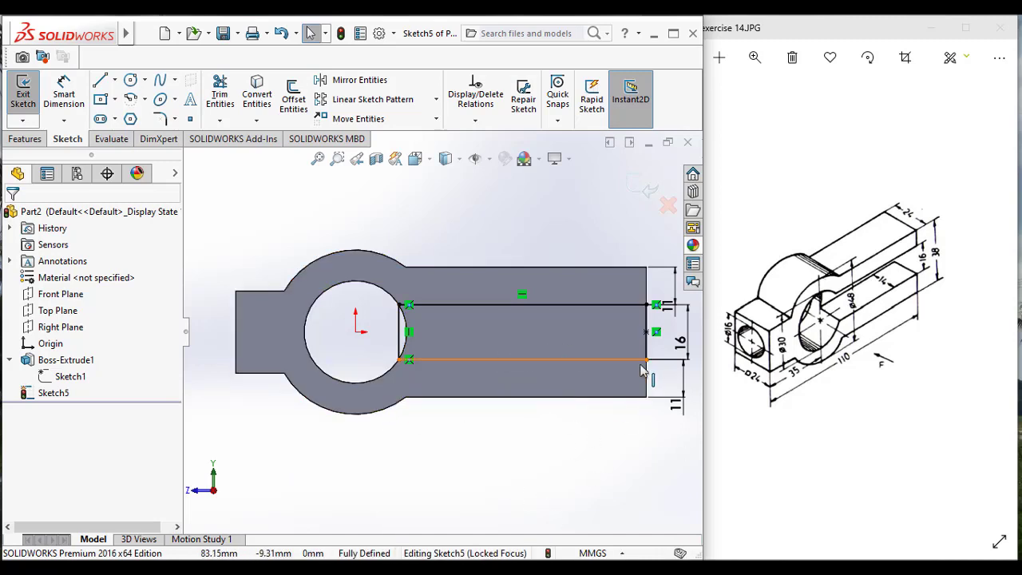
Step: Exit the sketch and extrude-cut Sketch5 Blind 14 mm deep
click(34, 92)
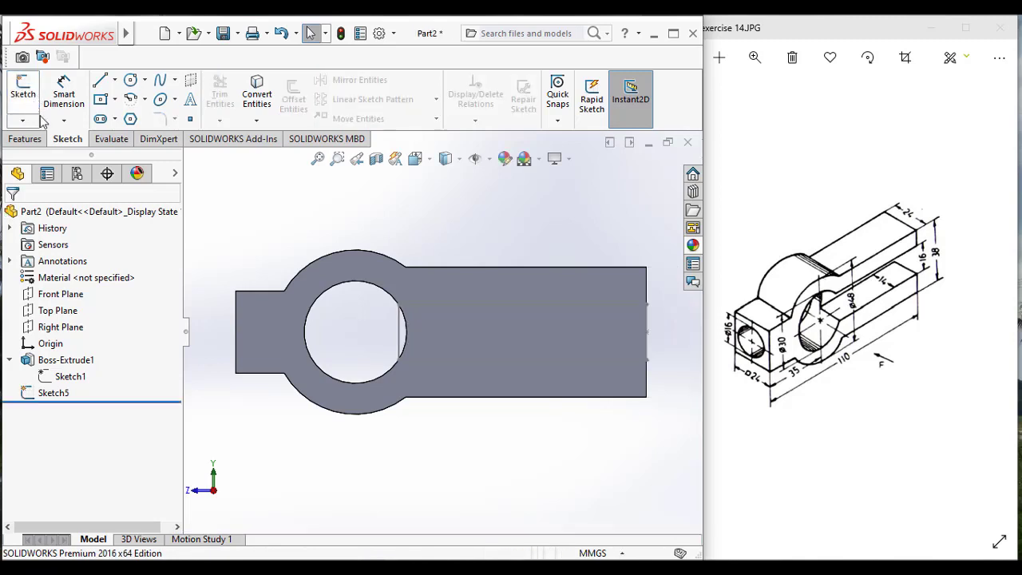
click(48, 393)
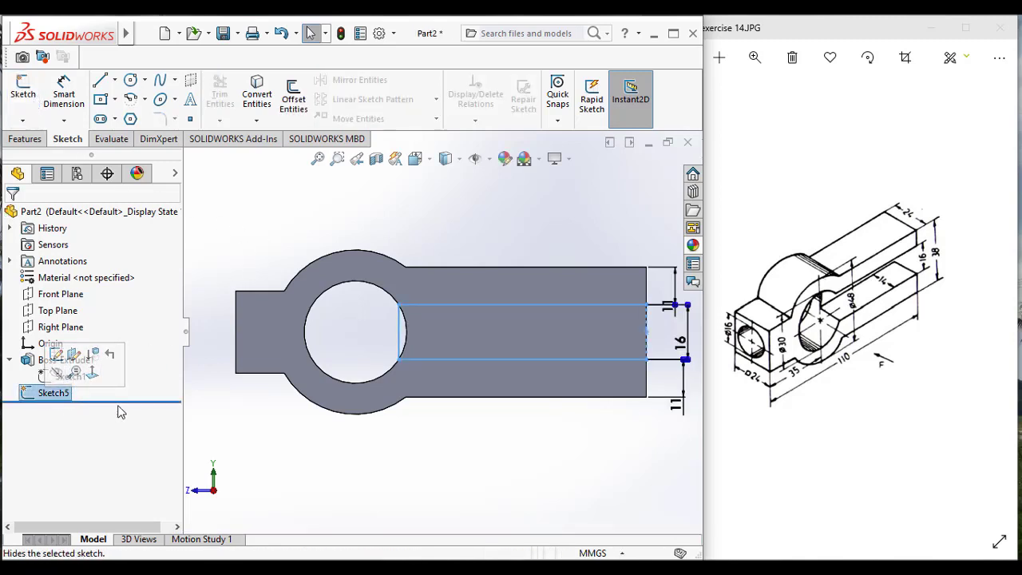
click(71, 376)
click(54, 393)
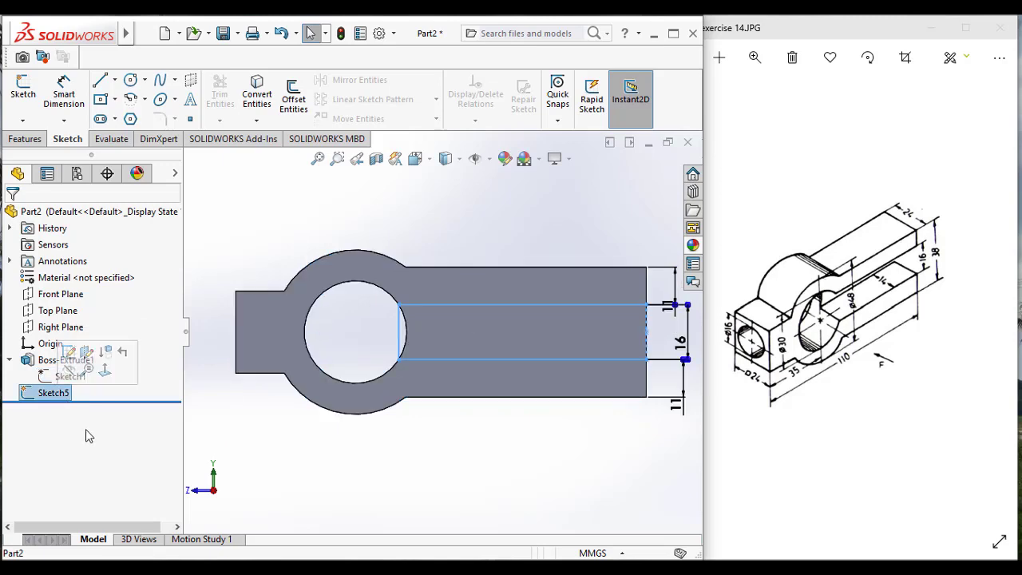
click(37, 139)
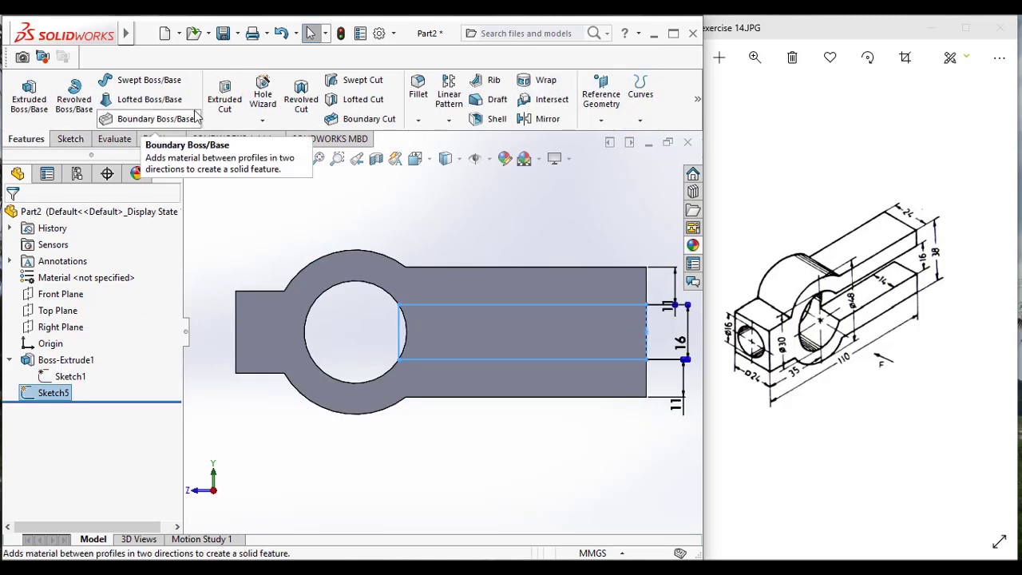
click(225, 98)
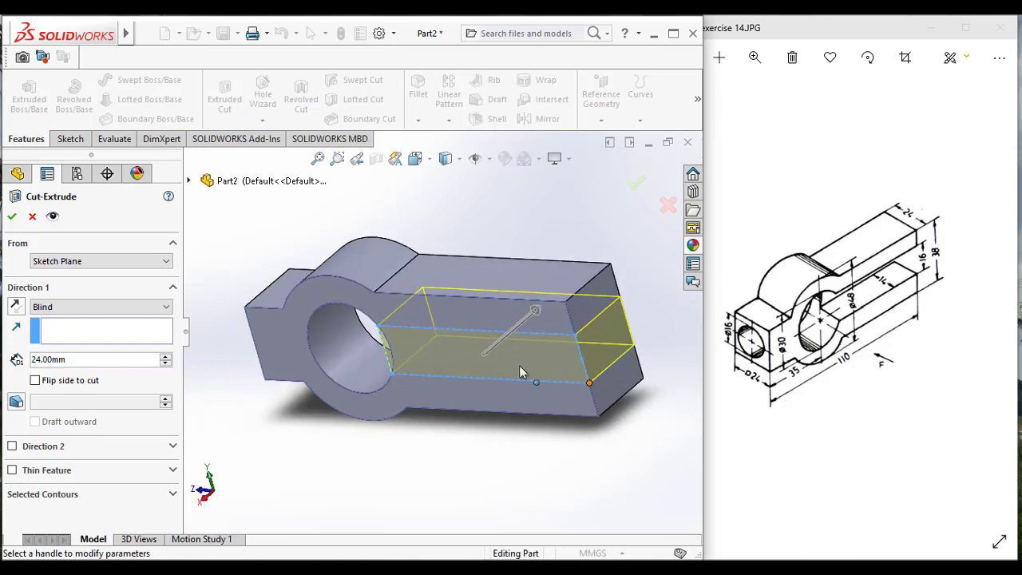
mouse_move(297, 180)
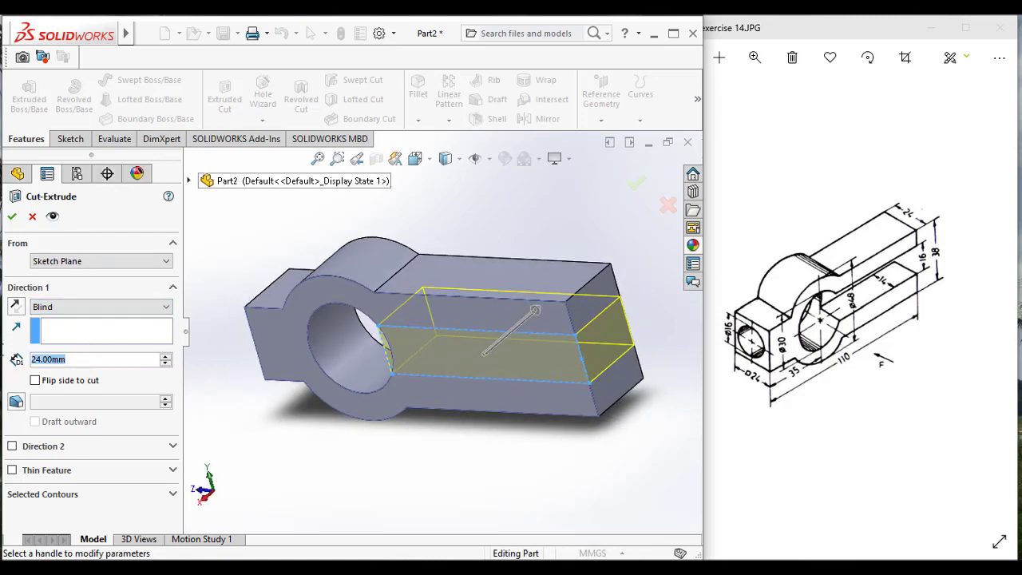
text(14)
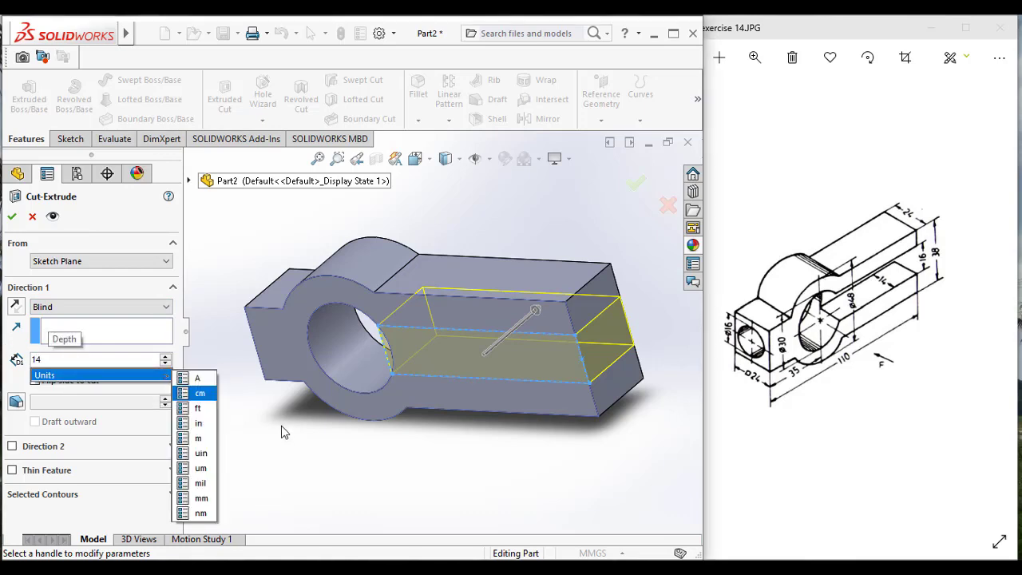
key(Return)
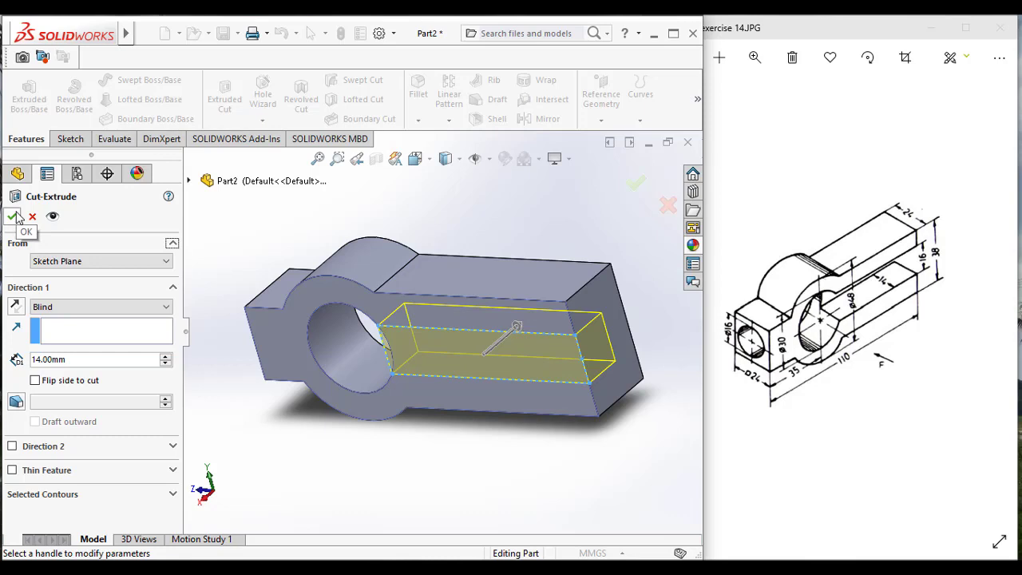
click(14, 216)
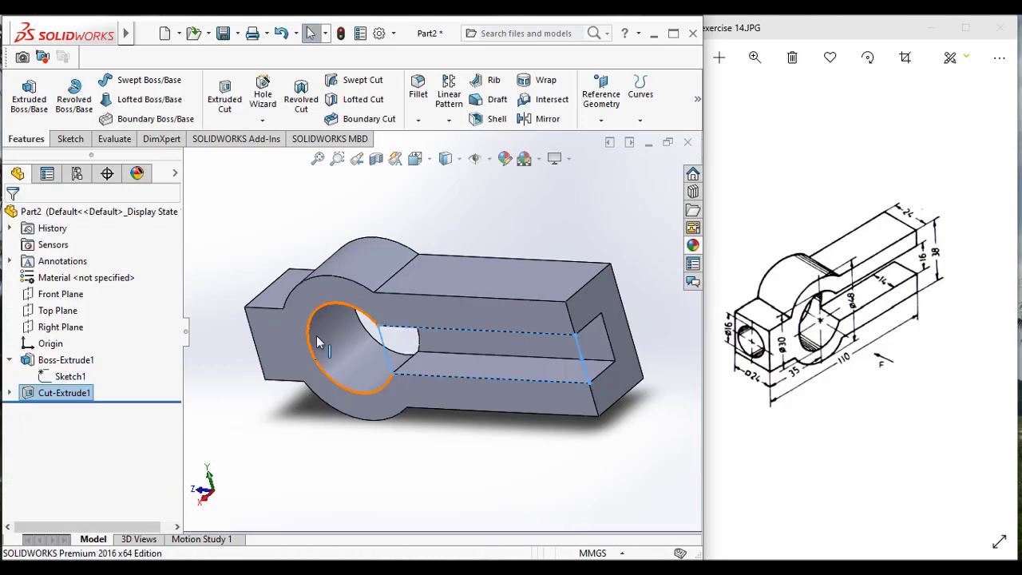
scroll(547, 404, up, 3)
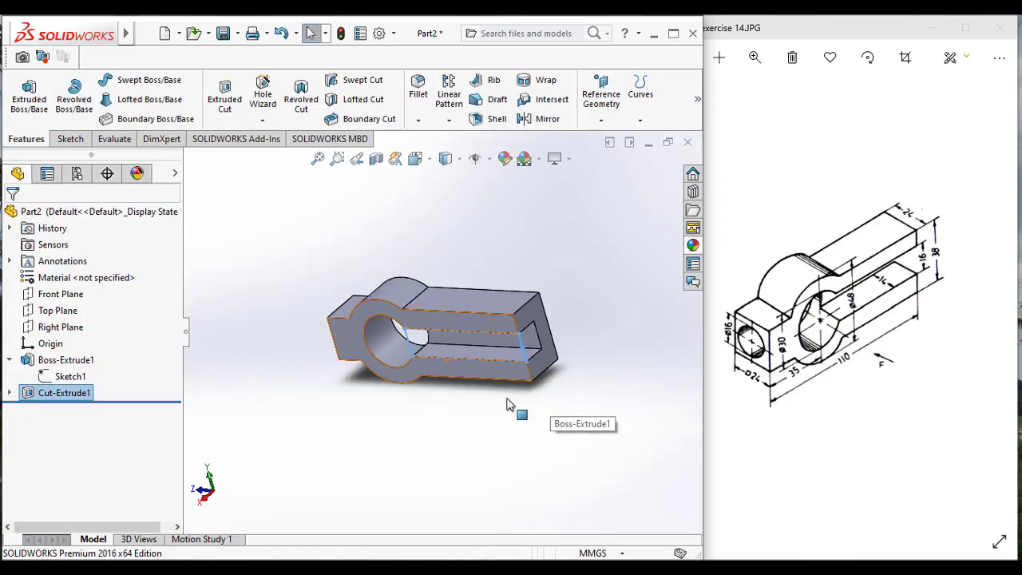
middle_drag(506, 404, 550, 369)
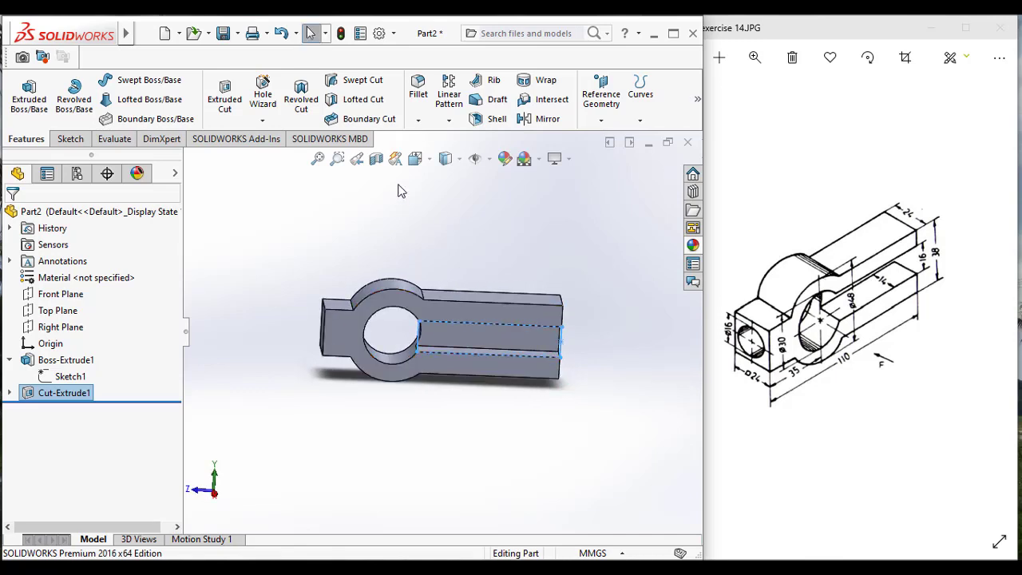
click(416, 159)
click(499, 200)
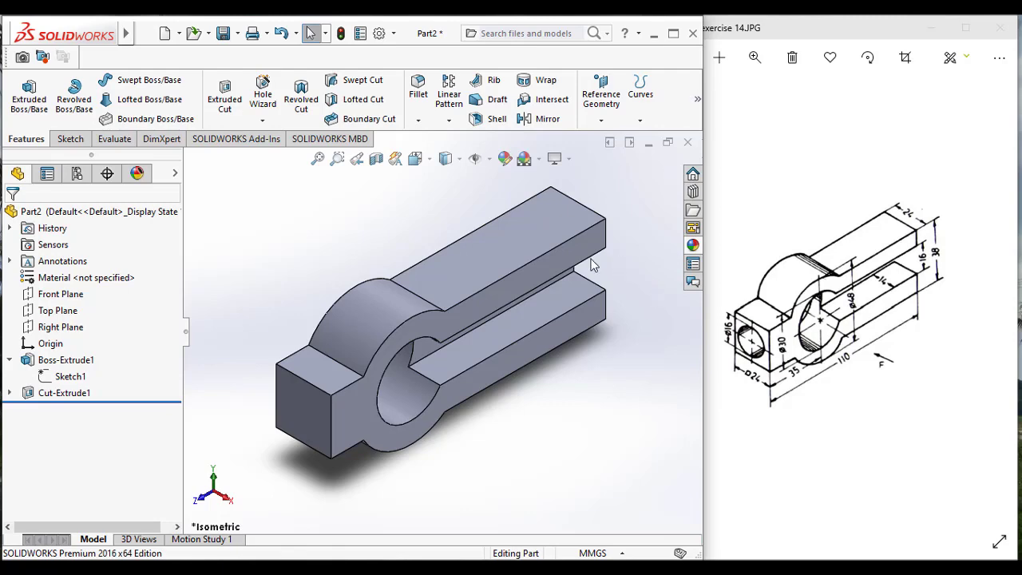
mouse_move(487, 319)
middle_down()
mouse_move(523, 312)
mouse_move(364, 393)
middle_up()
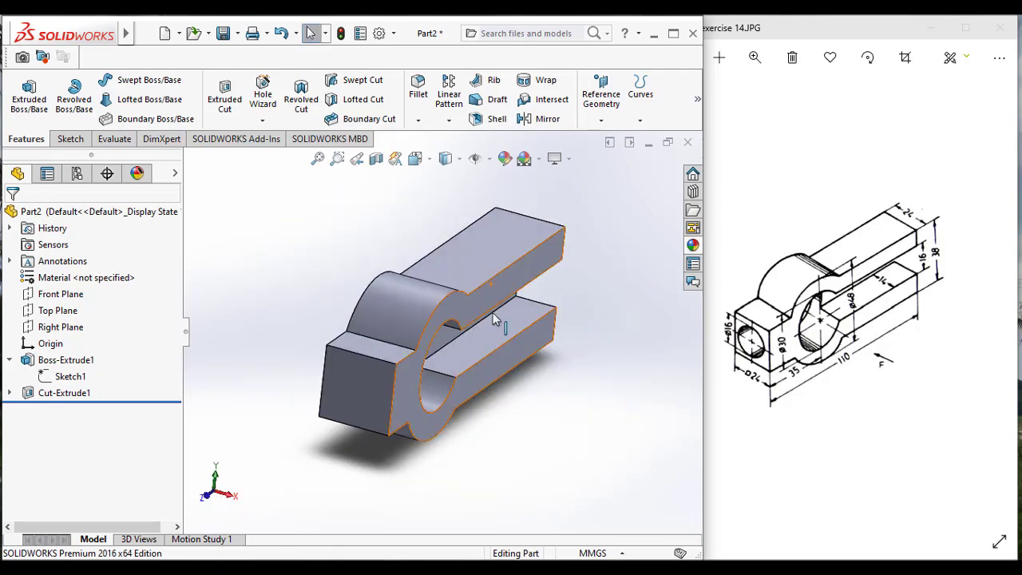
Step: Face the end block's front face normal and draw a circle centred on it
right_click(364, 392)
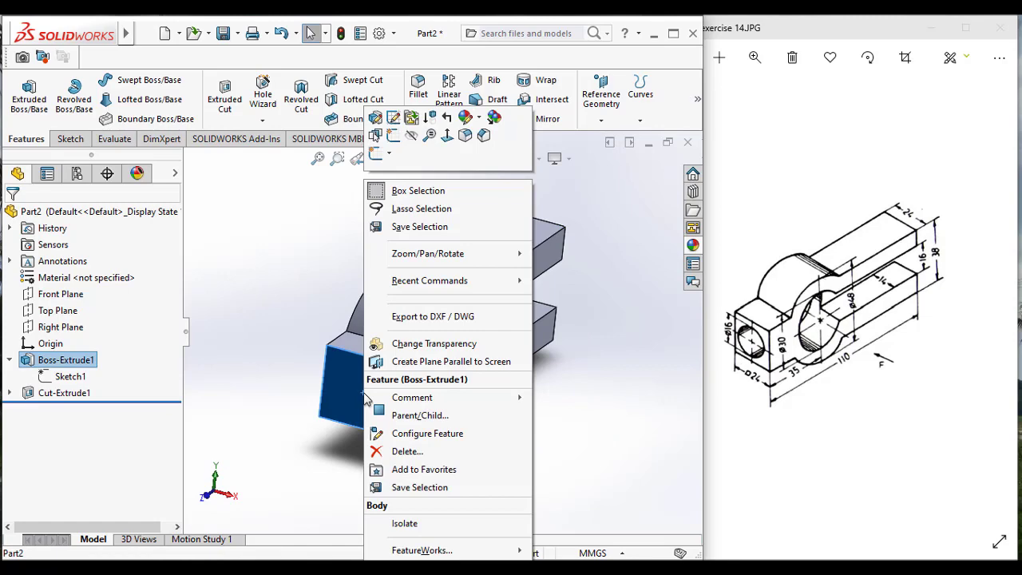
click(447, 137)
click(78, 140)
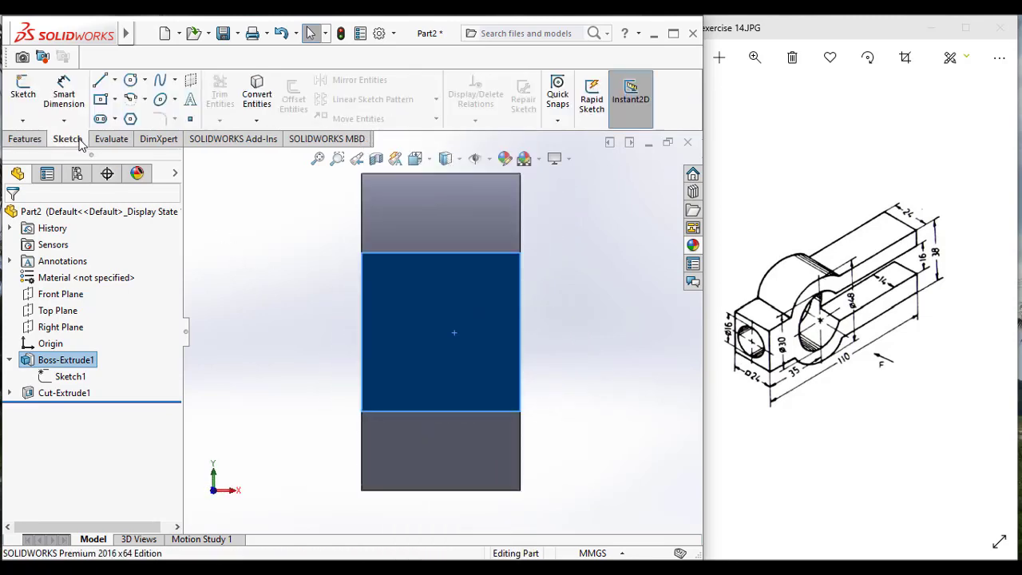
click(132, 79)
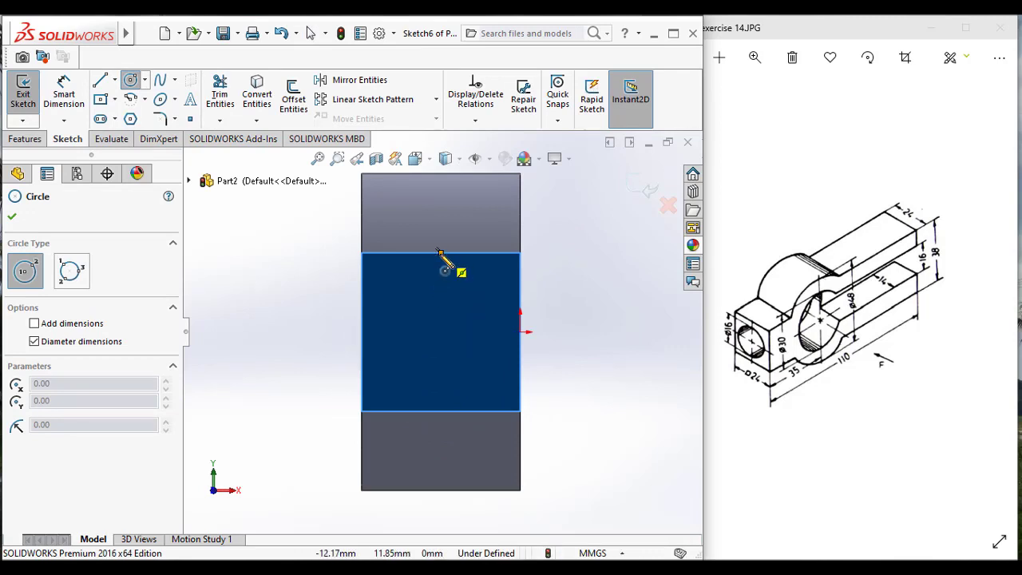
click(441, 332)
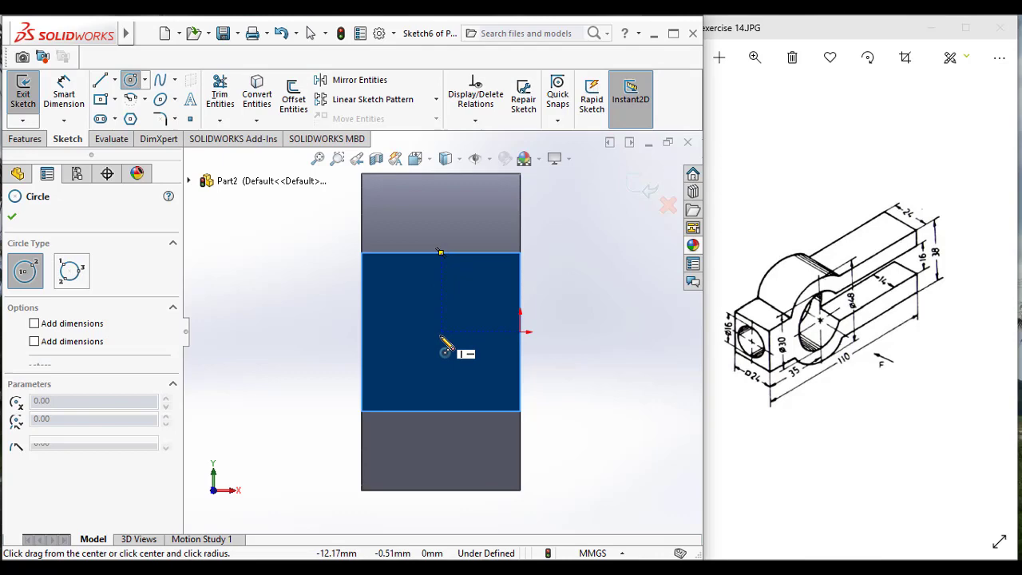
click(393, 337)
Step: Dimension the circle's diameter to 16 mm and exit the sketch
click(62, 94)
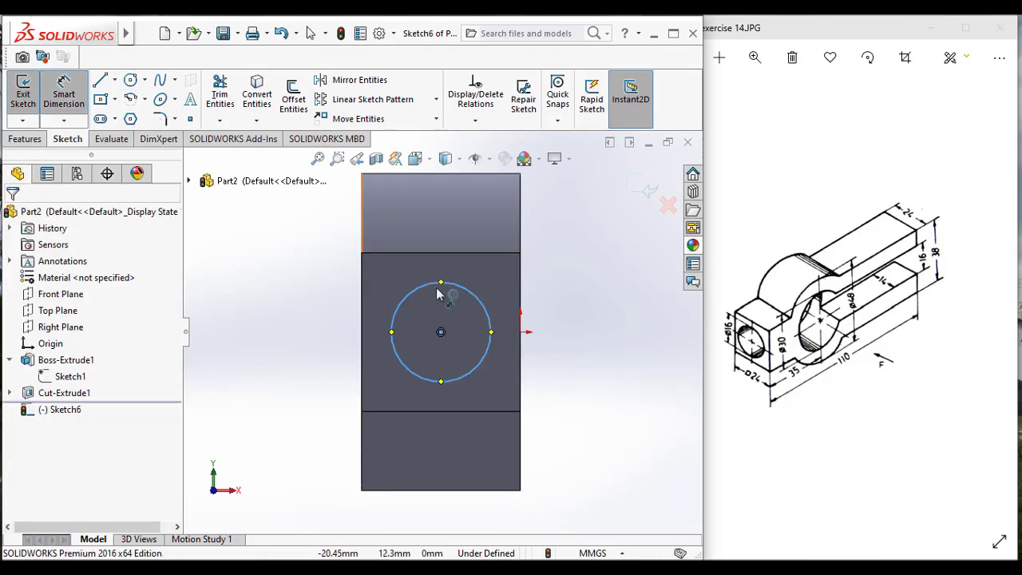
click(403, 299)
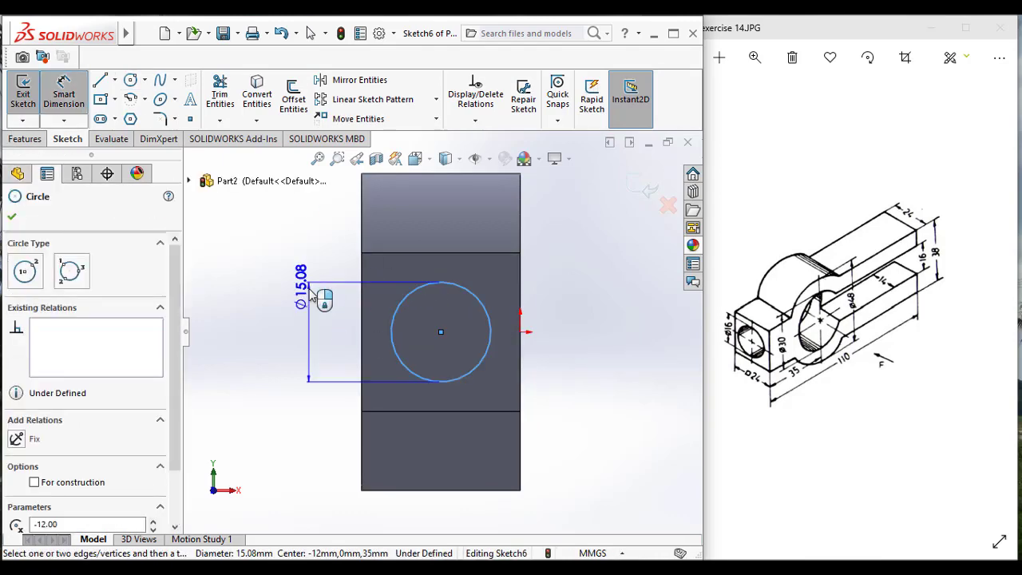
click(313, 296)
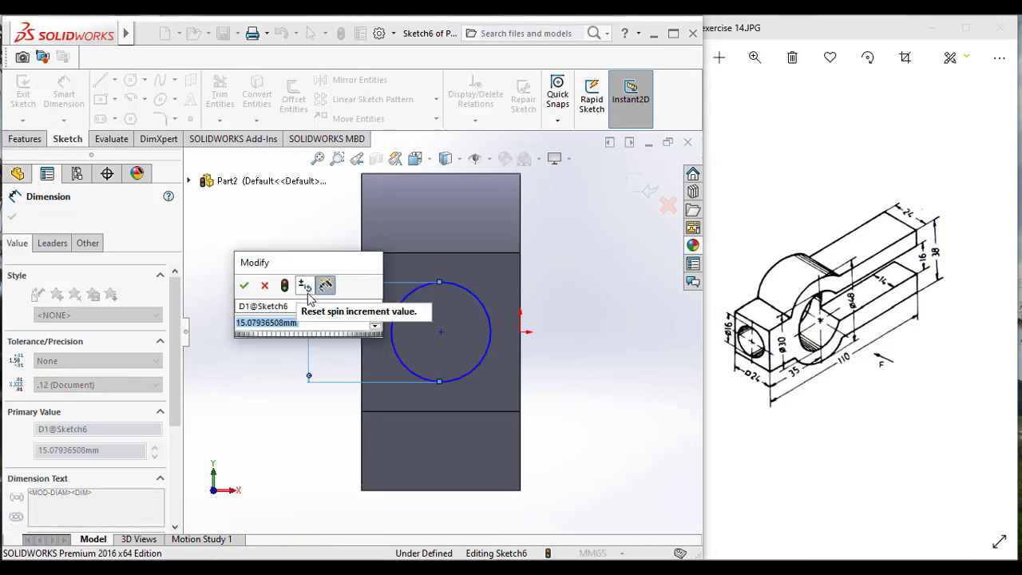
text(16)
key(Return)
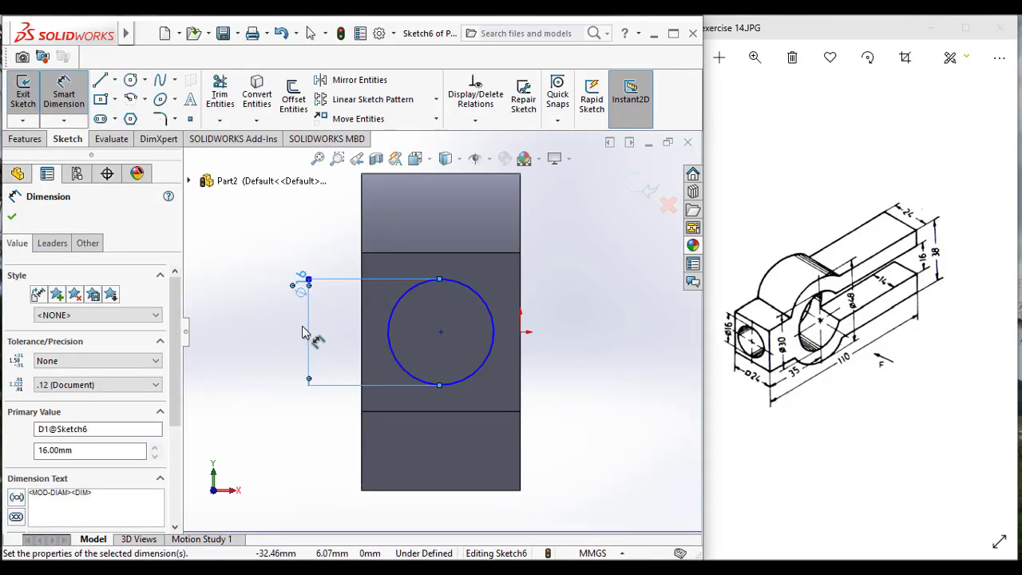
click(22, 89)
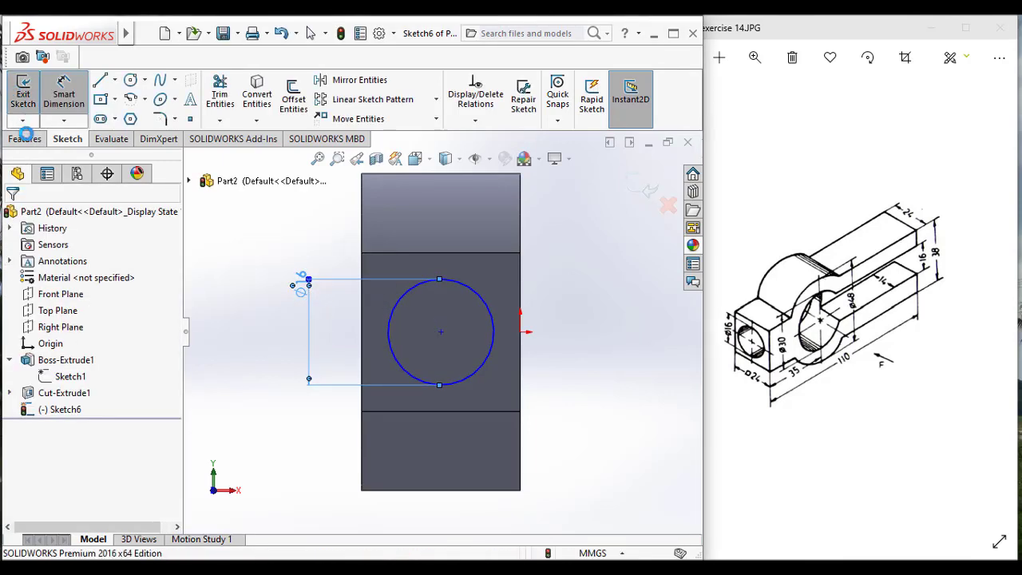
Step: Start an extruded cut from Sketch6, trying blind depths of 47 mm and 800 mm
click(60, 409)
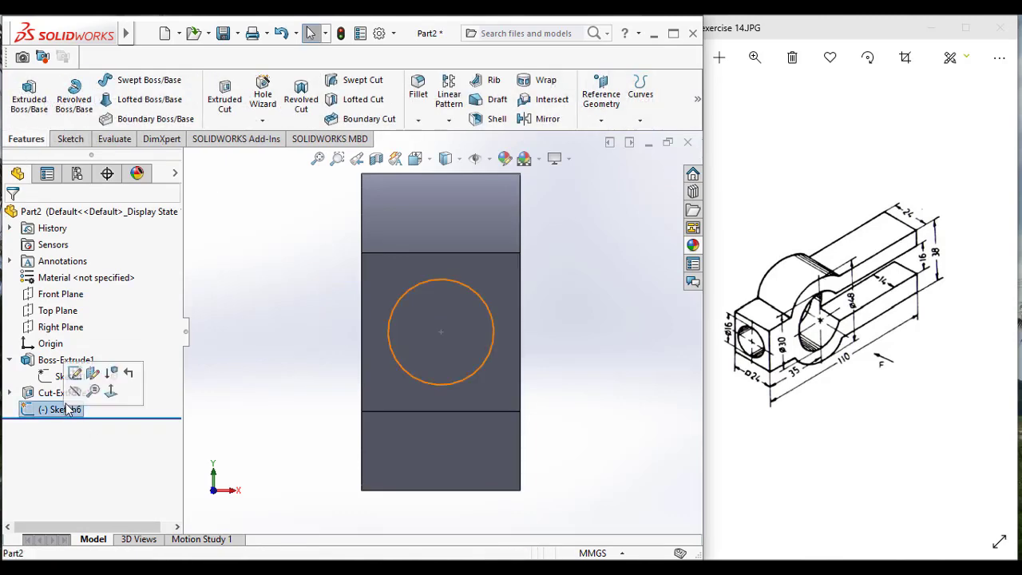
click(220, 89)
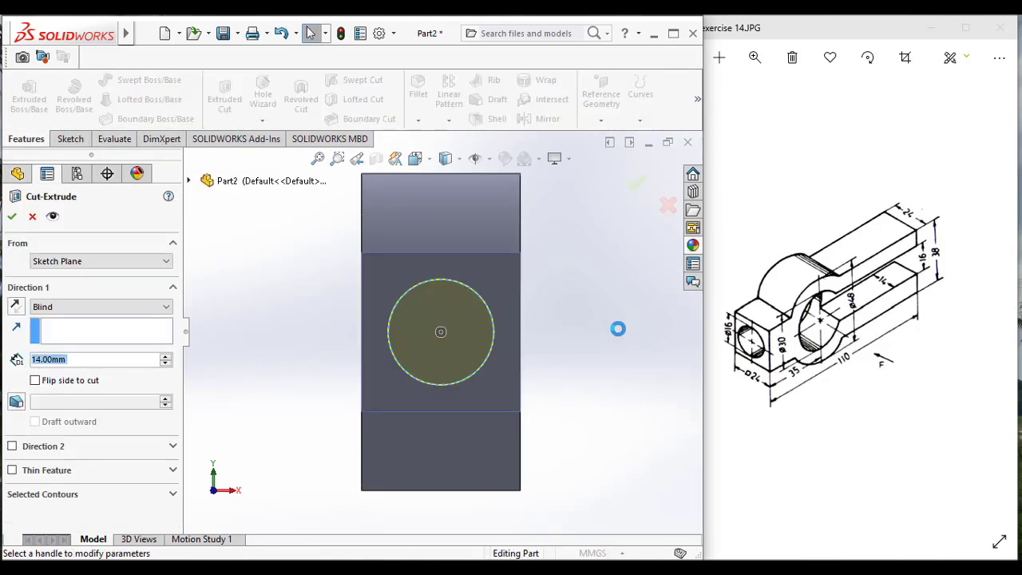
middle_drag(552, 350, 539, 350)
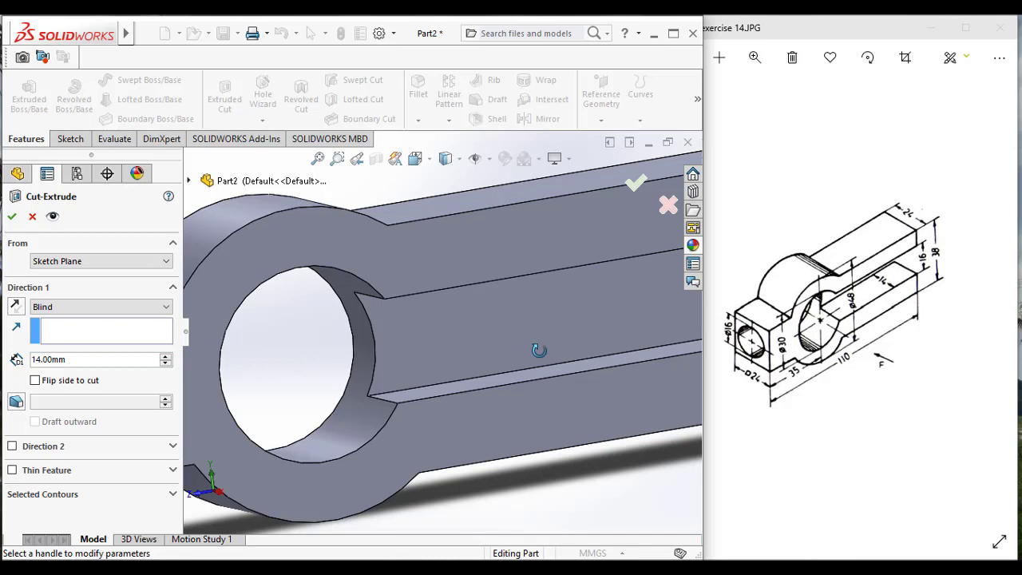
scroll(542, 348, up, 2)
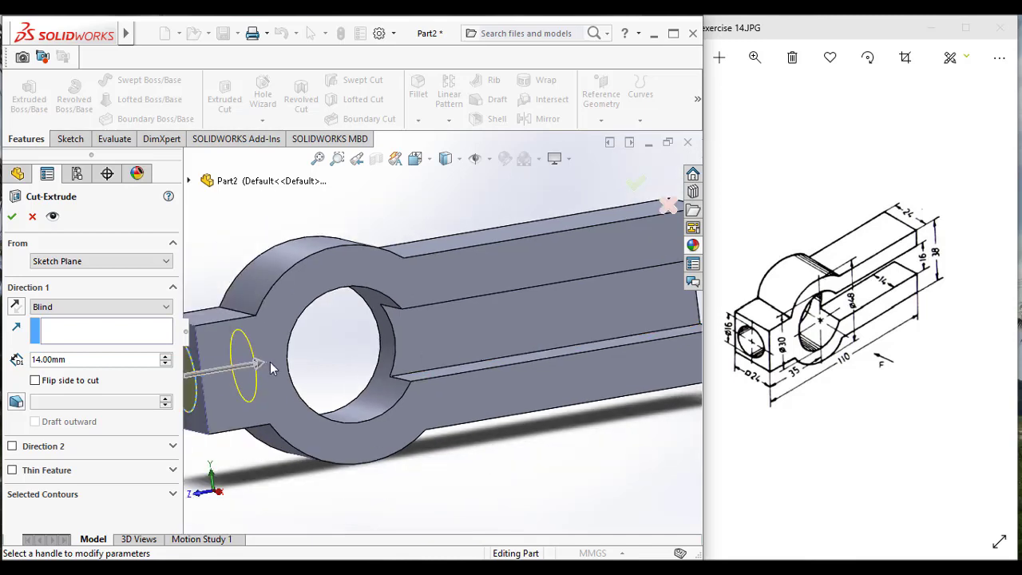
drag(263, 365, 464, 354)
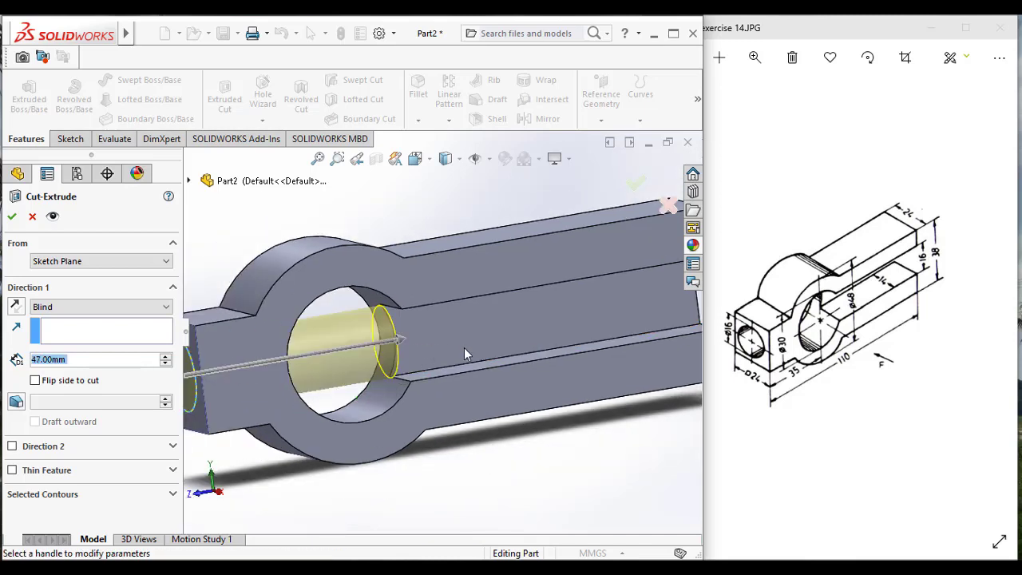
mouse_move(517, 341)
middle_down()
mouse_move(570, 337)
mouse_move(481, 340)
mouse_move(511, 338)
mouse_move(523, 349)
middle_up()
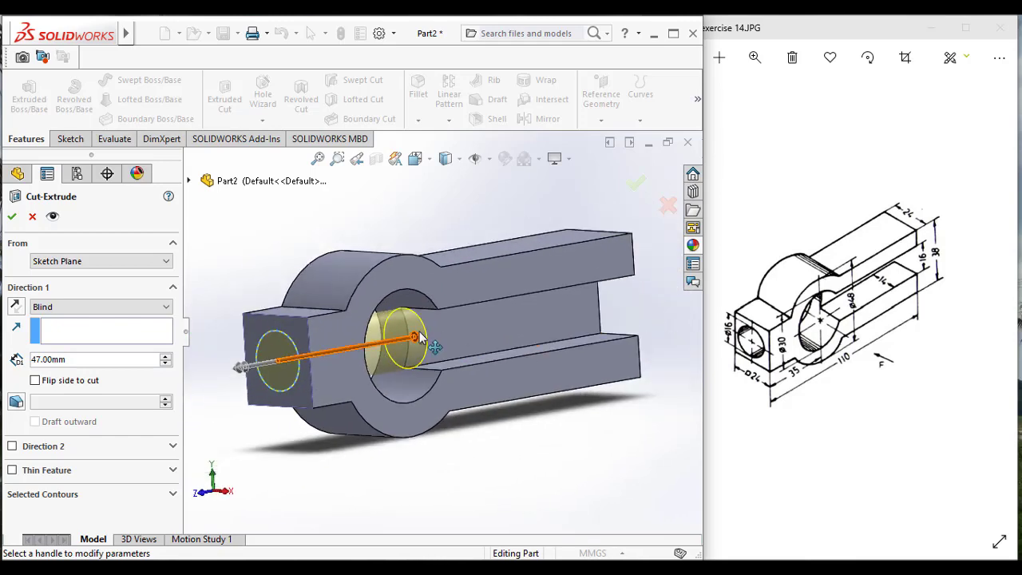
mouse_move(431, 345)
middle_down()
mouse_move(474, 344)
mouse_move(357, 373)
middle_up()
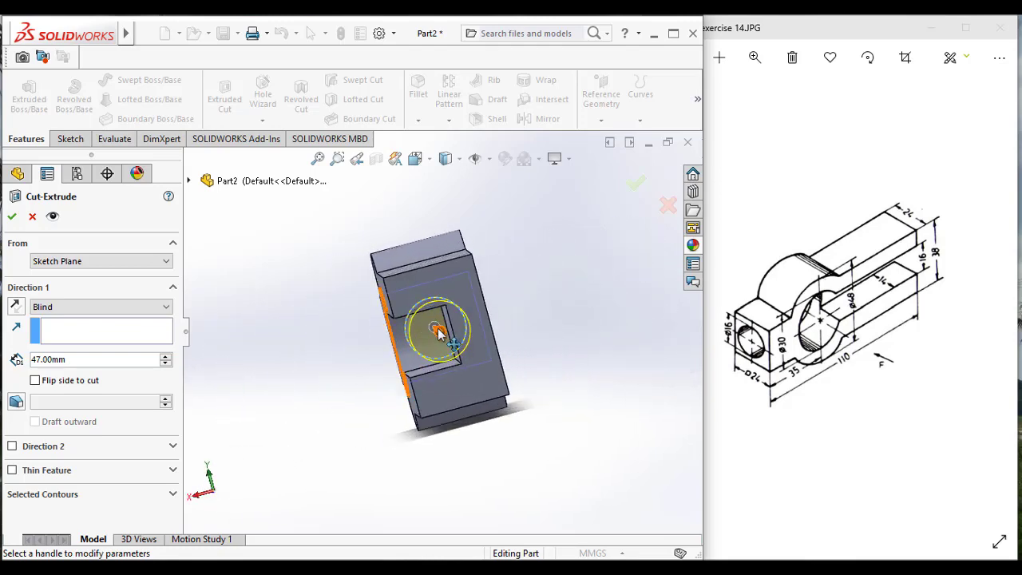
mouse_move(437, 333)
mouse_down()
mouse_move(491, 372)
mouse_move(554, 392)
mouse_up()
mouse_move(554, 392)
middle_down()
mouse_move(531, 341)
mouse_move(567, 376)
middle_up()
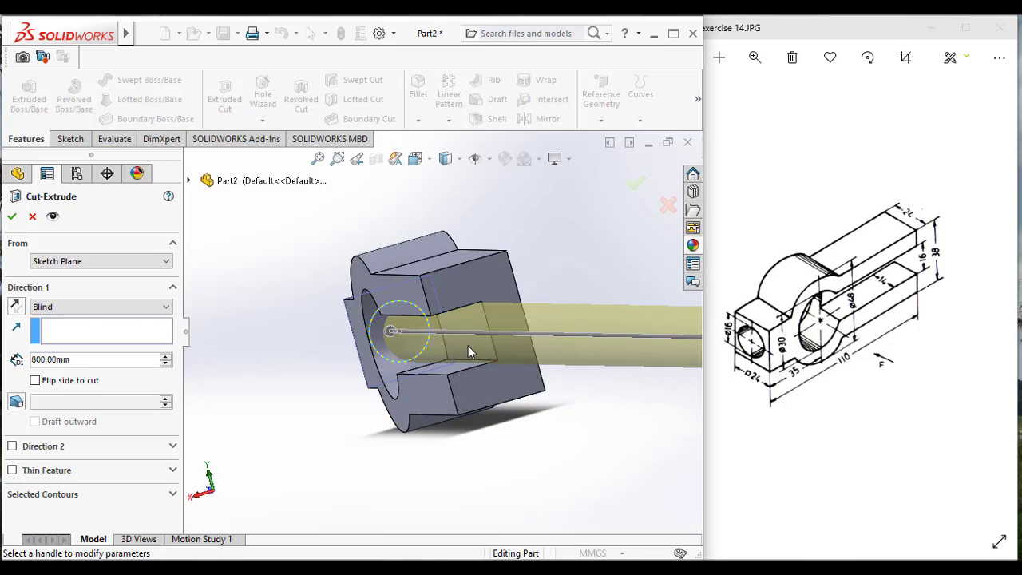
key(shift+Left)
Step: Set the cut's end condition to Up To Next and confirm the bore
click(112, 307)
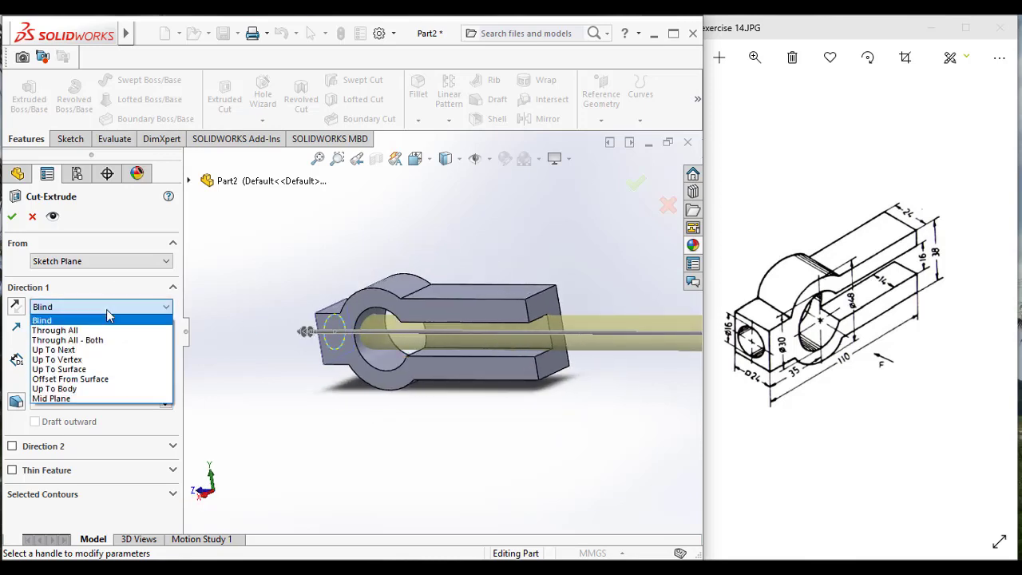
click(64, 329)
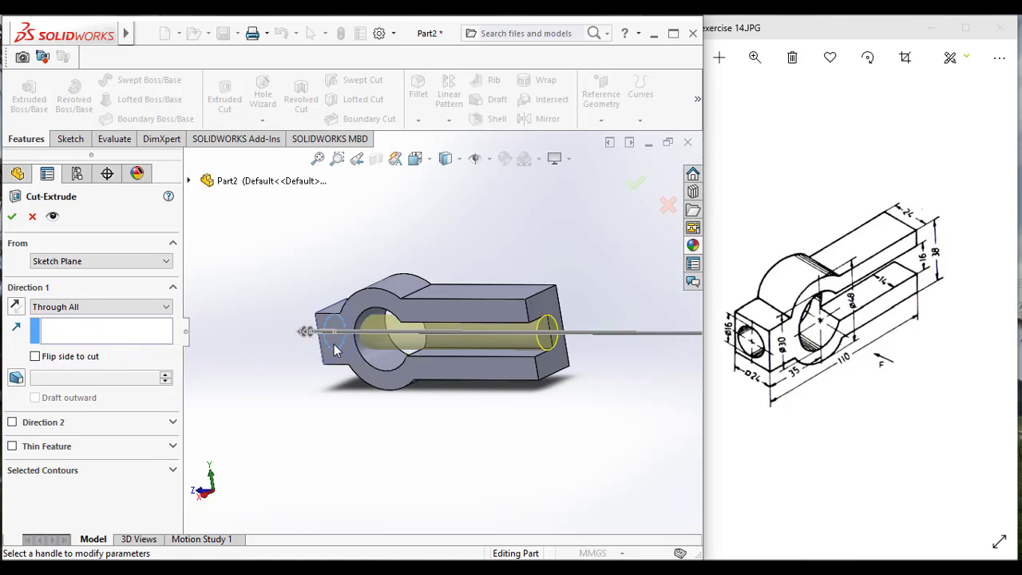
click(67, 309)
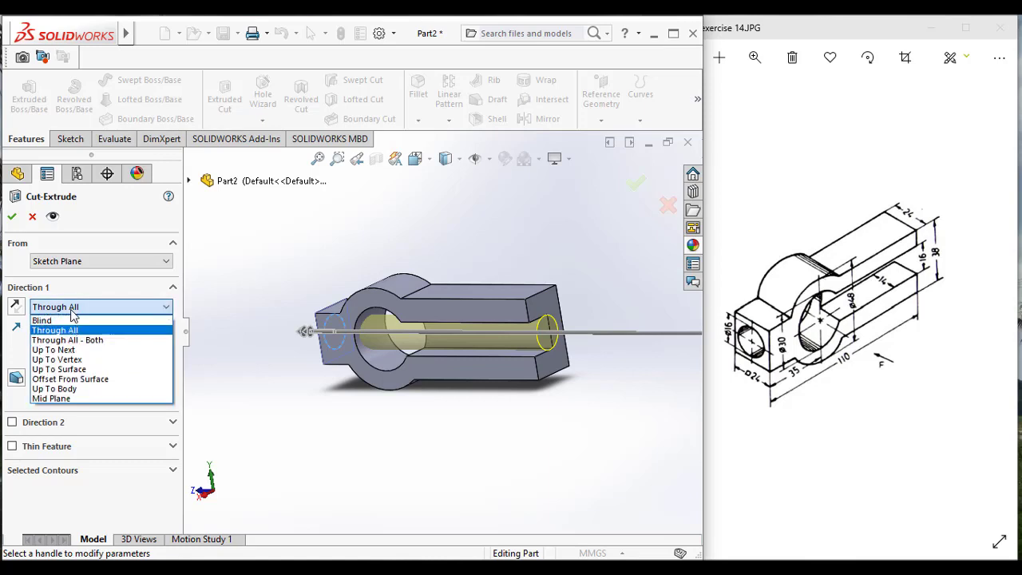
click(80, 353)
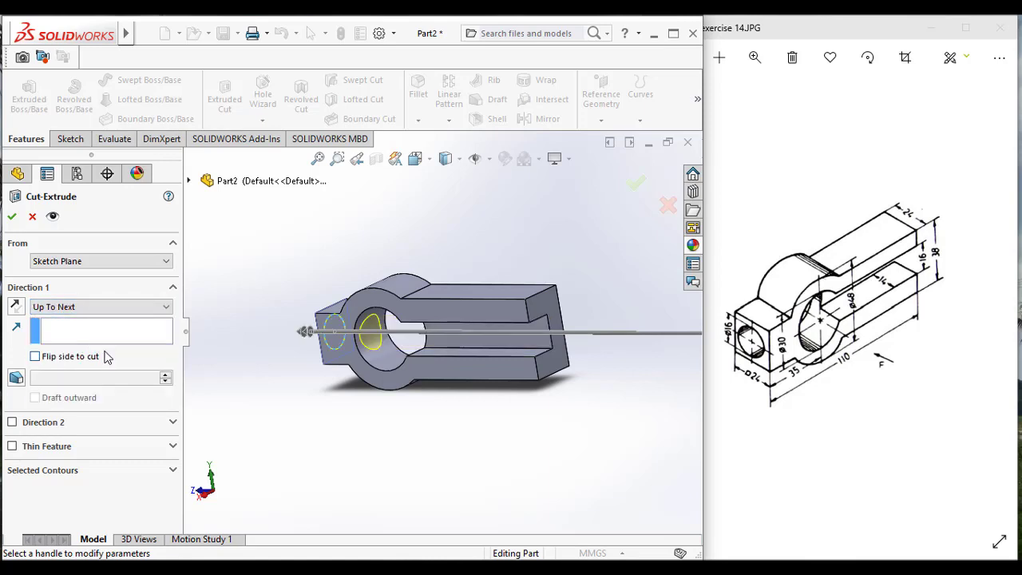
click(16, 220)
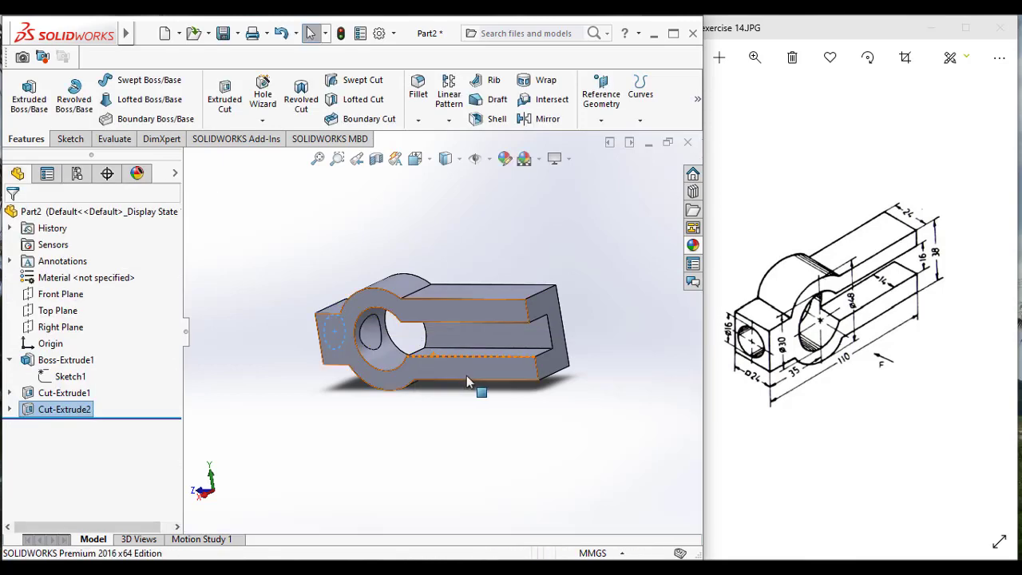
Step: Orbit and zoom the bracket, returning to Isometric to check the Ø16 end-block hole
middle_drag(467, 375, 583, 376)
click(417, 158)
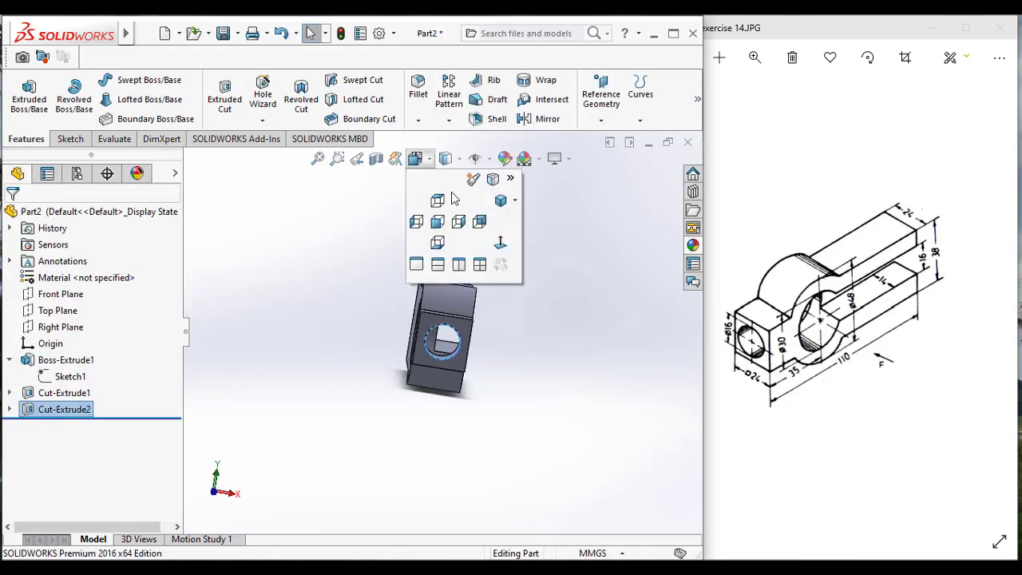
click(502, 201)
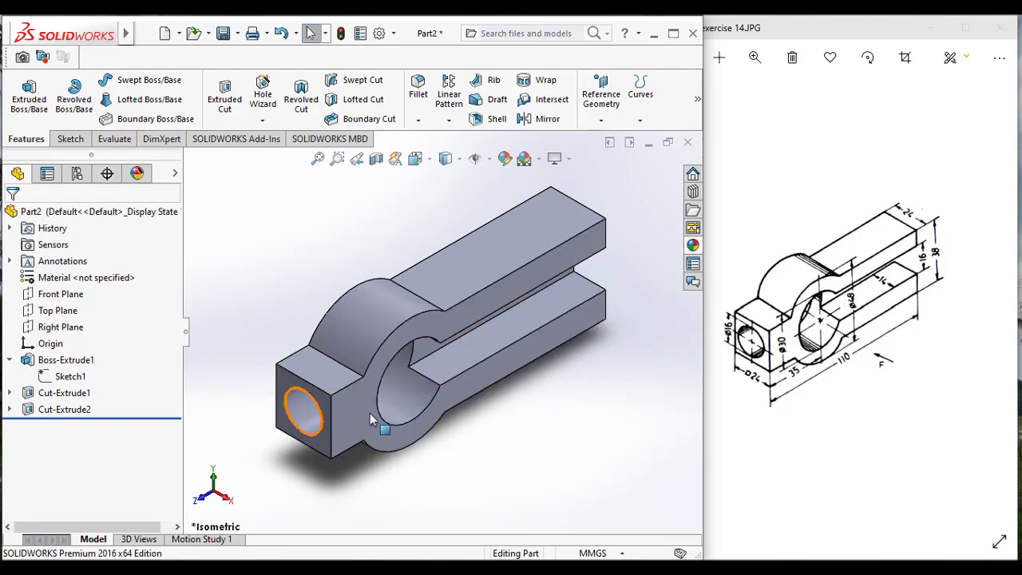
key(z)
middle_drag(476, 381, 468, 404)
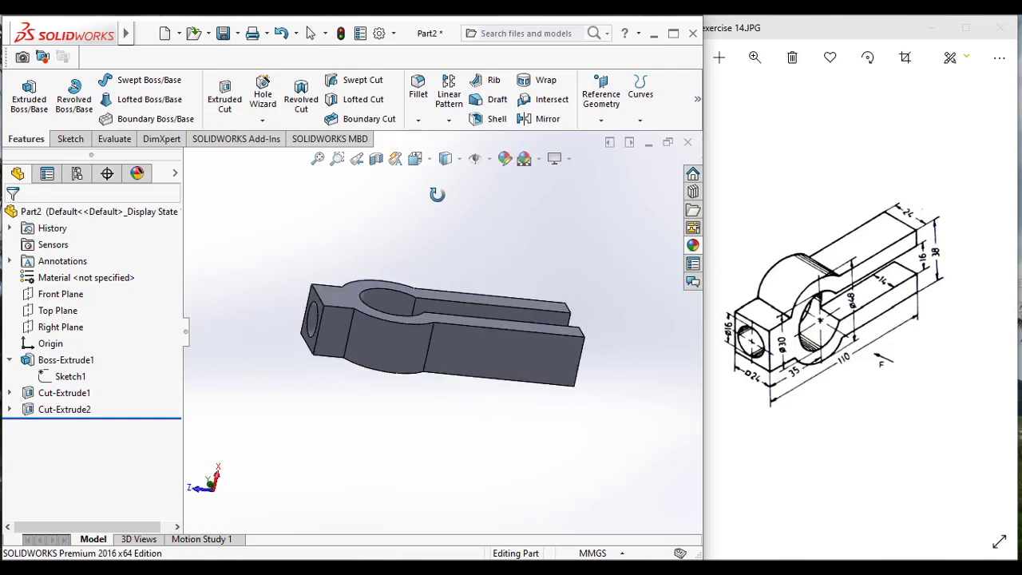
click(446, 158)
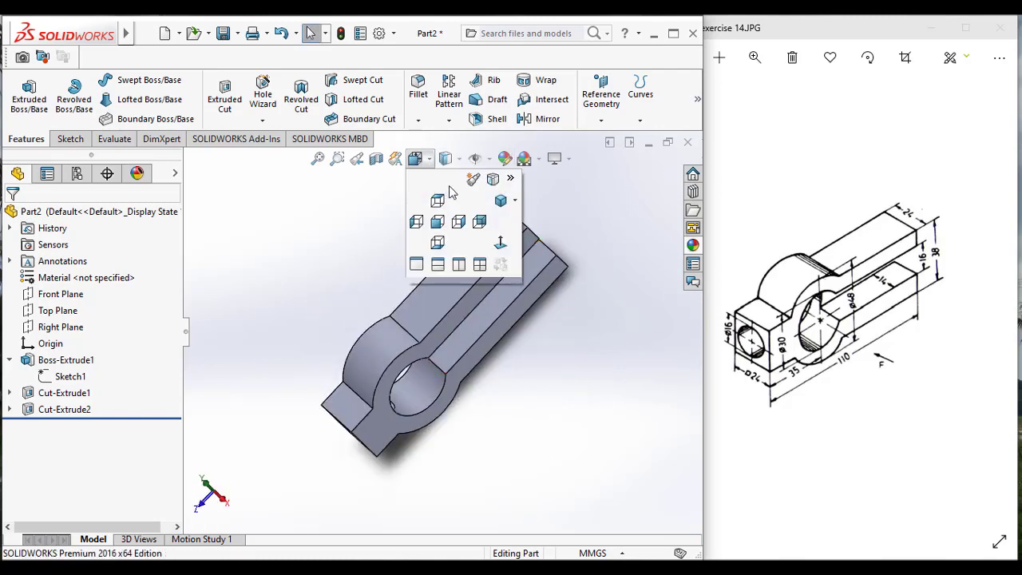
click(500, 202)
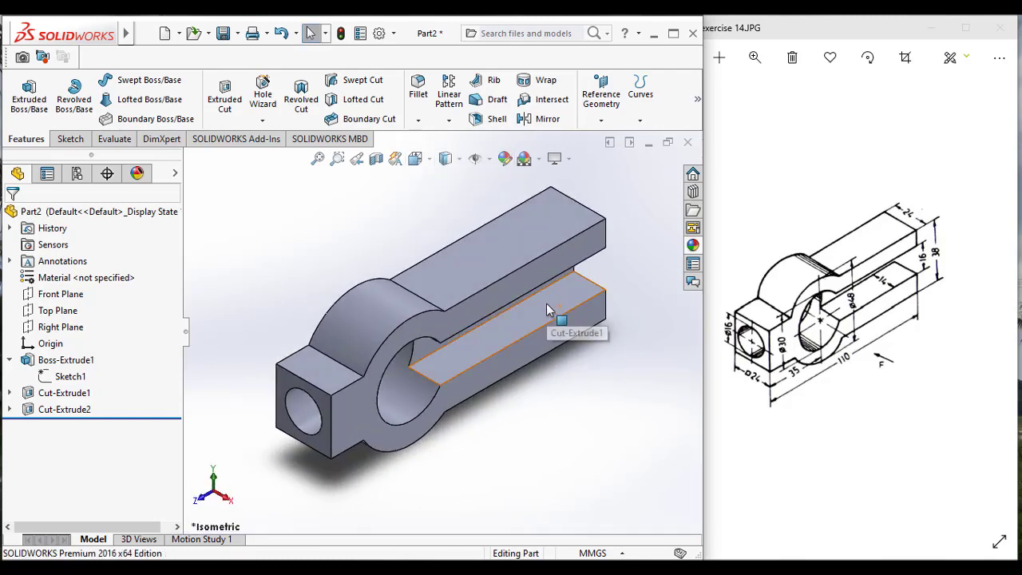